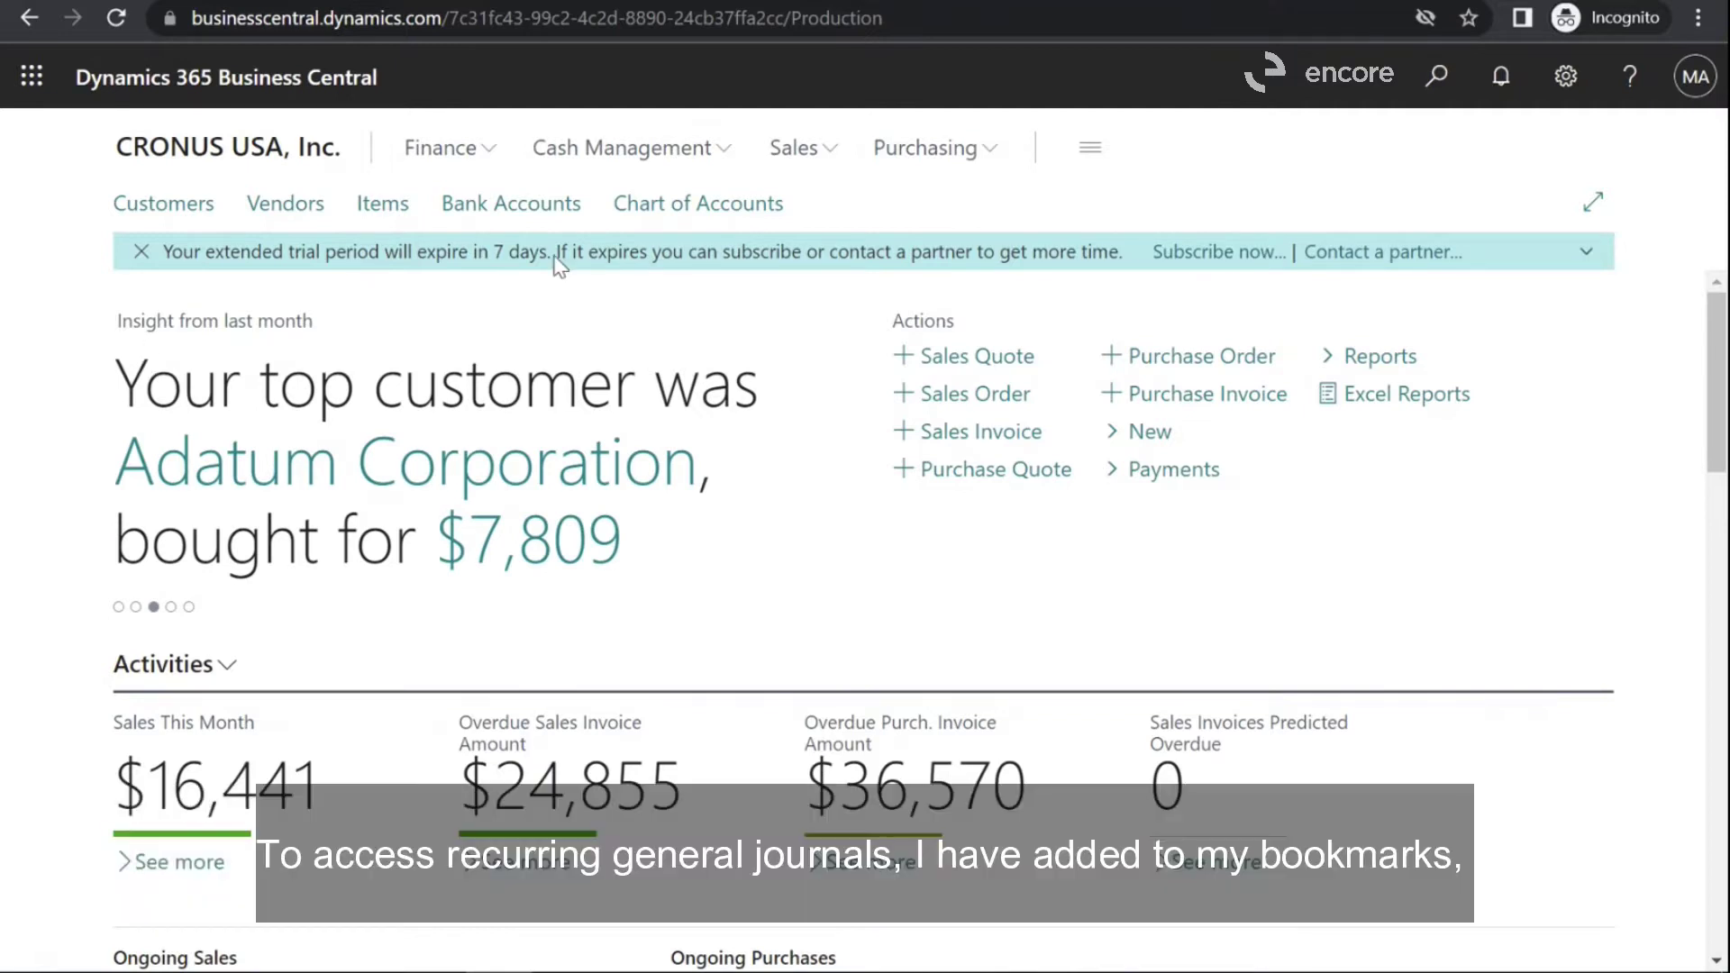
# - Open the Recurring General Journals page by way of General Journals and switch to the MONTHLY batch
pyautogui.click(473, 149)
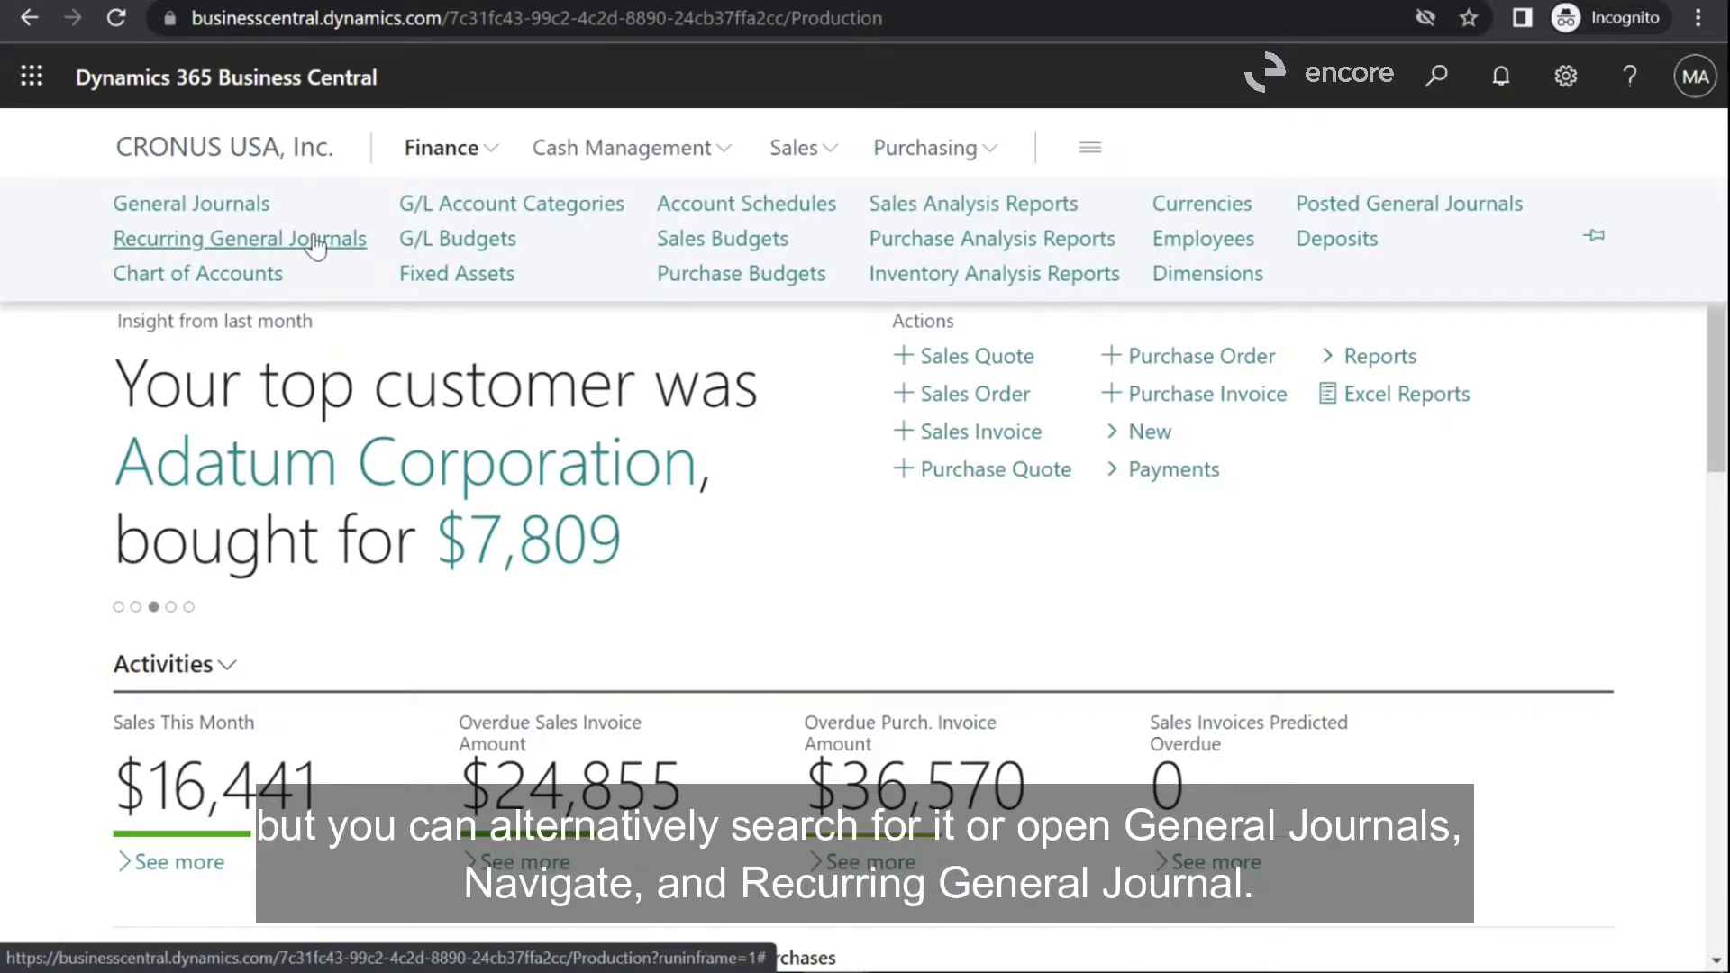
pyautogui.click(245, 205)
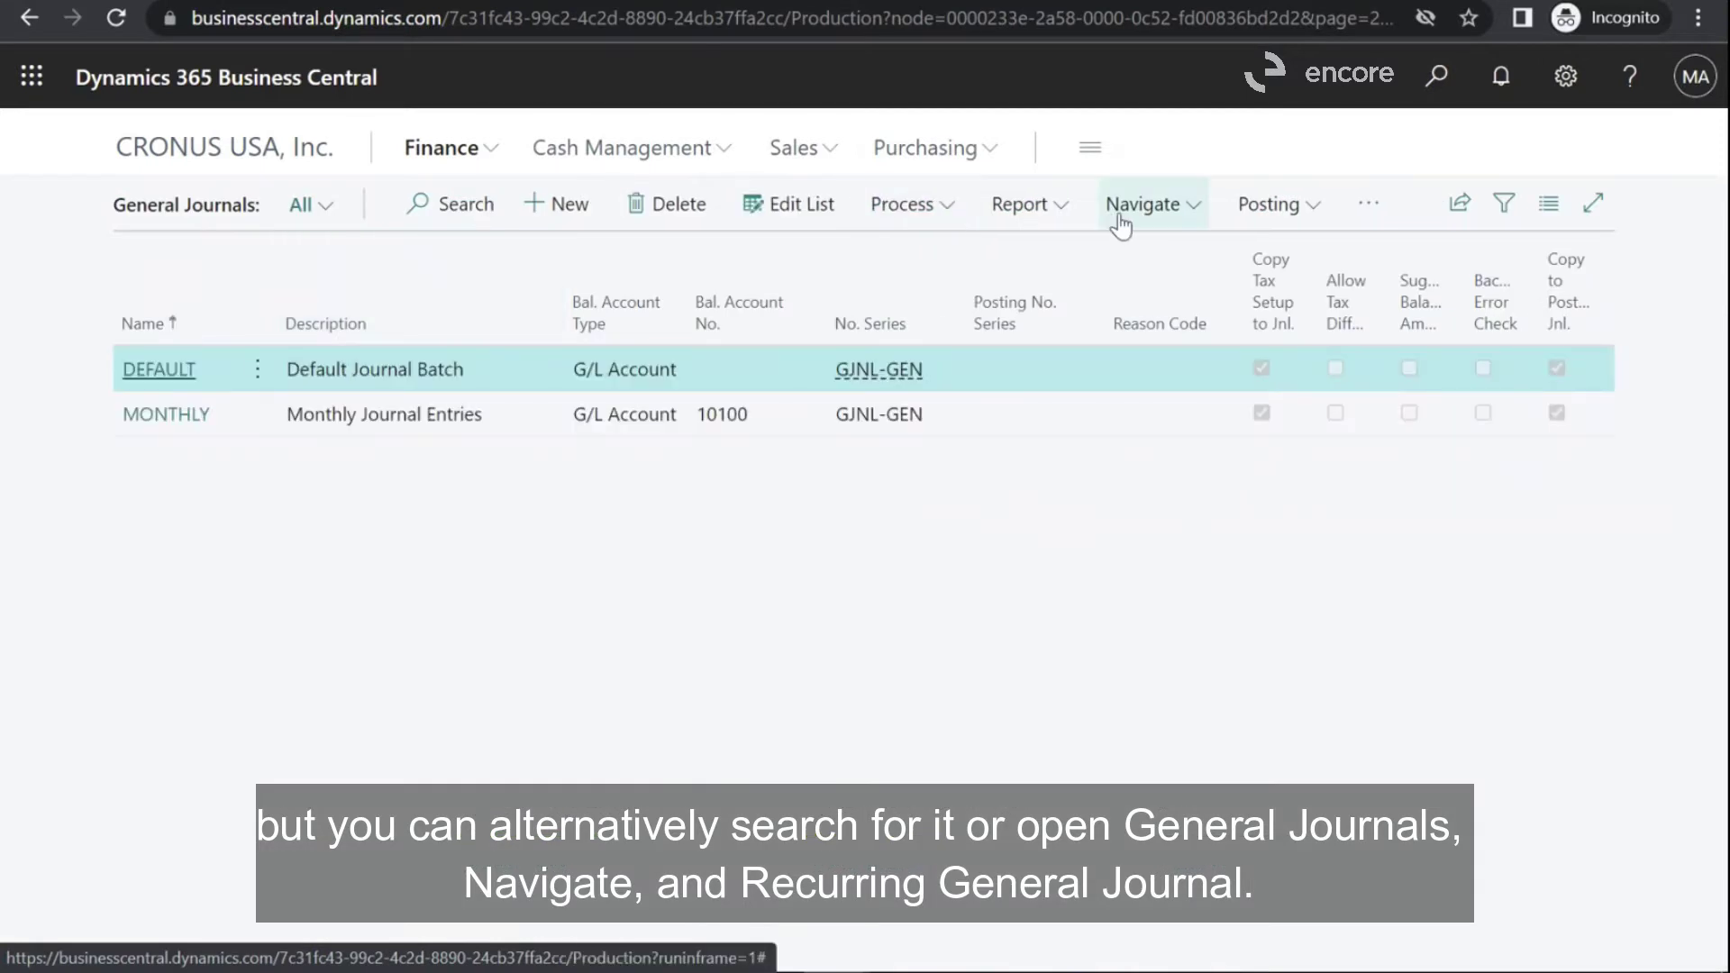
pyautogui.click(1120, 225)
pyautogui.click(1071, 261)
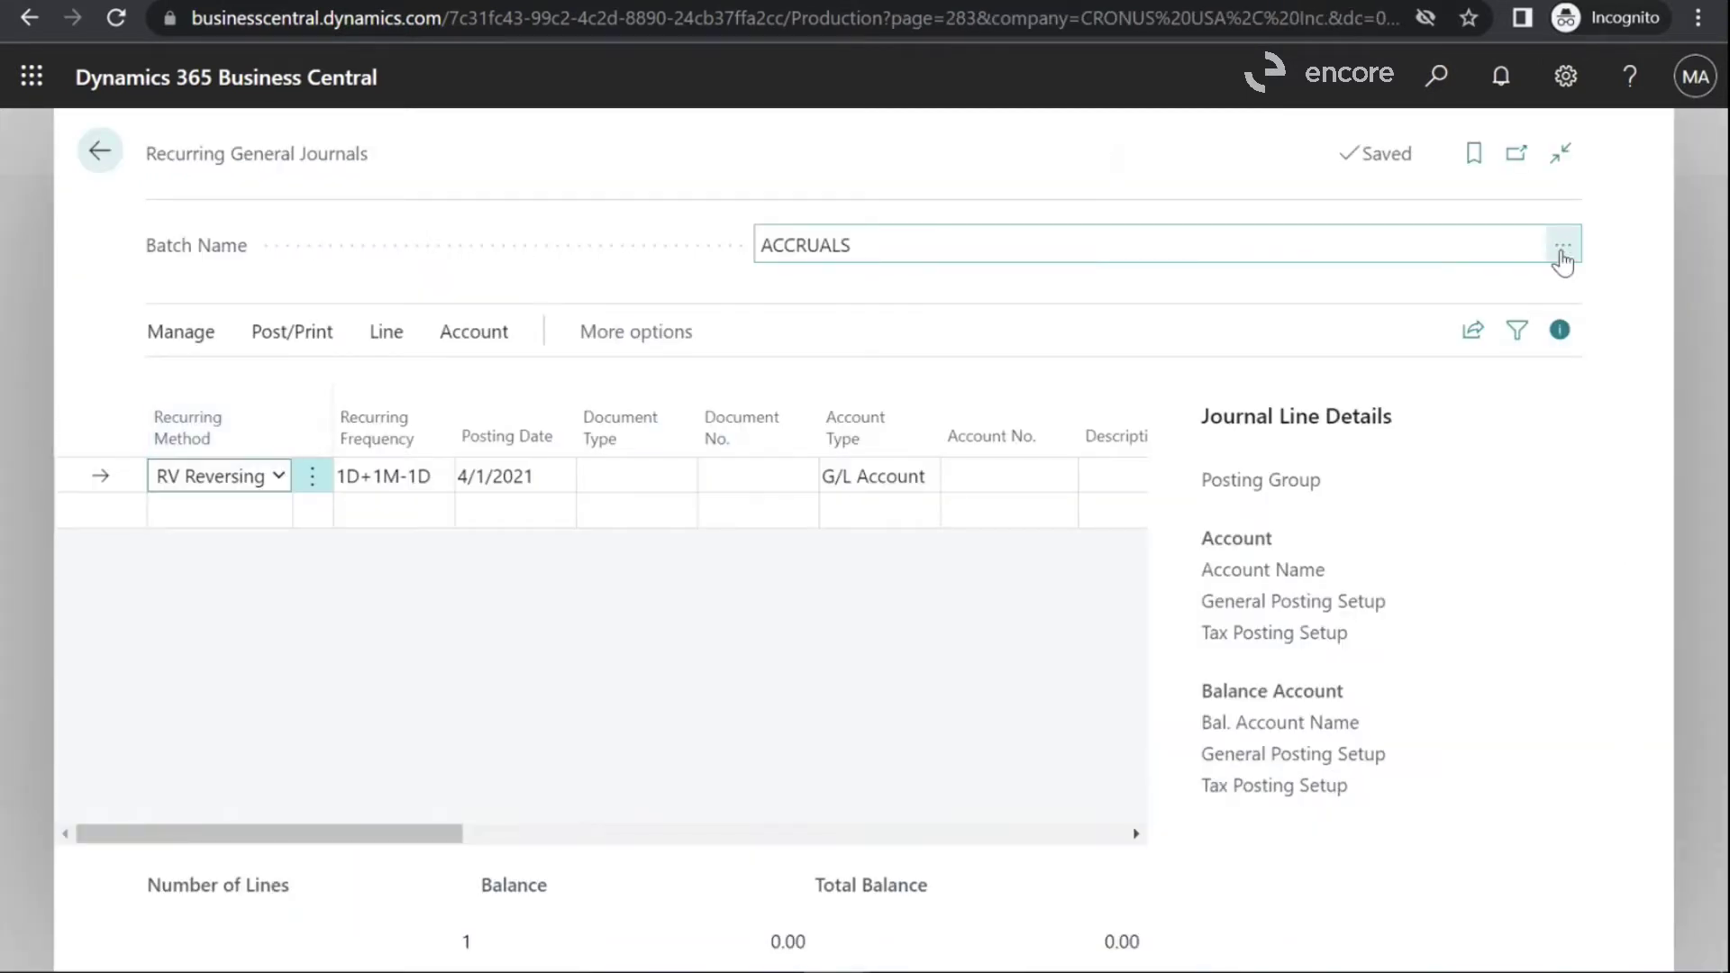
pyautogui.click(1562, 257)
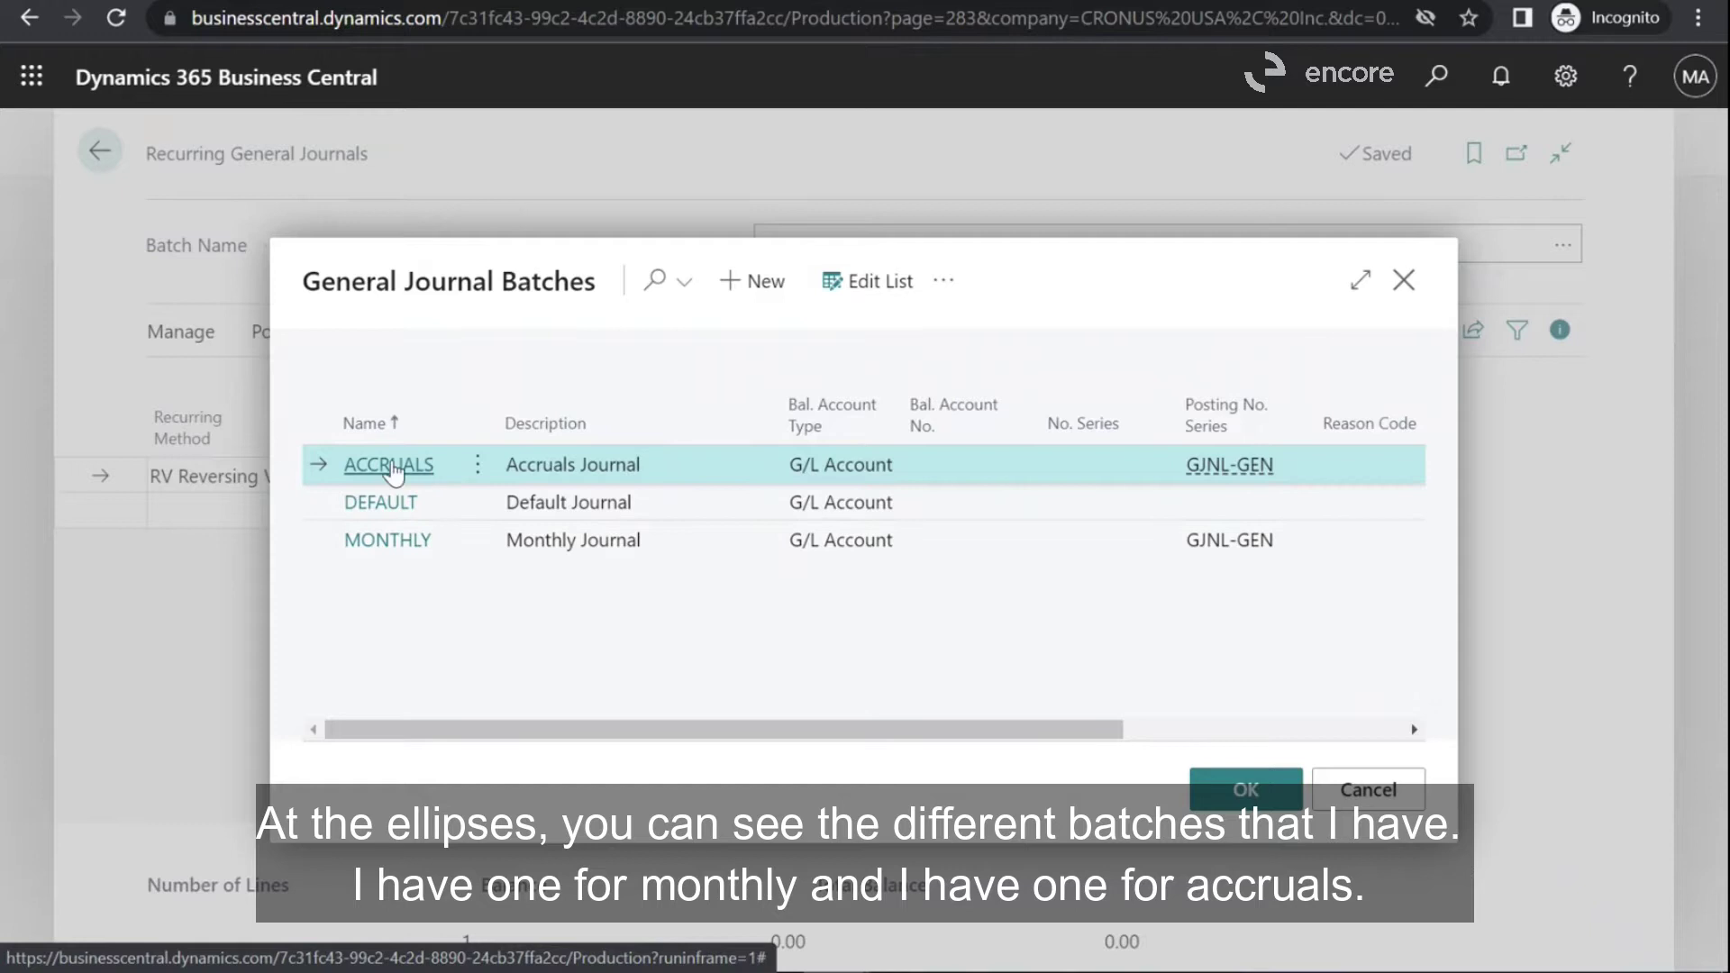
pyautogui.click(387, 541)
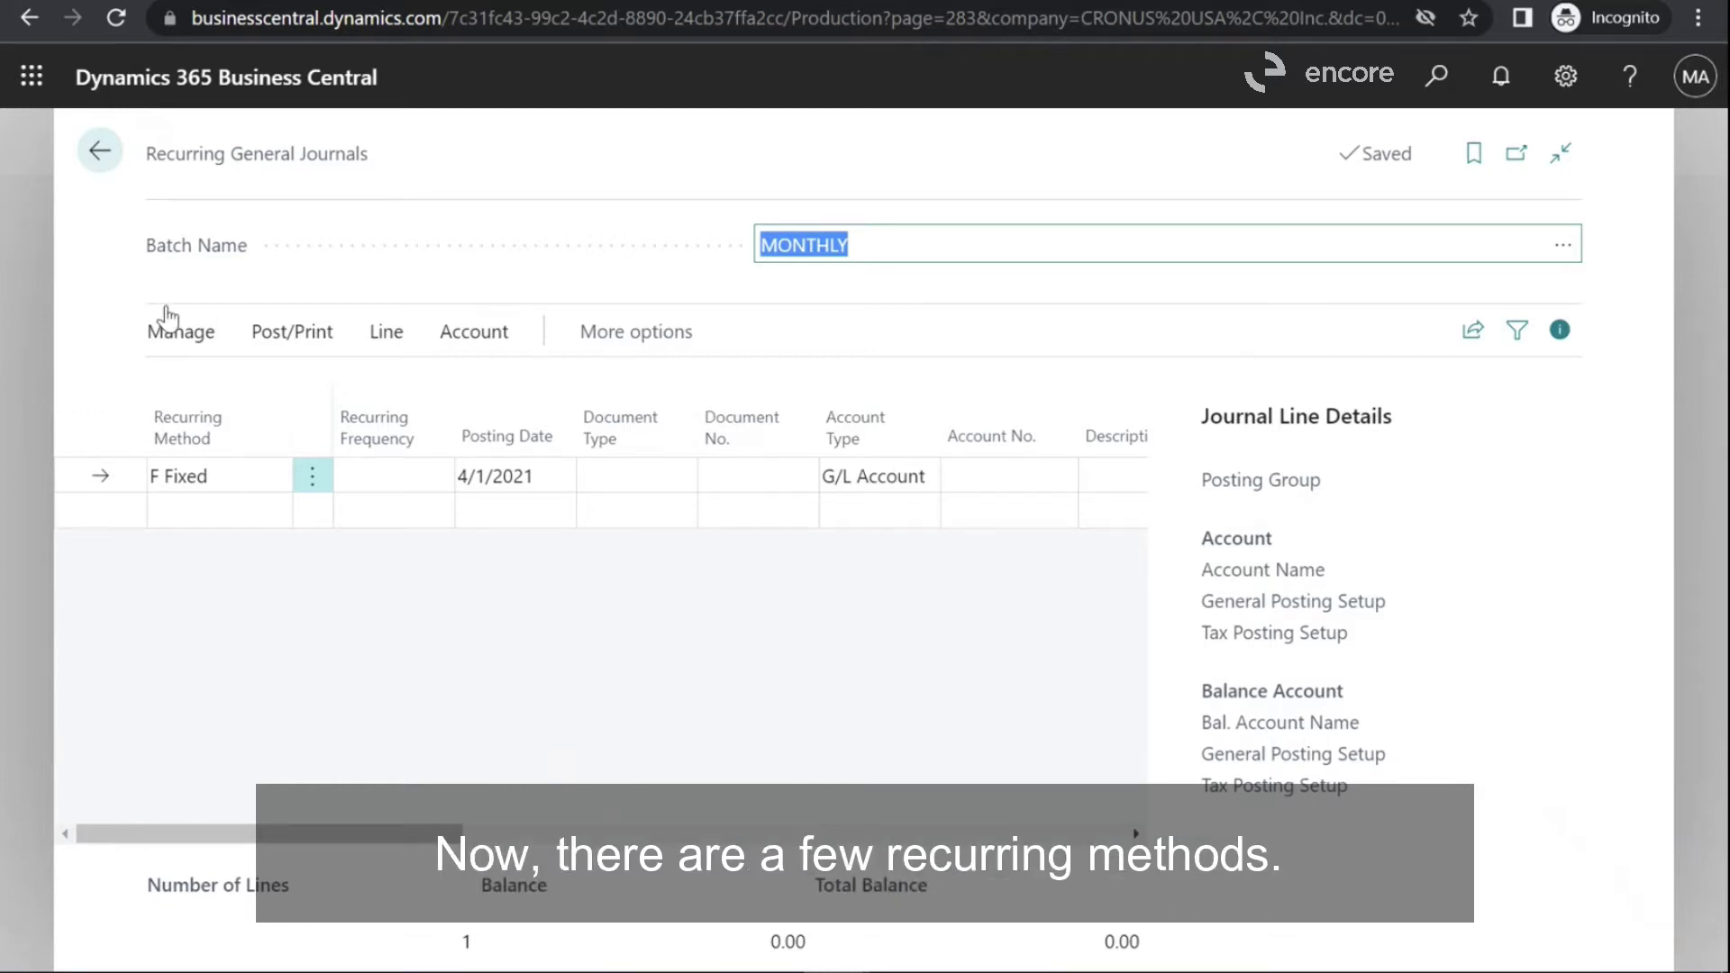
# - Set the first journal line's recurring method to F Fixed and its recurring frequency to 1M
pyautogui.click(269, 477)
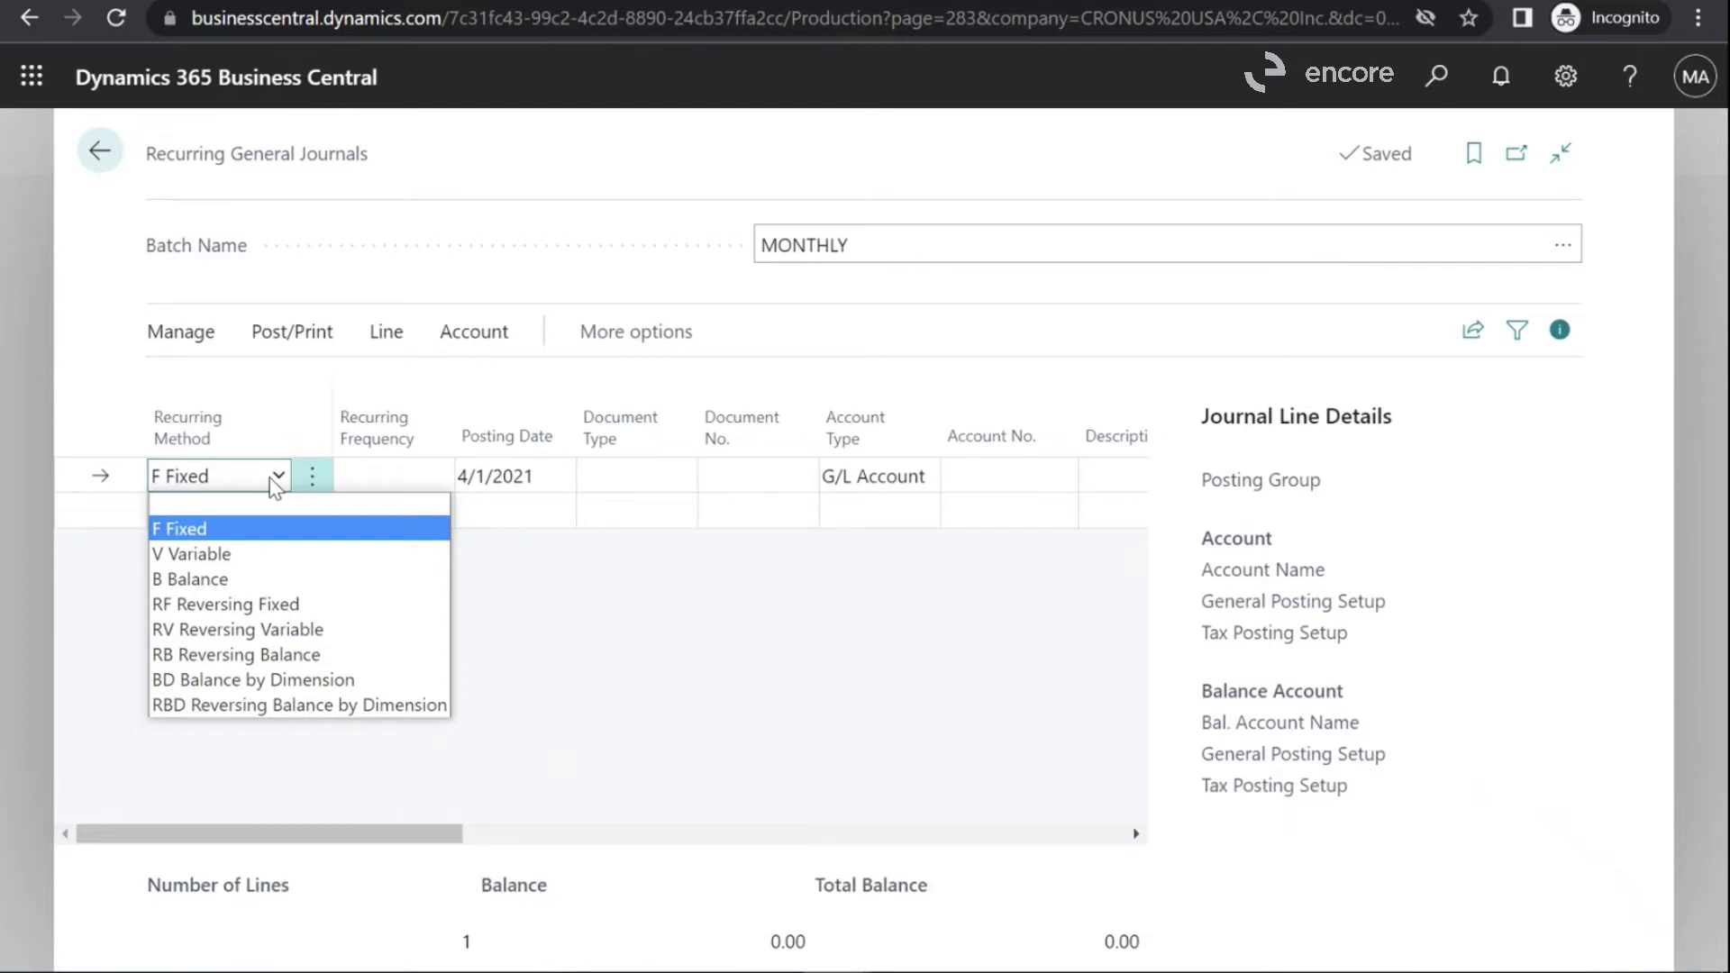
pyautogui.click(230, 531)
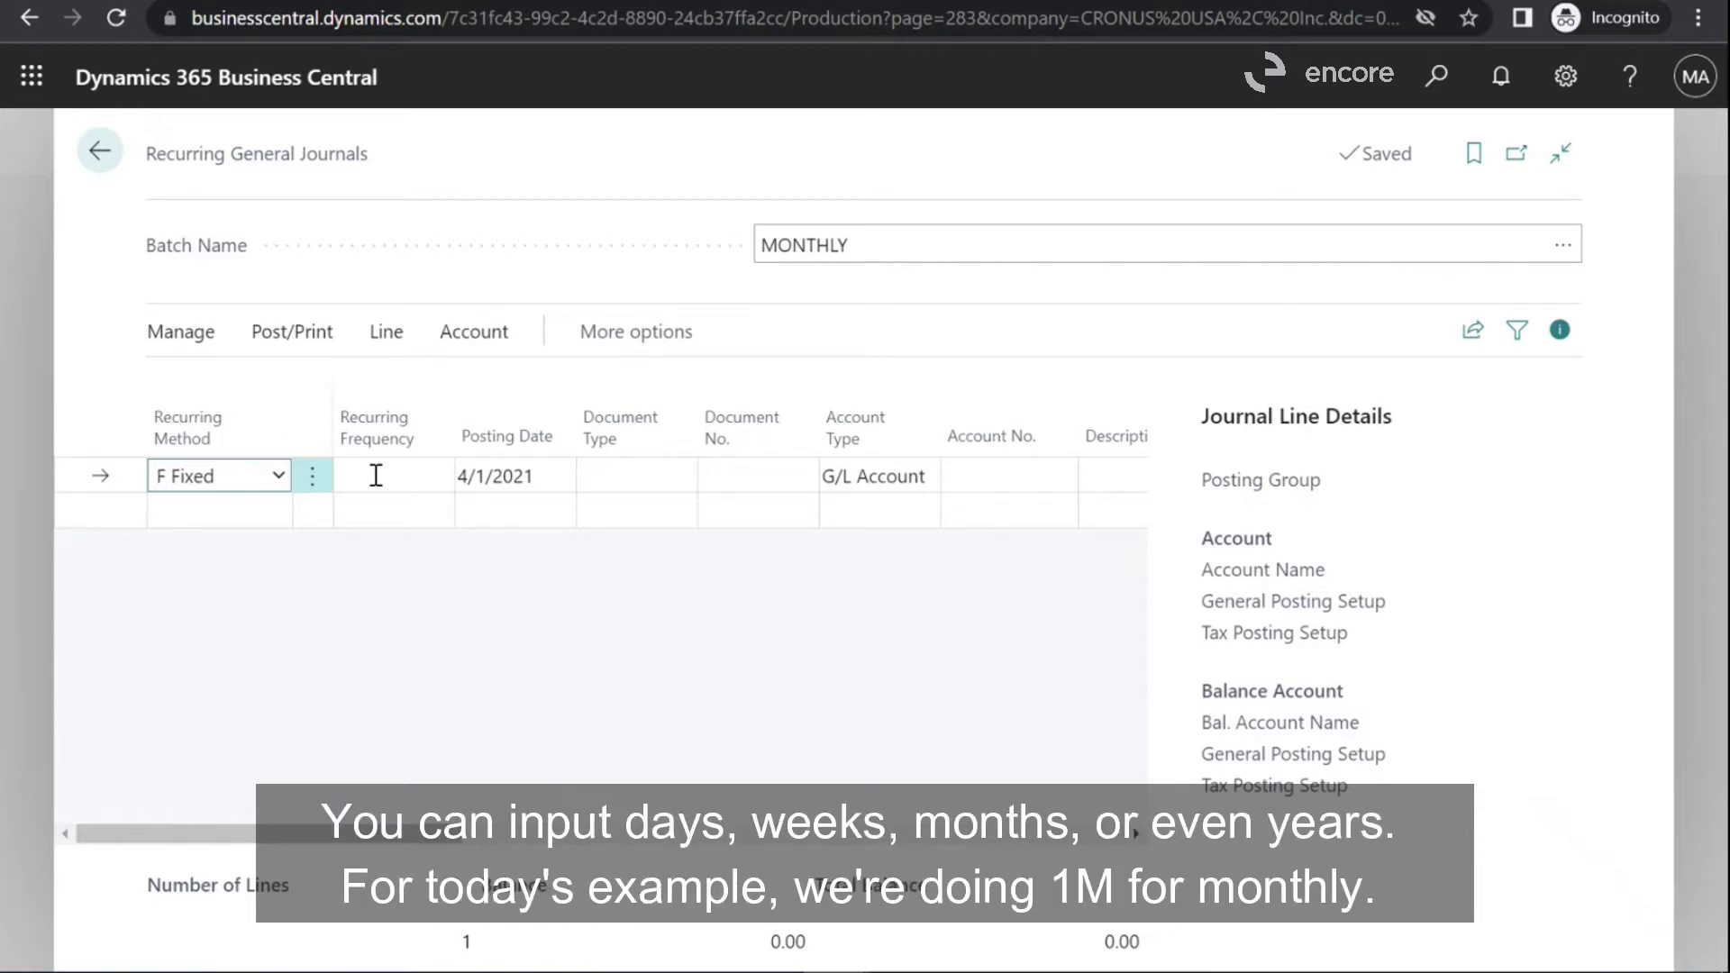
pyautogui.click(375, 475)
pyautogui.write('1m')
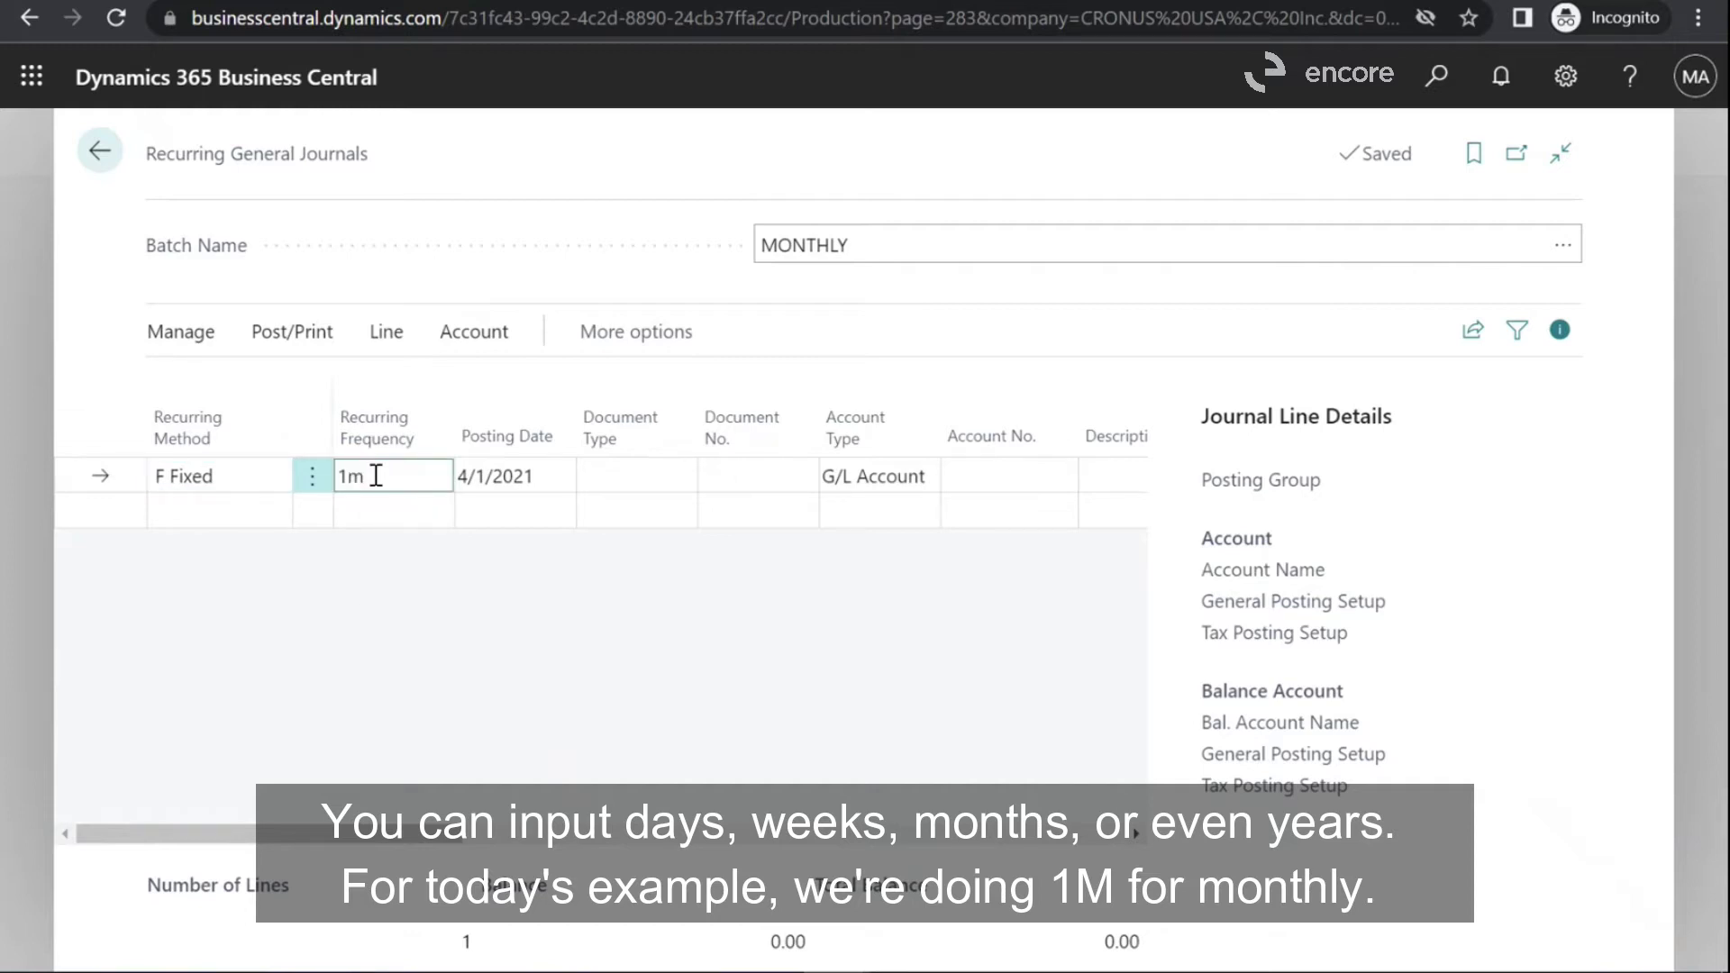
pyautogui.press('Tab')
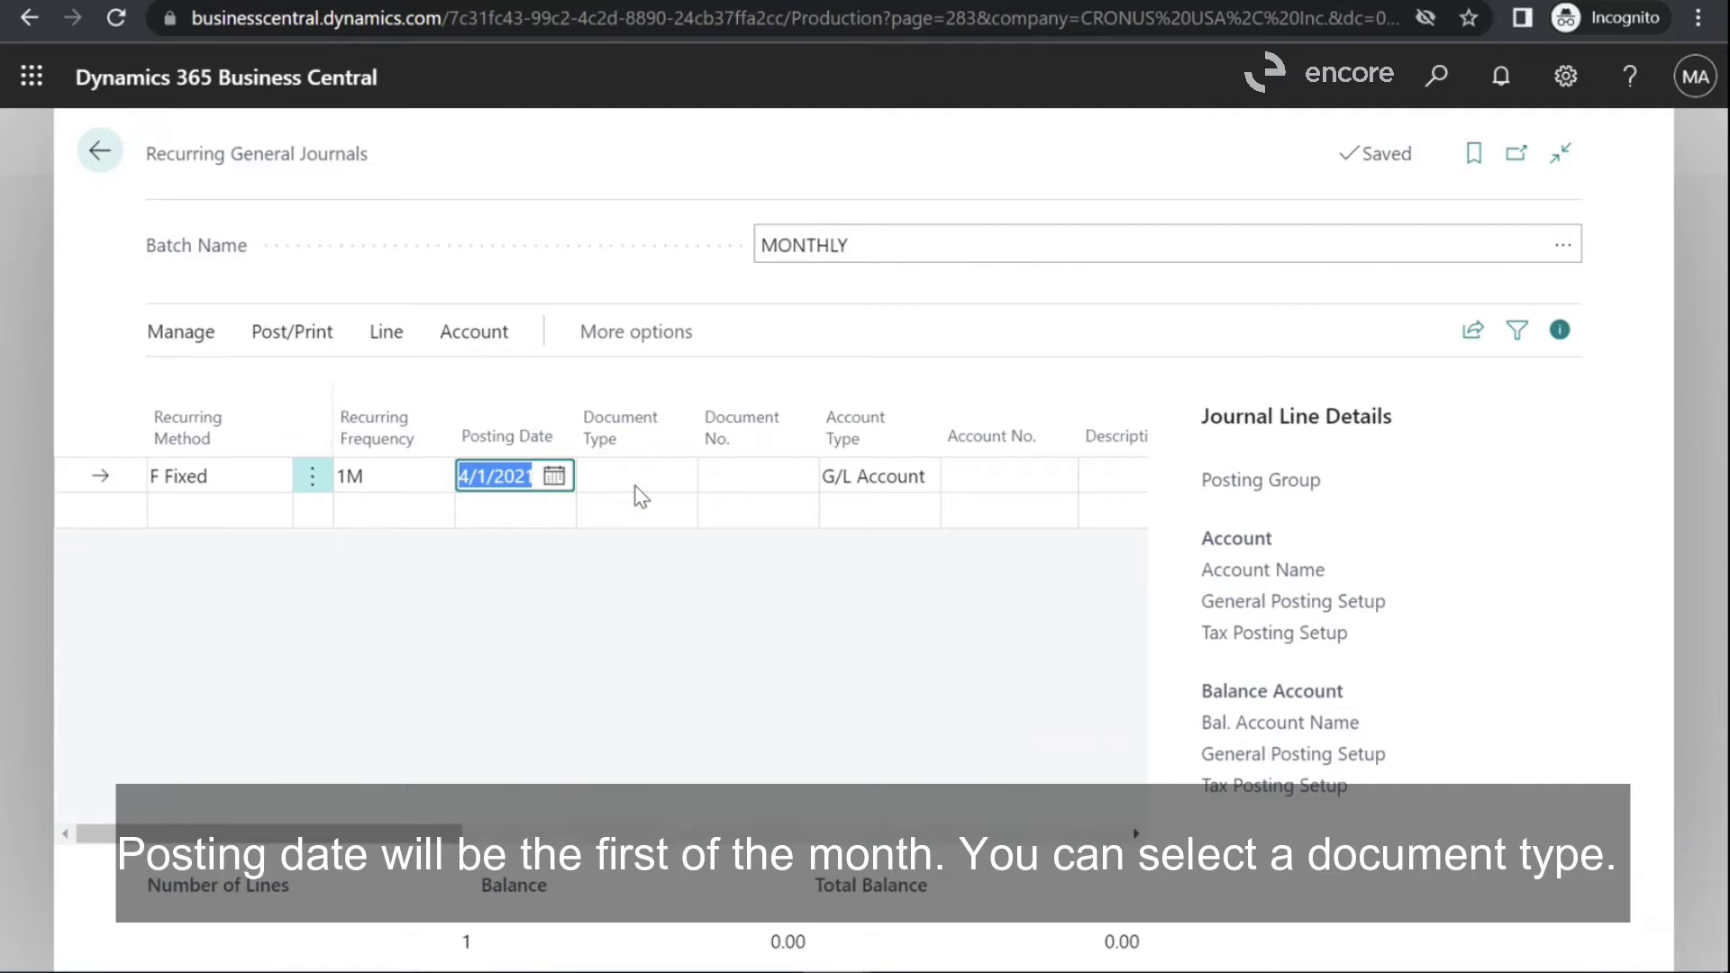
# - Leave the line's document type blank, hide the journal line details, and enter TESTRENT as the document number
pyautogui.click(640, 484)
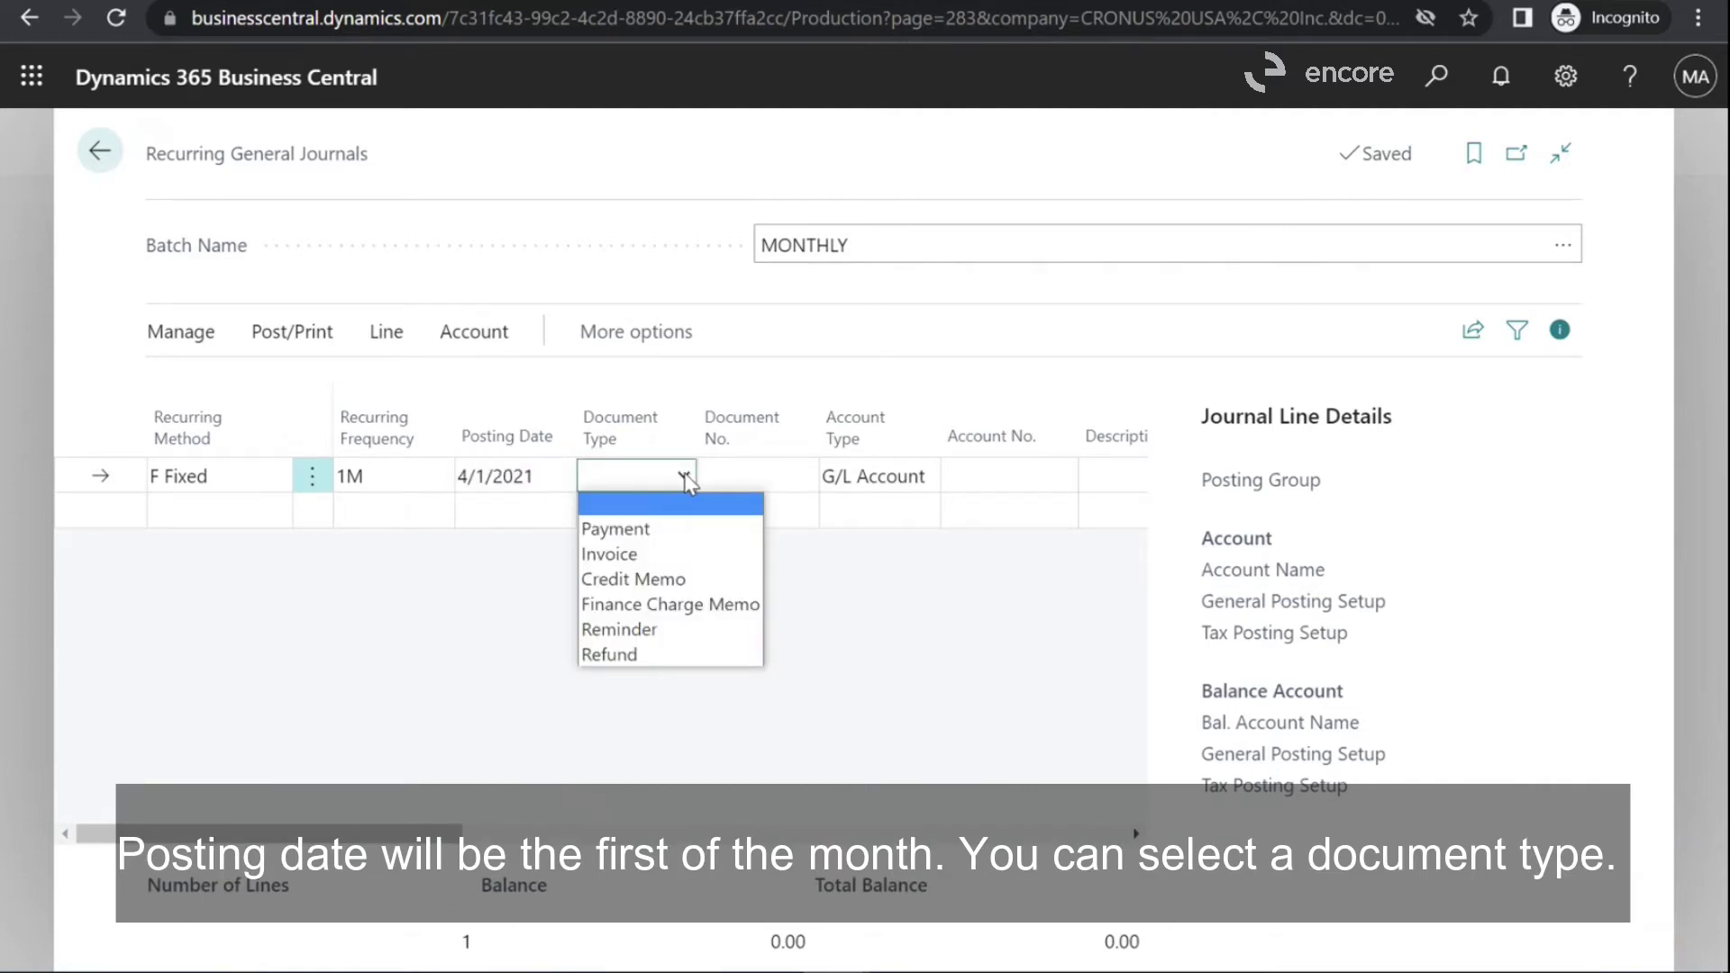
pyautogui.click(733, 475)
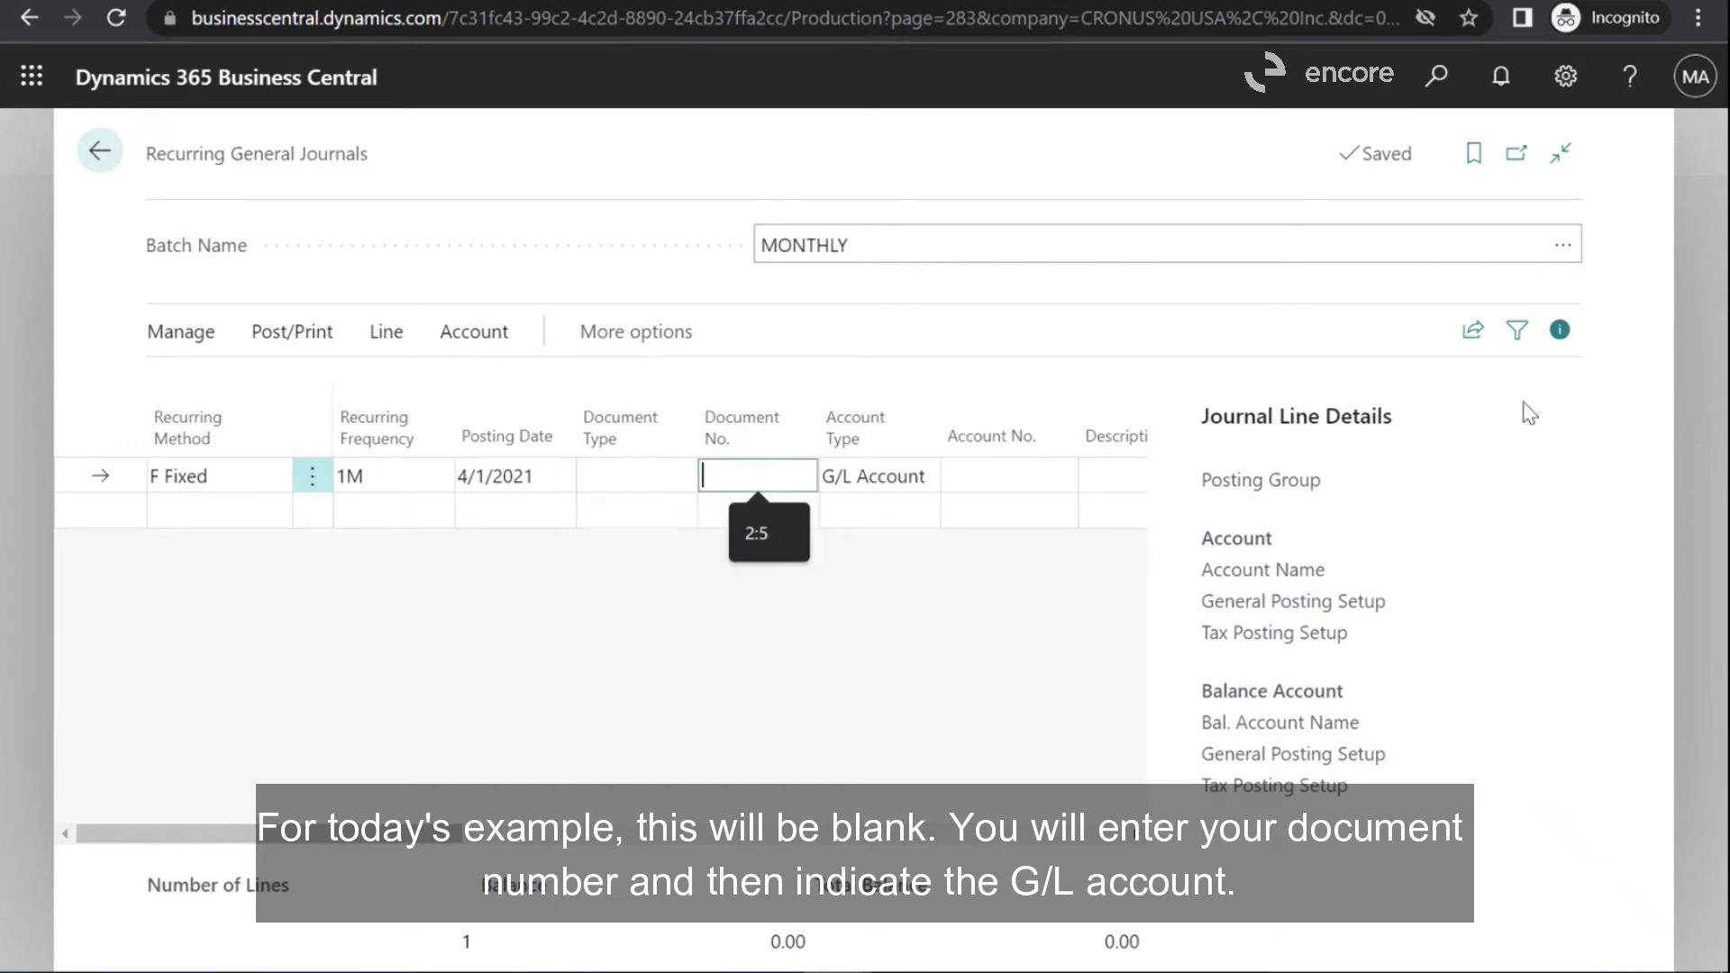
pyautogui.click(1558, 335)
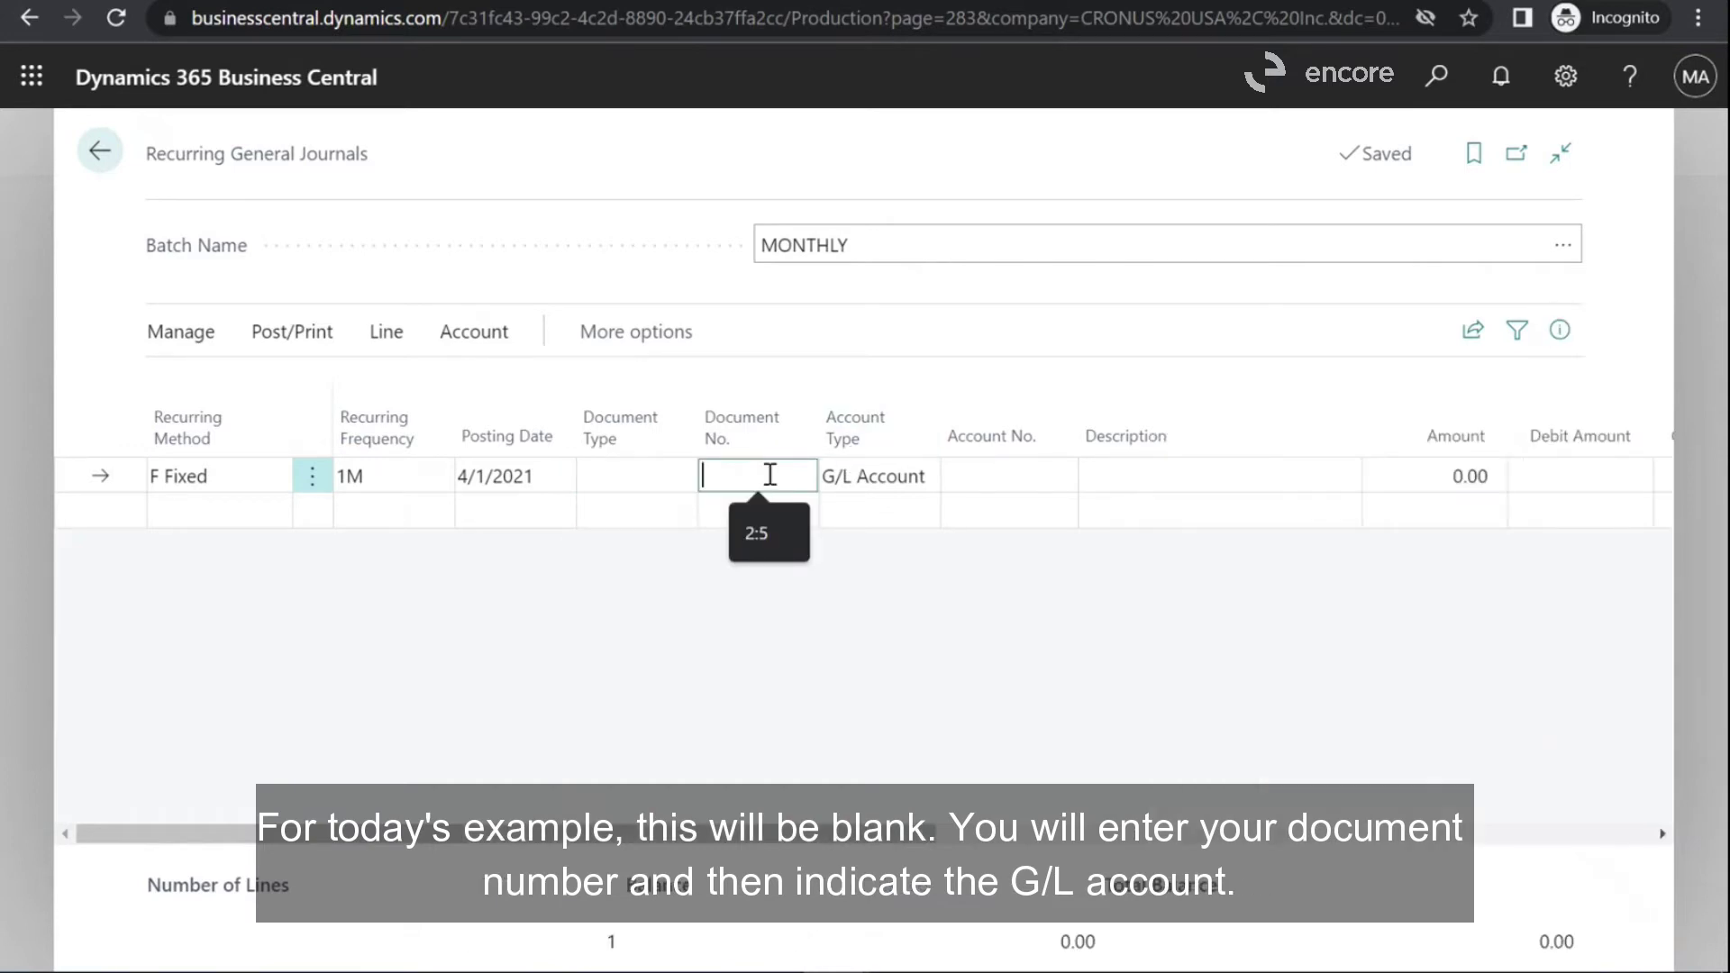
pyautogui.write('testrent')
pyautogui.press('Tab')
# - Look up the rent expense account and assign account 60100 Rent Expense to the first line
pyautogui.click(981, 479)
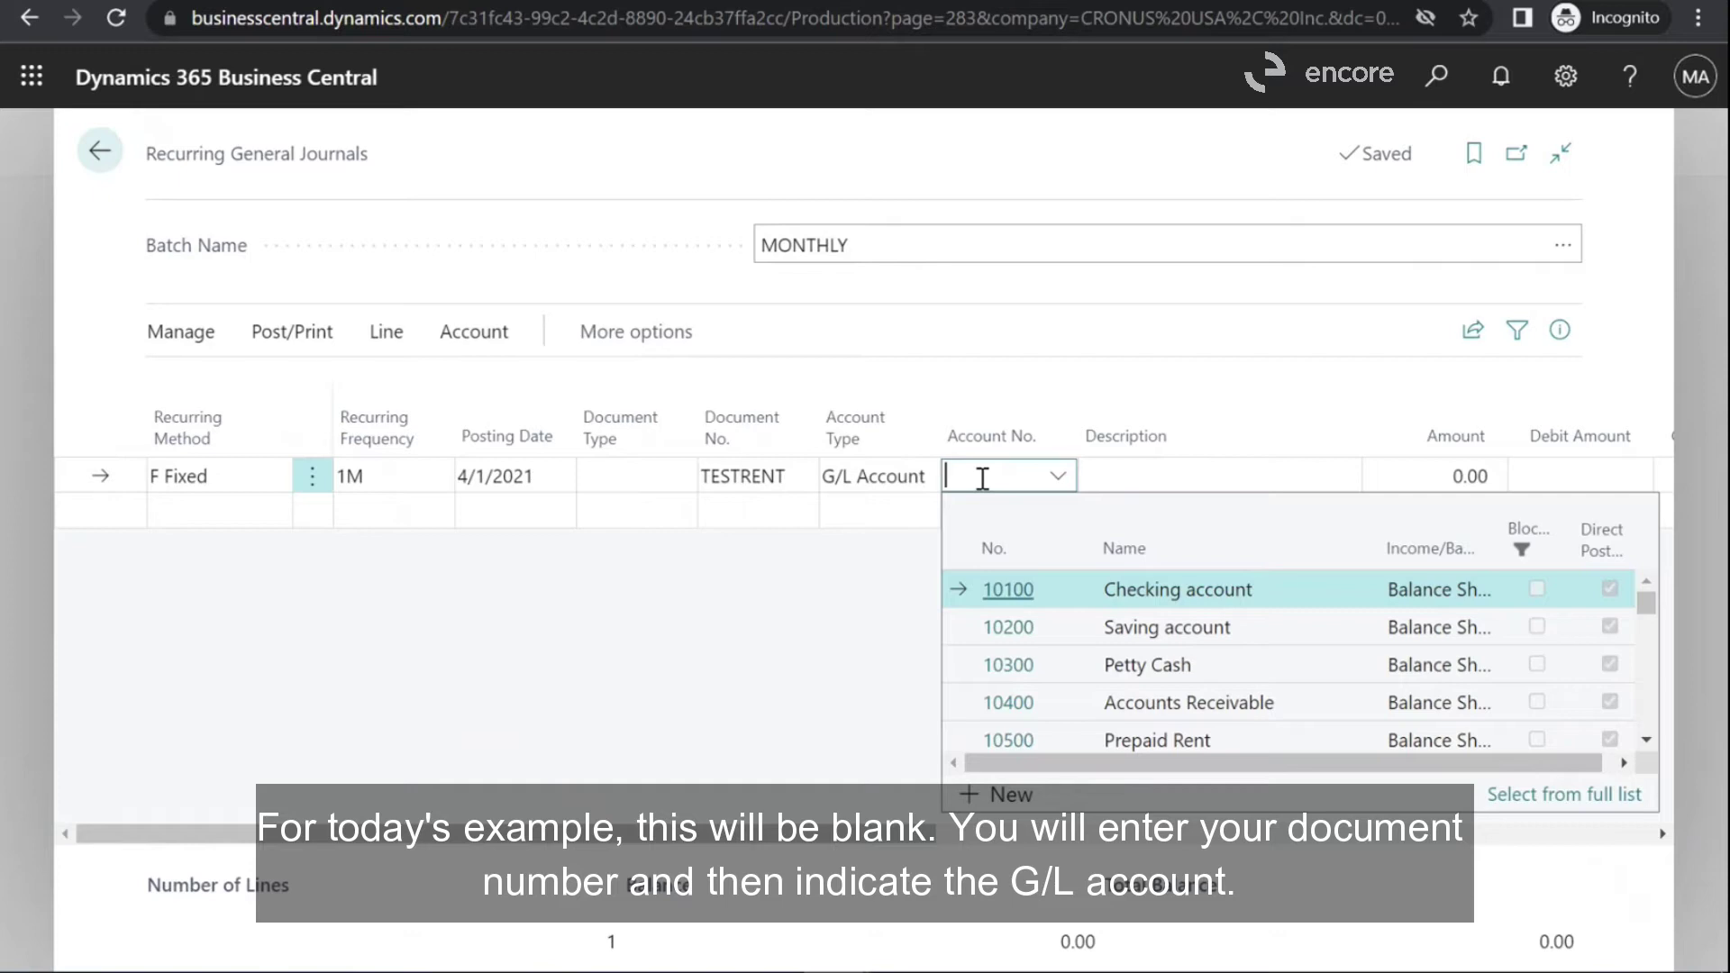
pyautogui.write('rent e')
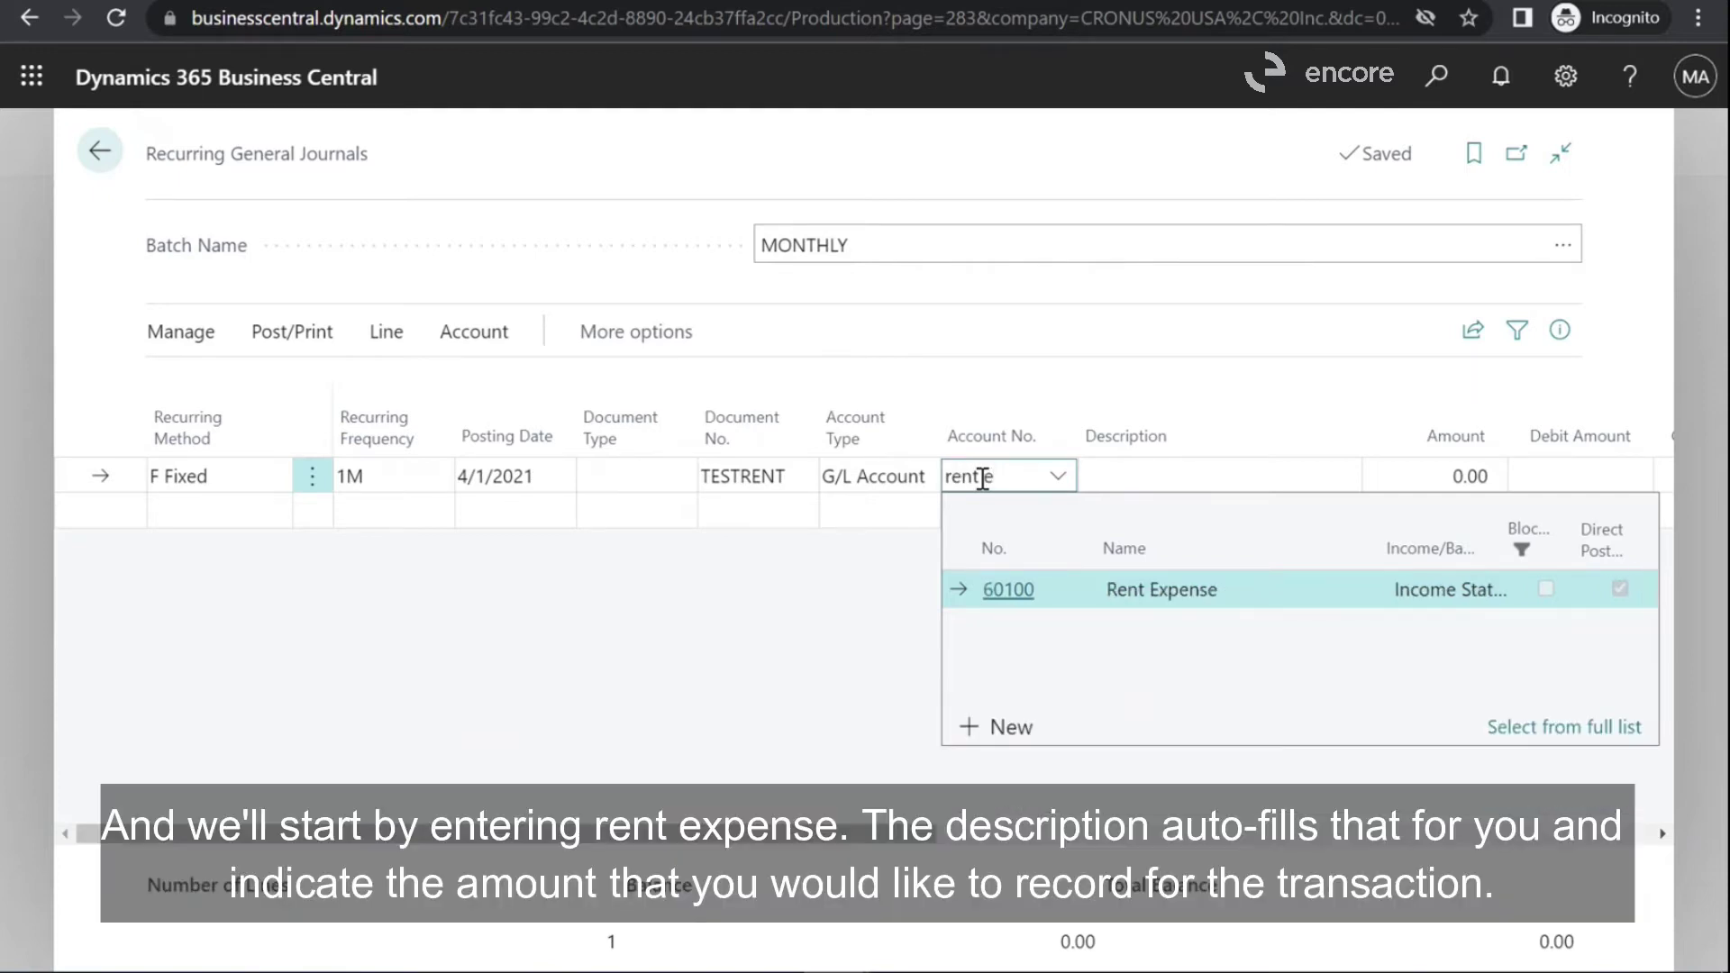
pyautogui.click(1013, 595)
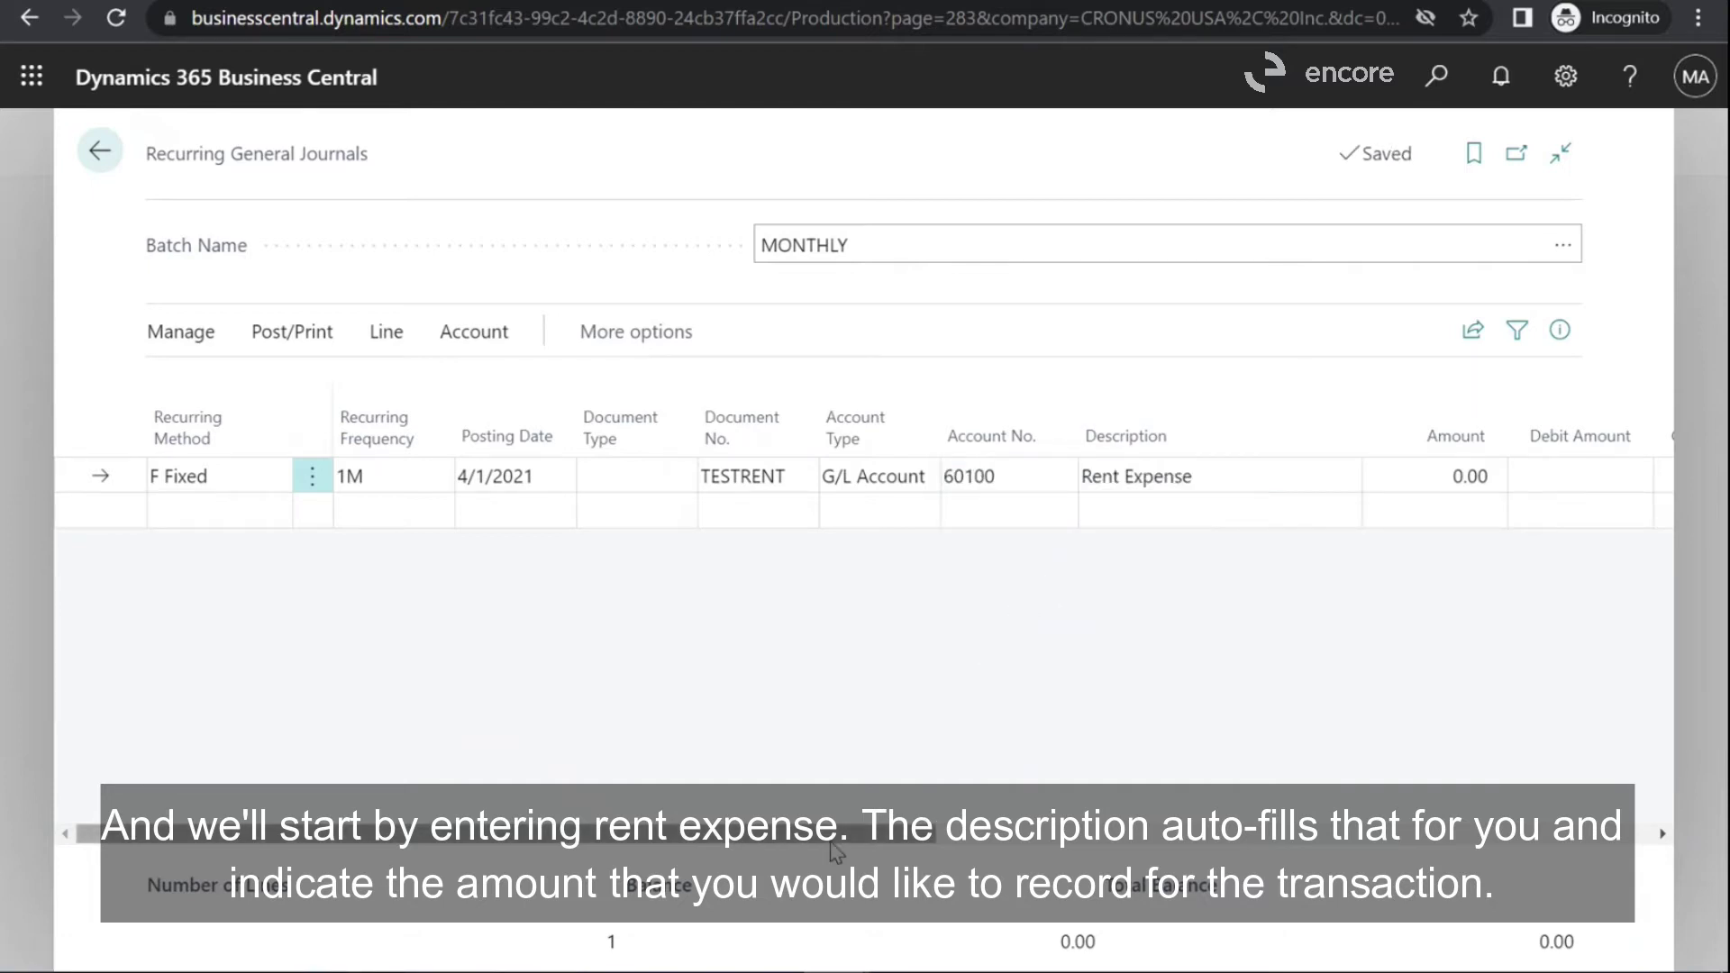
# - Set the Rent Expense line's amount to 2,100.00
pyautogui.click(1446, 484)
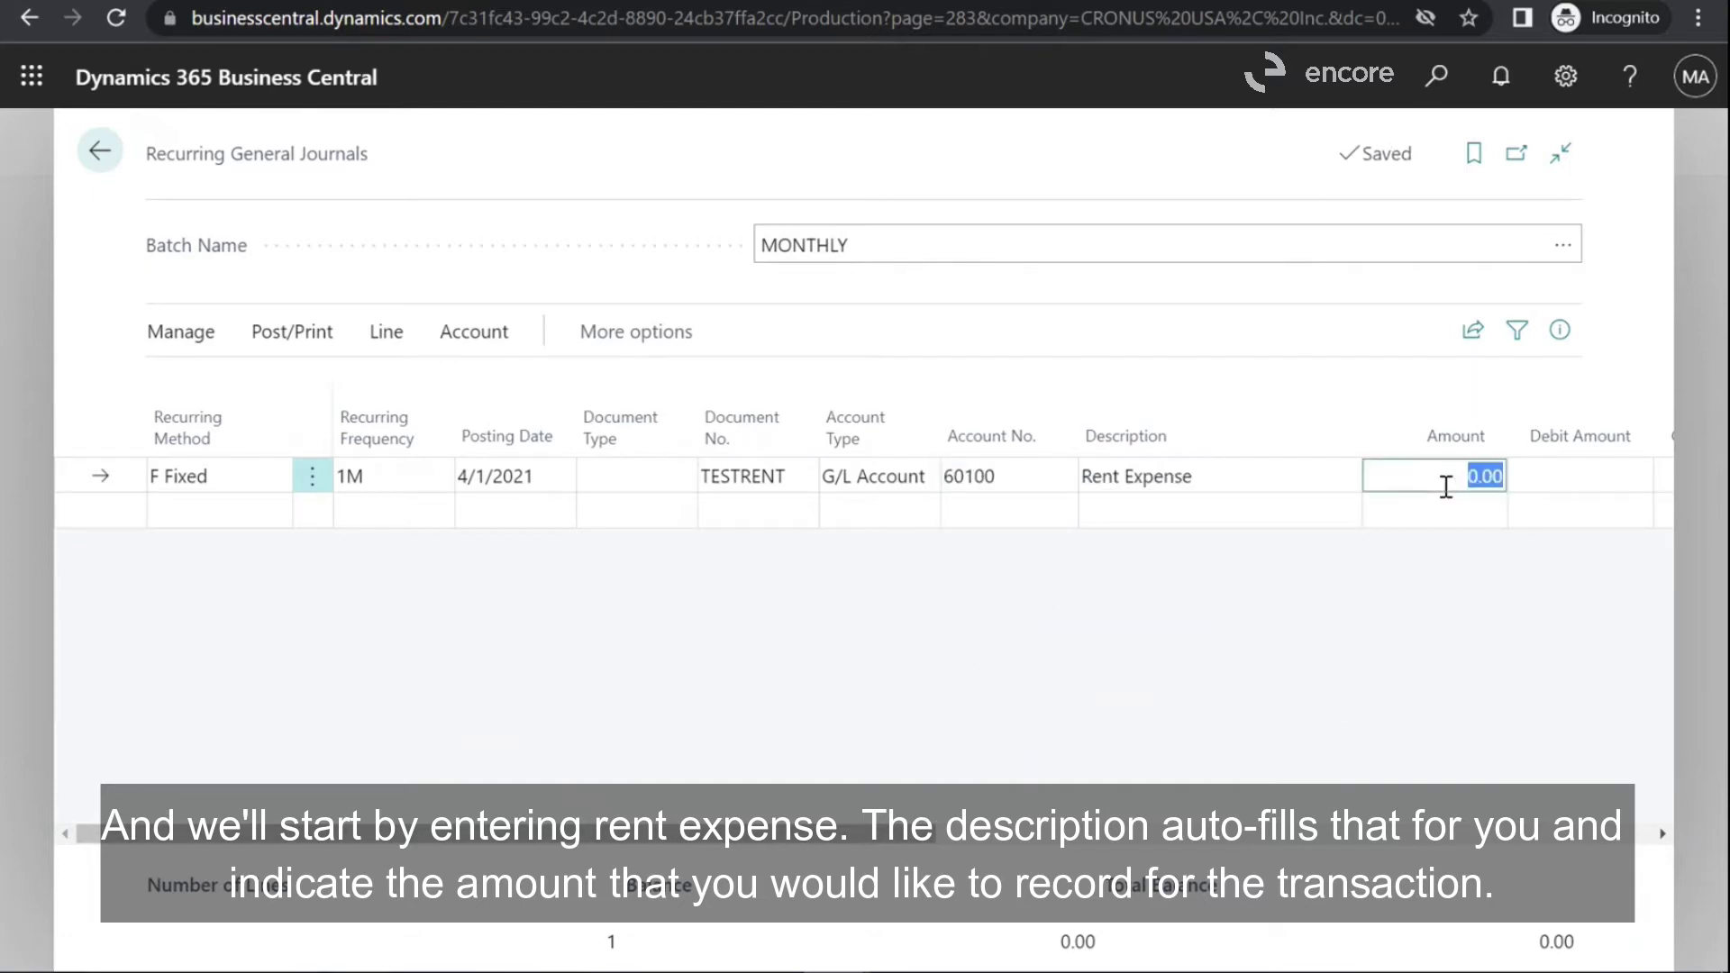
pyautogui.write('10')
pyautogui.press('BackSpace')
pyautogui.press('BackSpace')
pyautogui.write('2100')
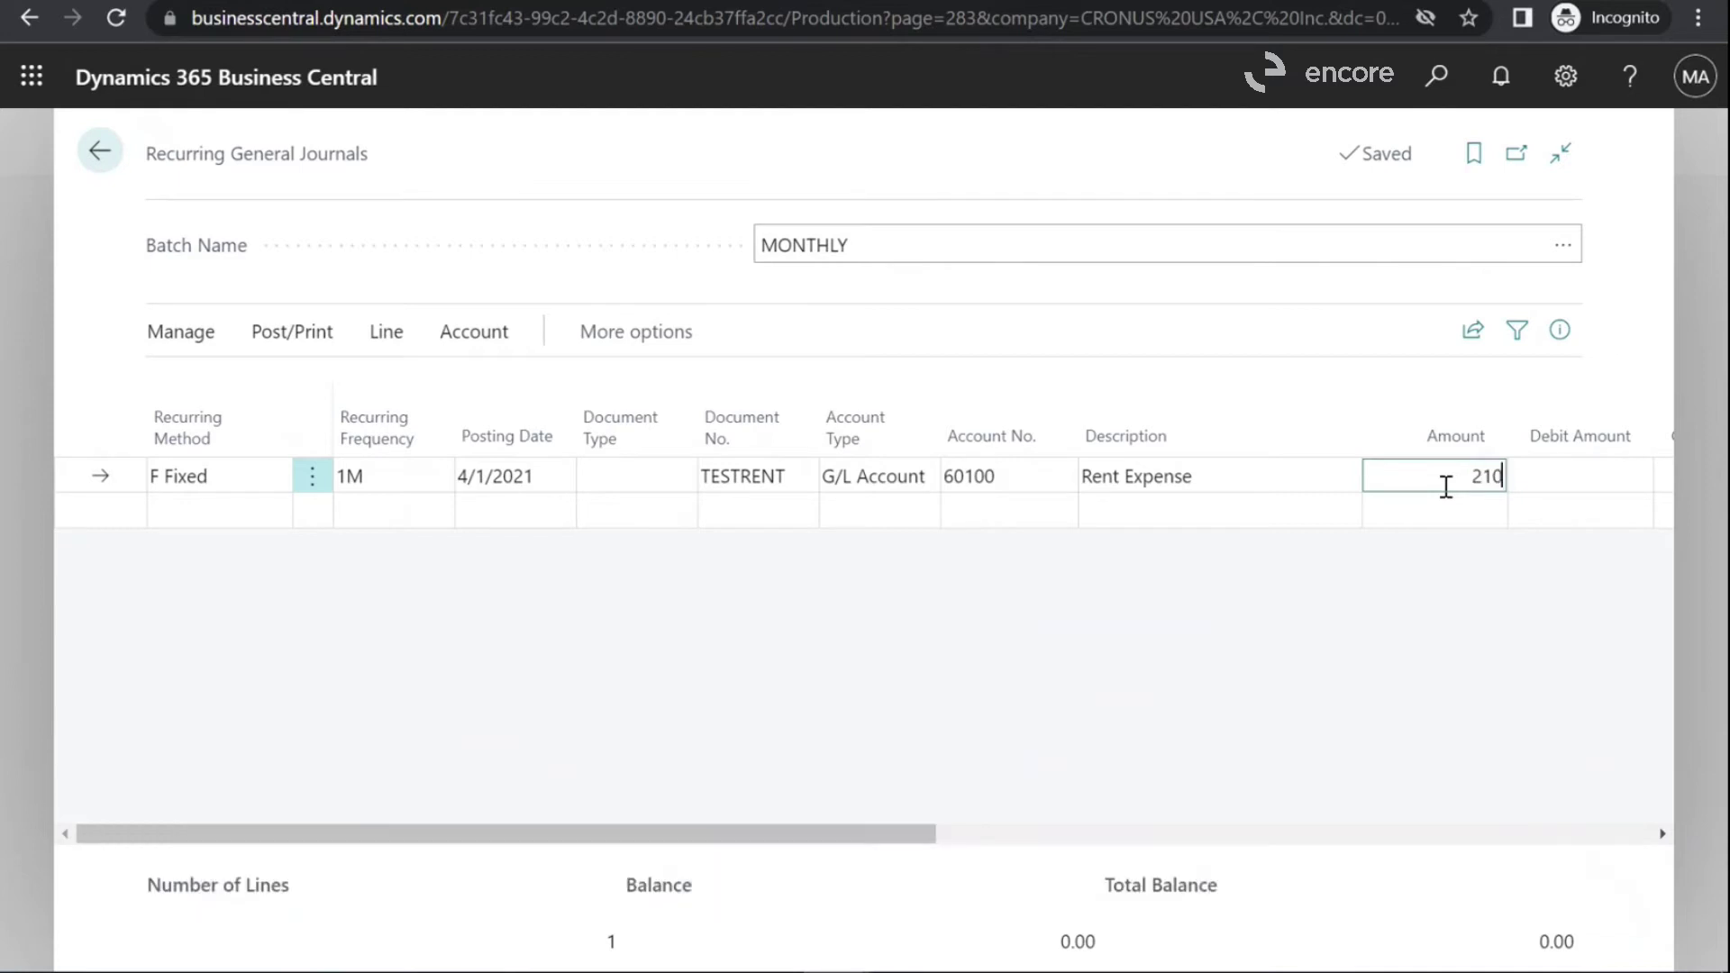
pyautogui.click(1328, 676)
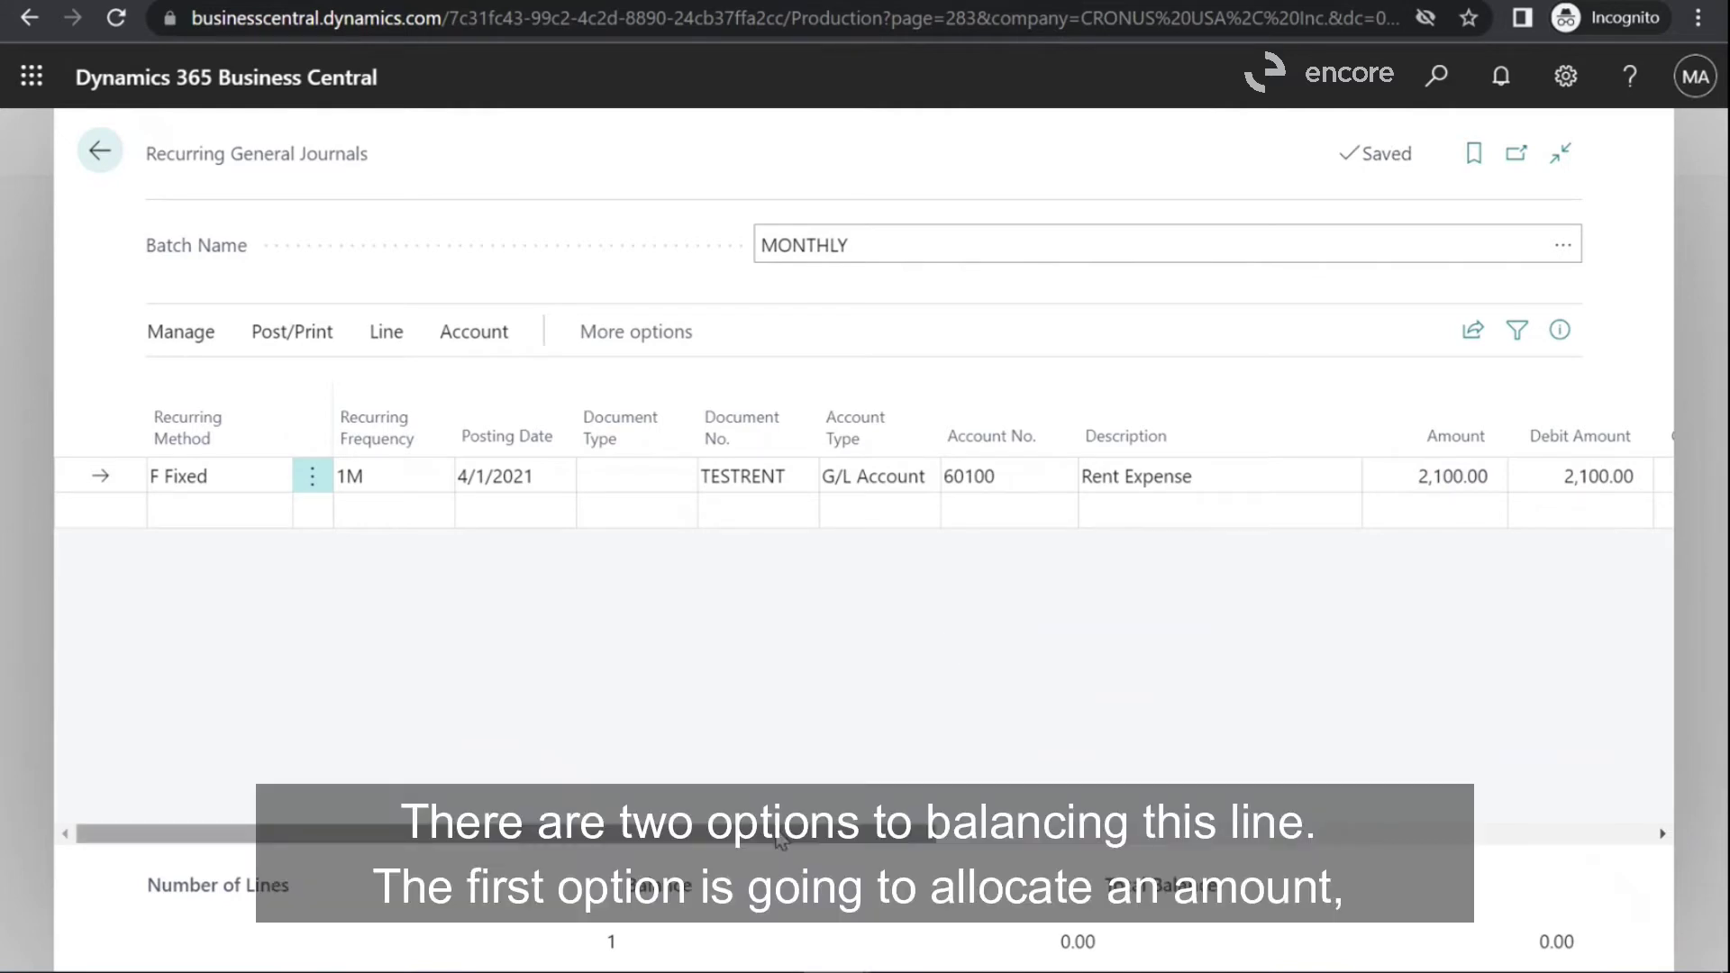
# - Allocate 100% of the Rent Expense line's amount to account 10500 Prepaid Rent
pyautogui.moveTo(782, 840); pyautogui.dragTo(1057, 840)
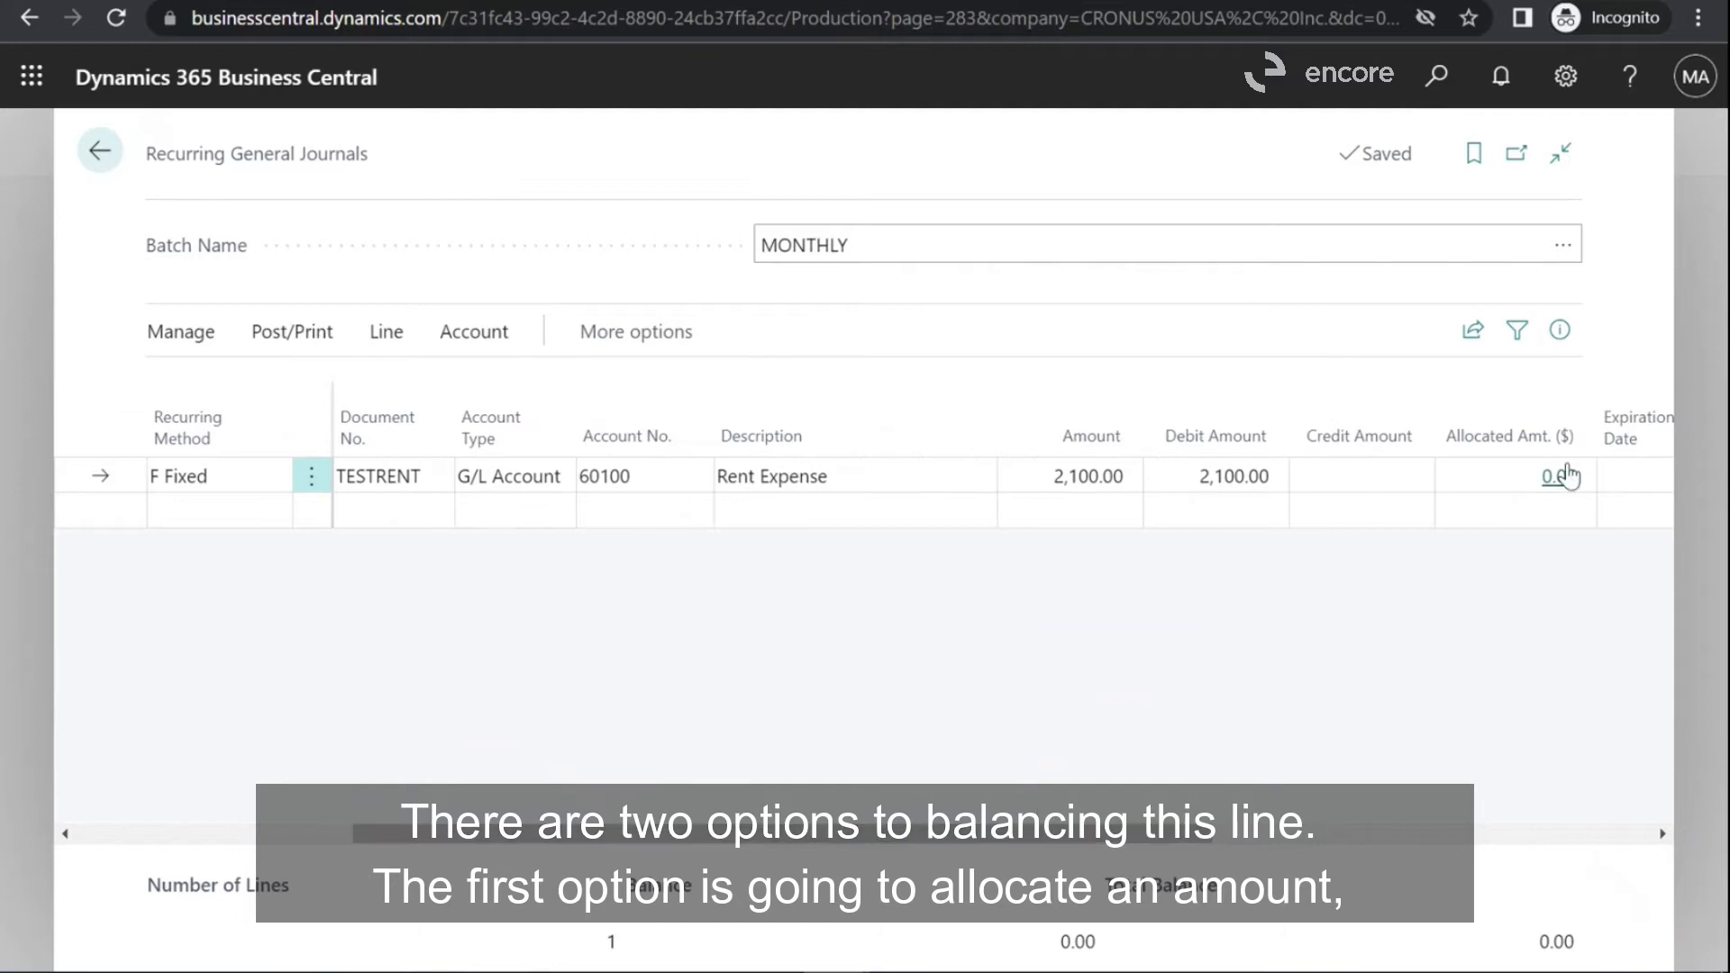
pyautogui.click(1566, 475)
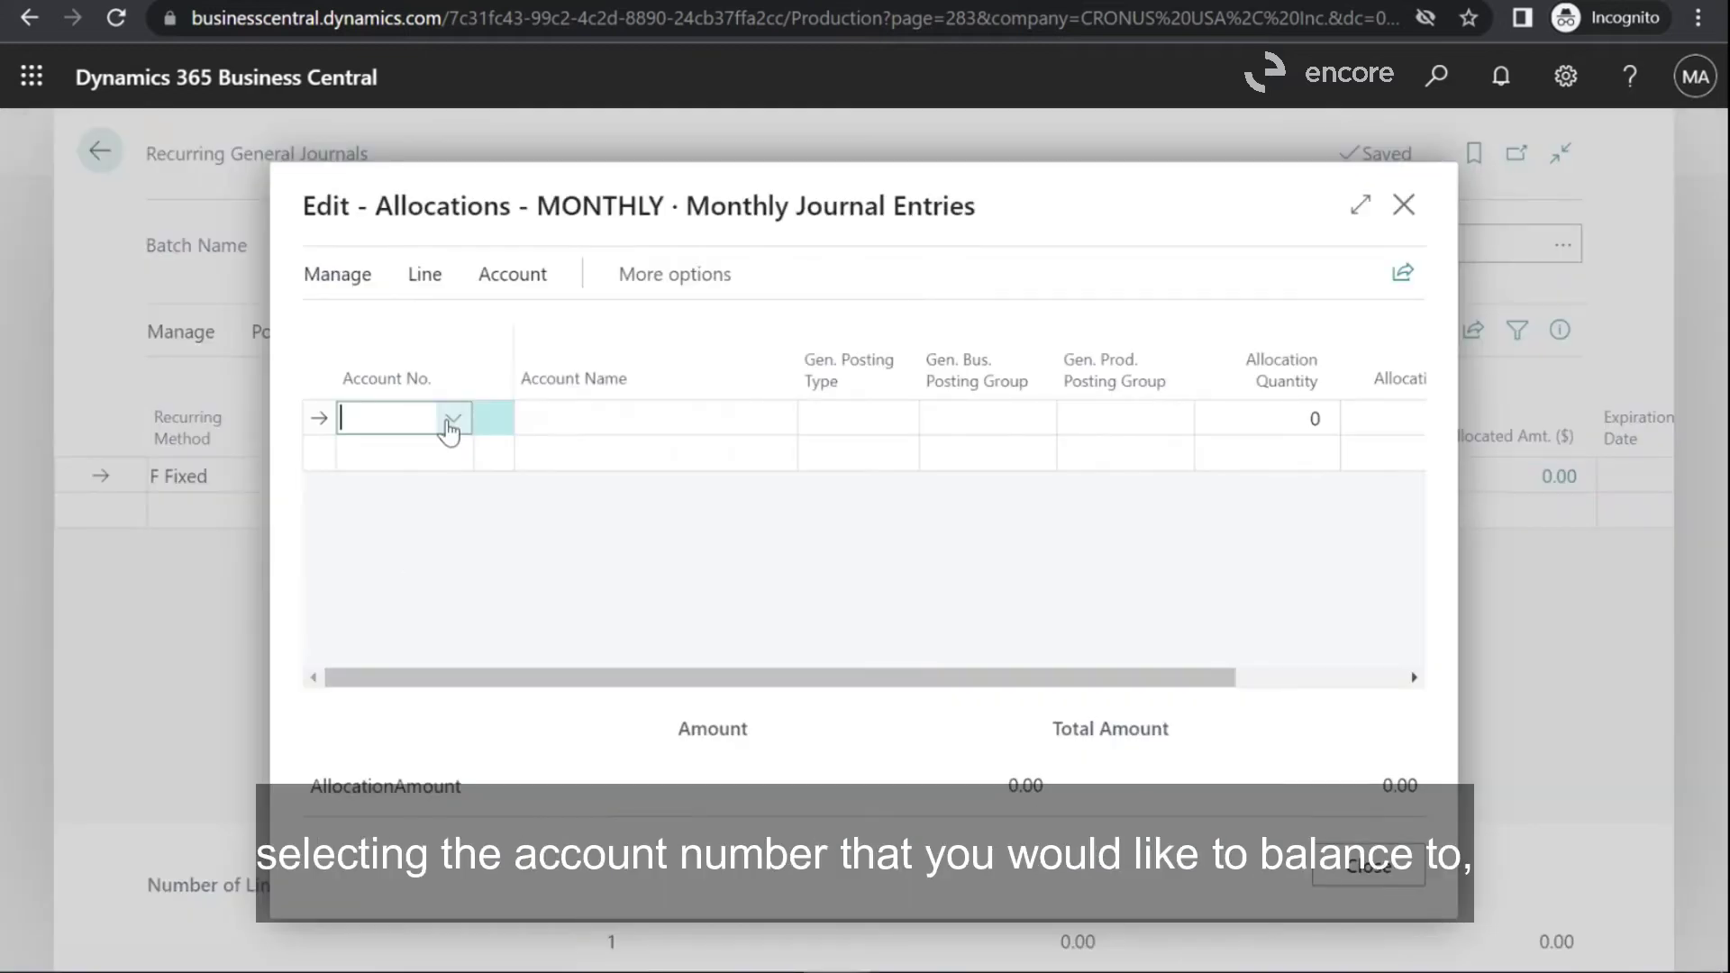
pyautogui.click(453, 420)
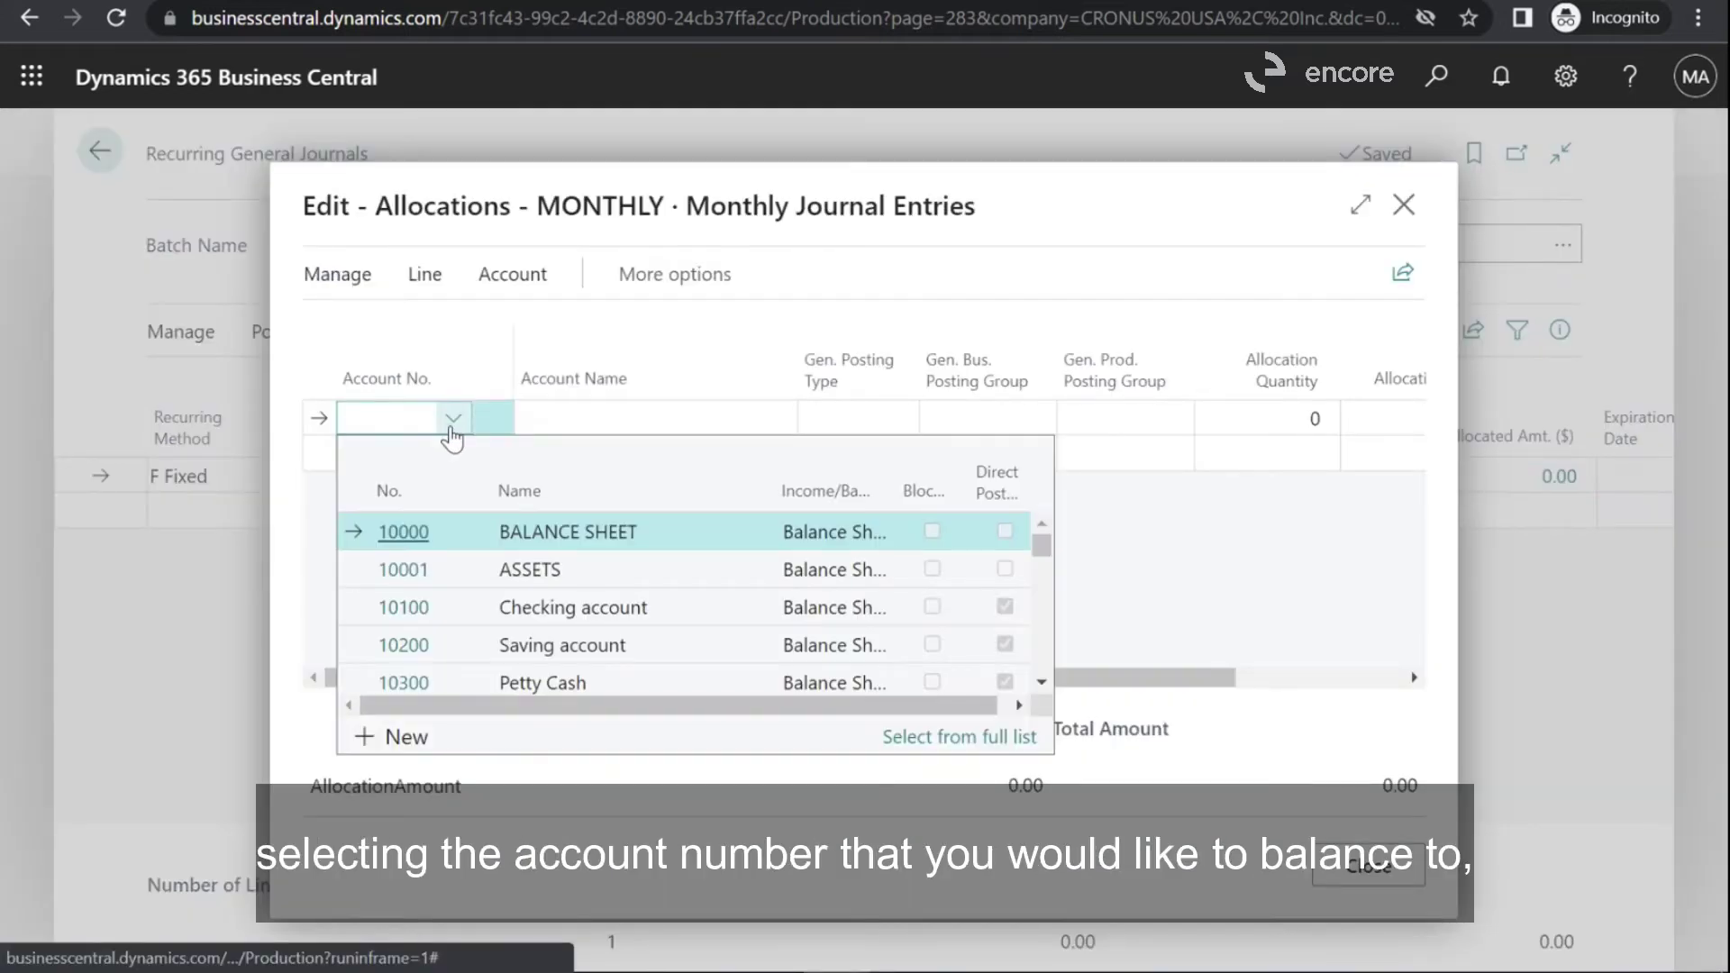
pyautogui.write('105')
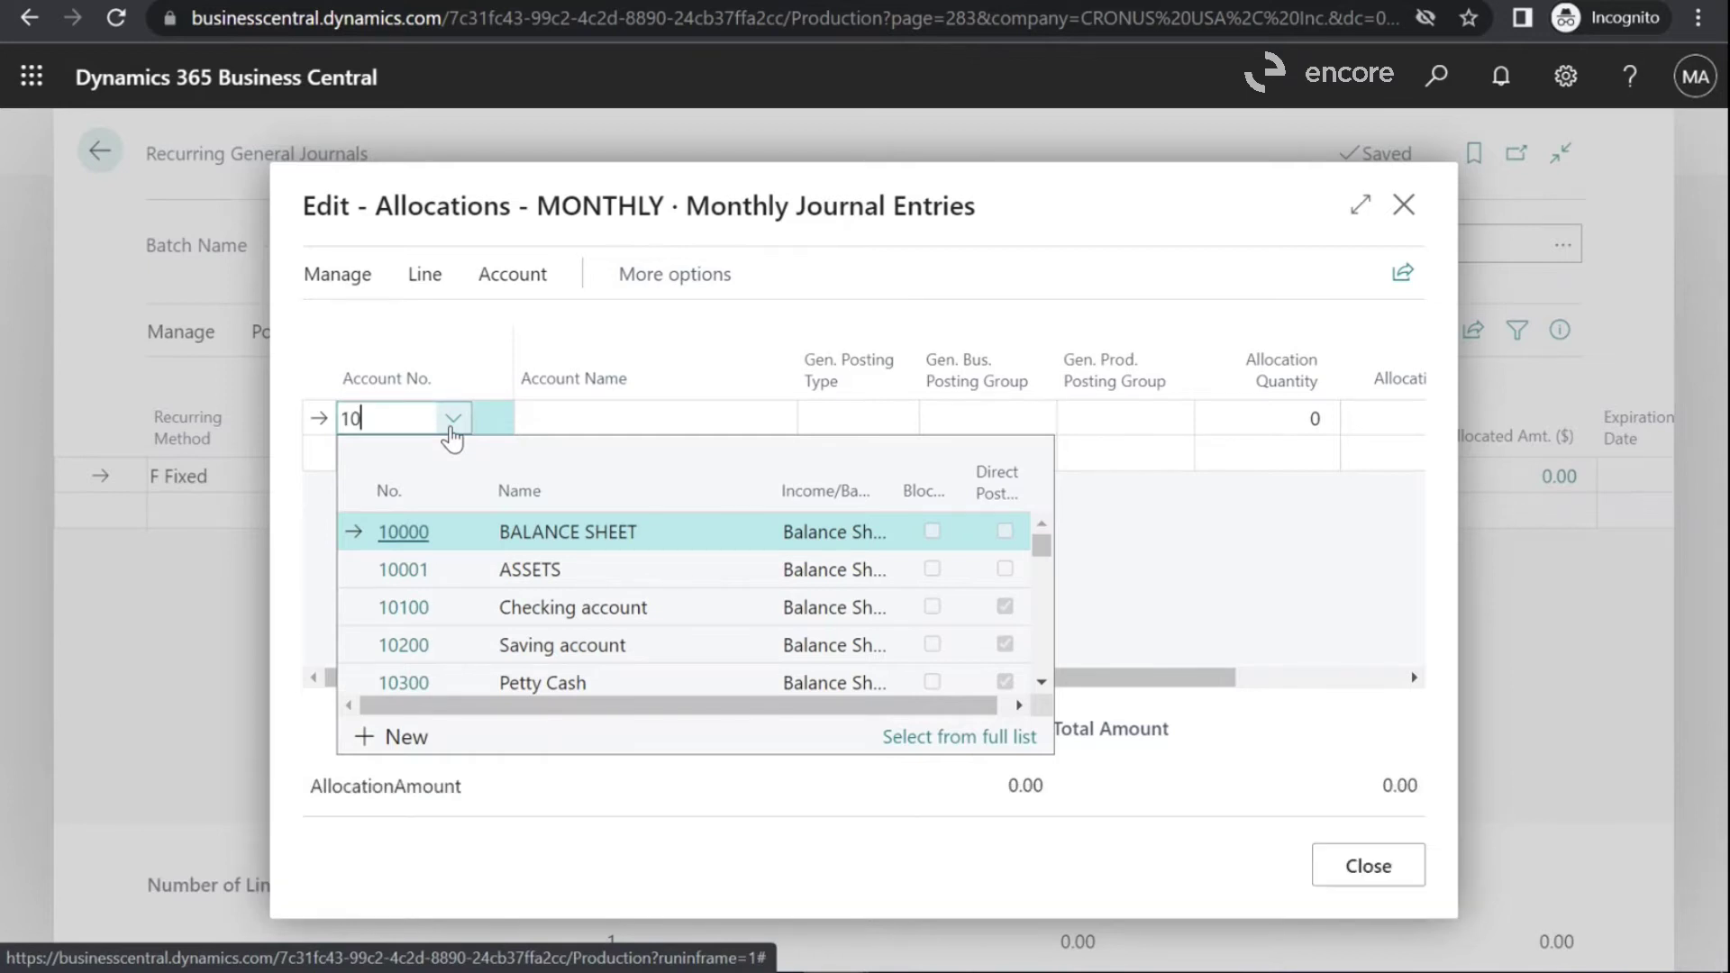
pyautogui.click(417, 534)
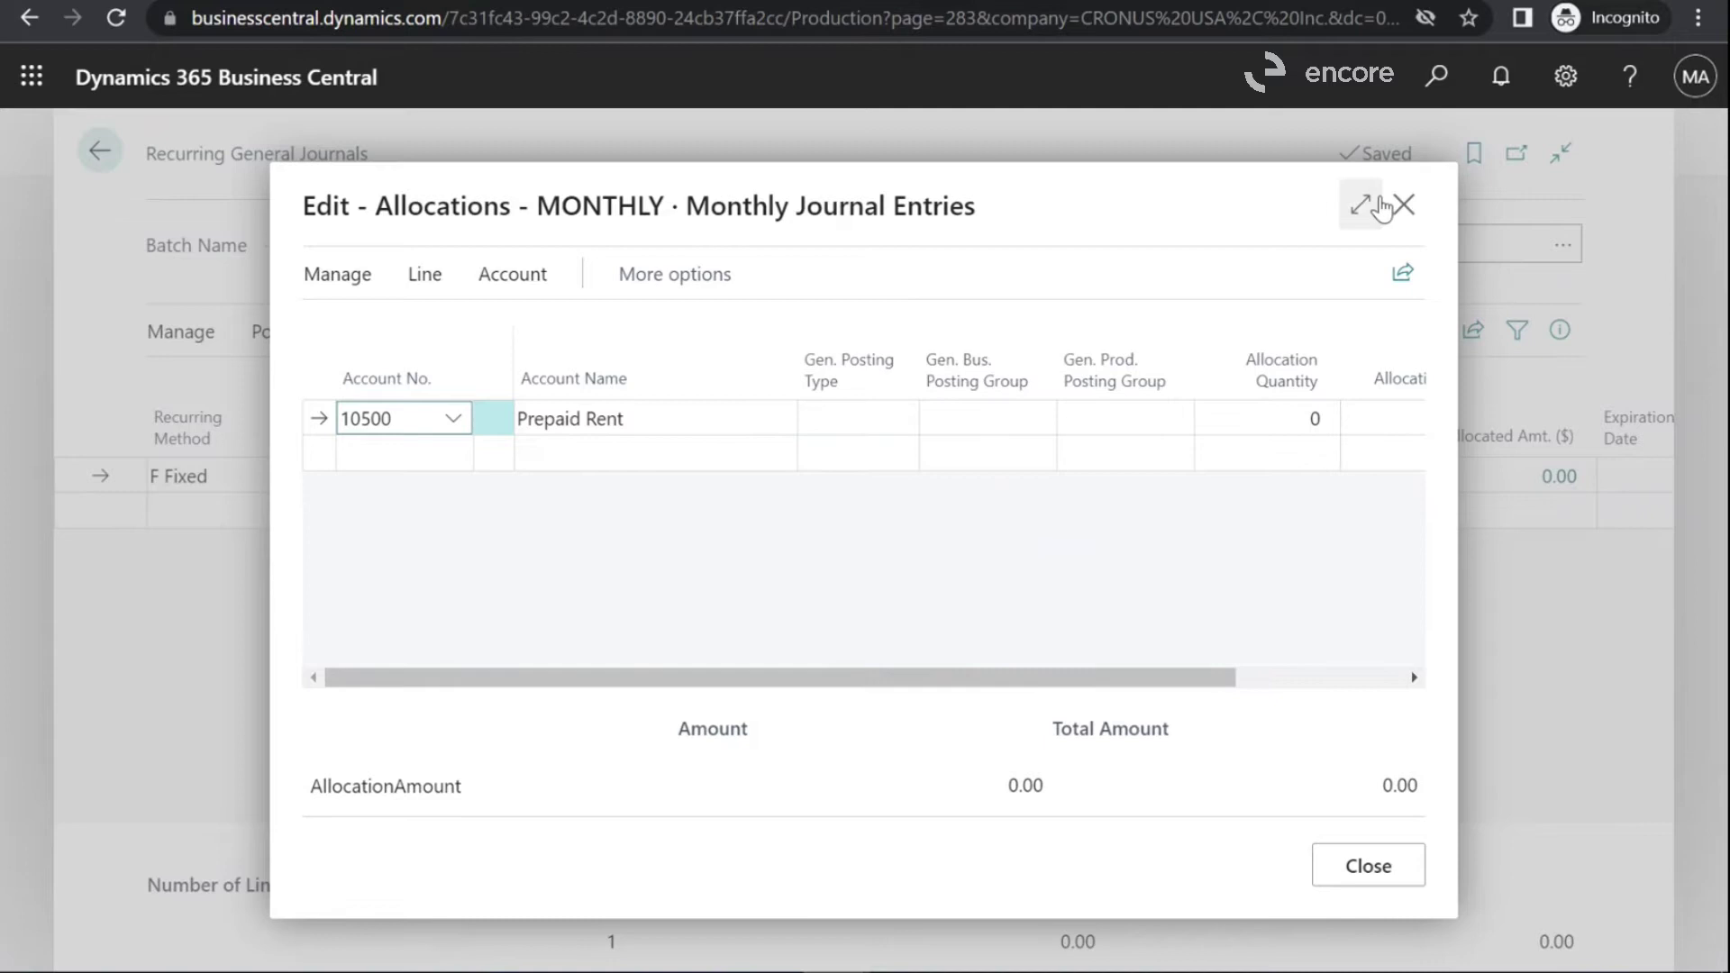
pyautogui.click(1361, 204)
pyautogui.click(1392, 417)
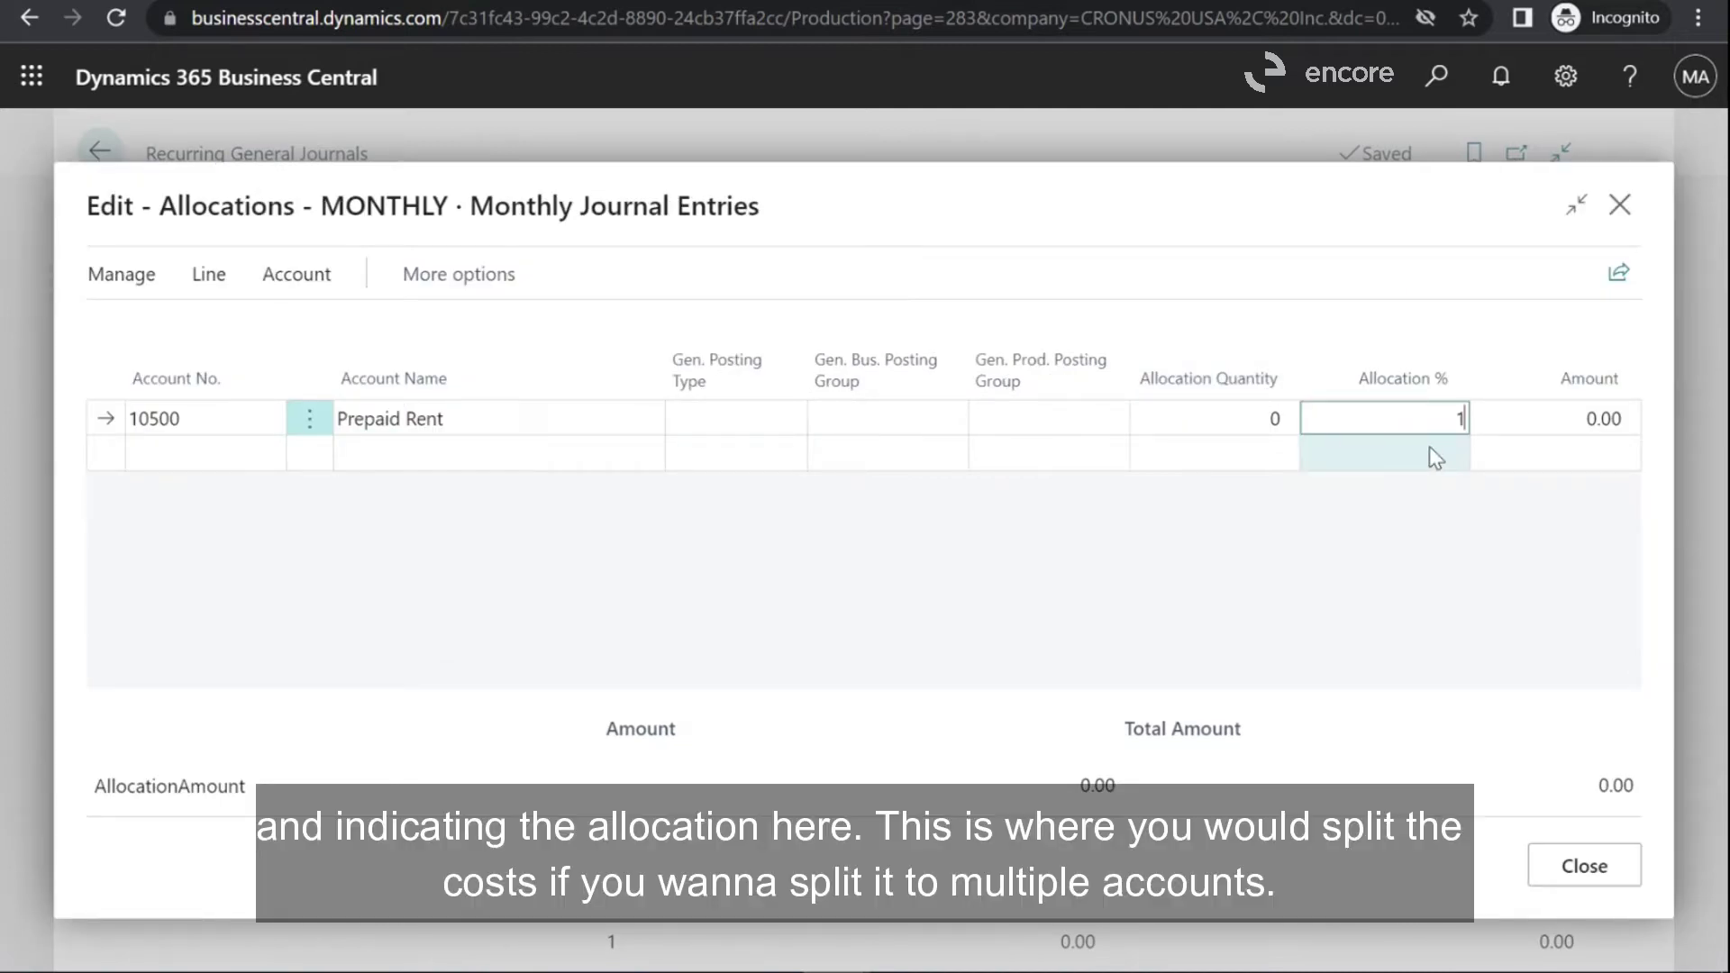
pyautogui.click(1440, 547)
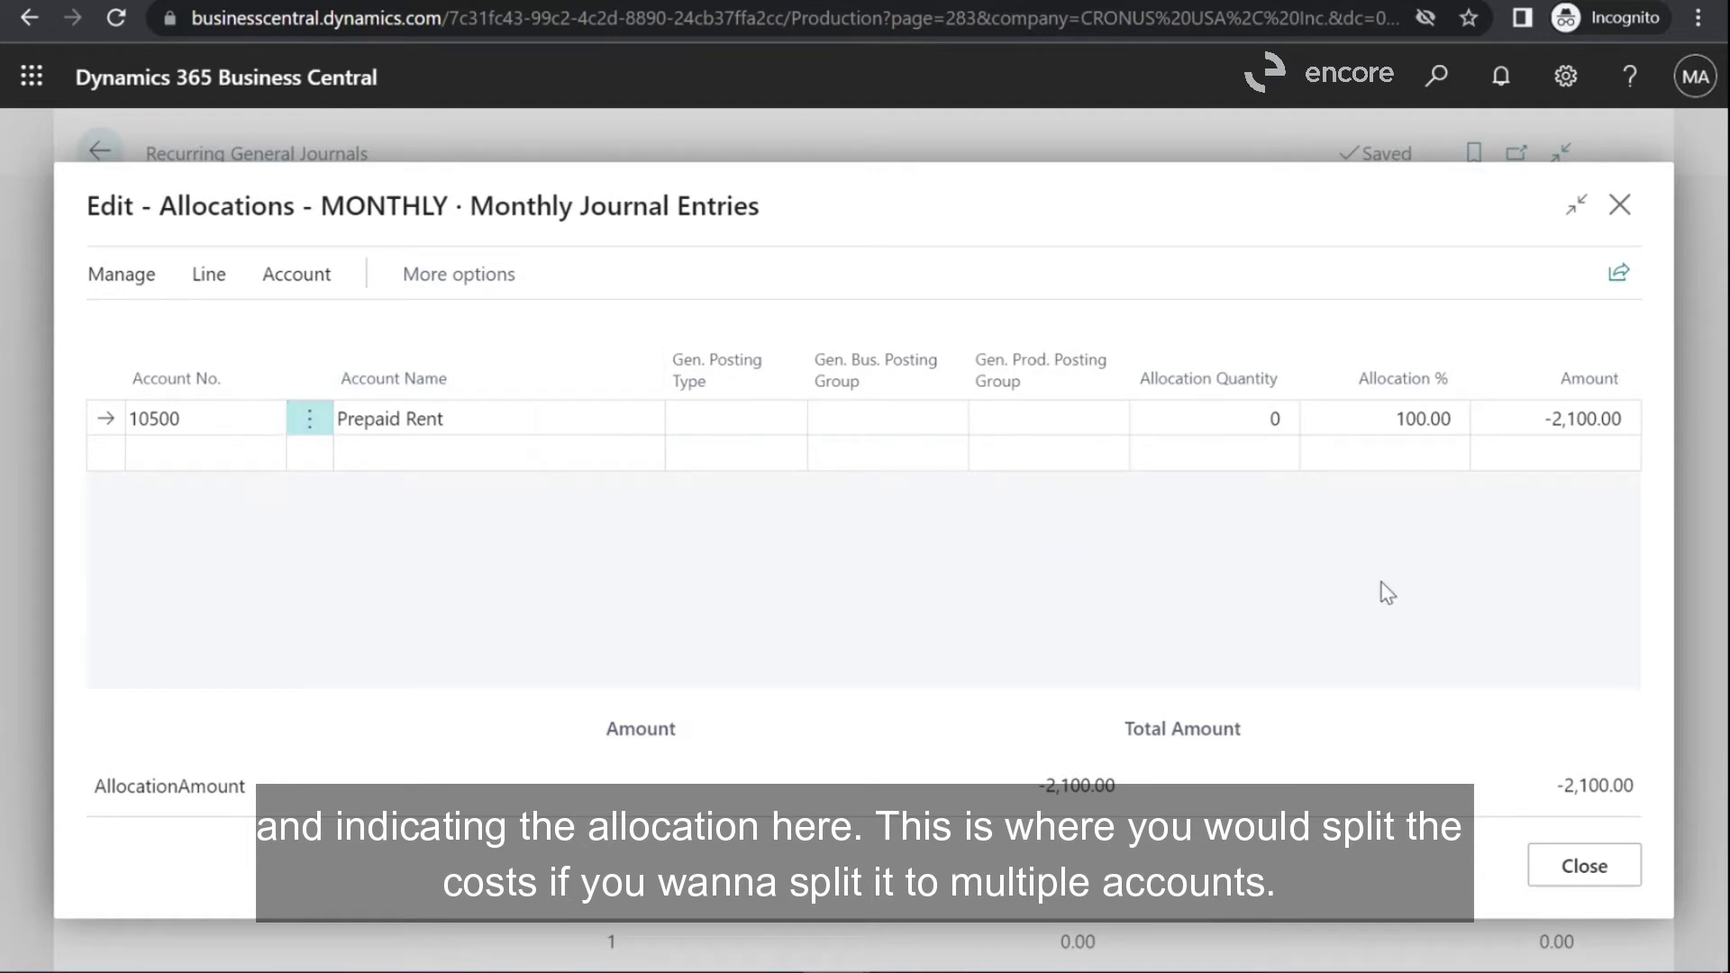
# - Delete the Prepaid Rent allocation line and close the allocations of the Rent Expense line
pyautogui.click(311, 422)
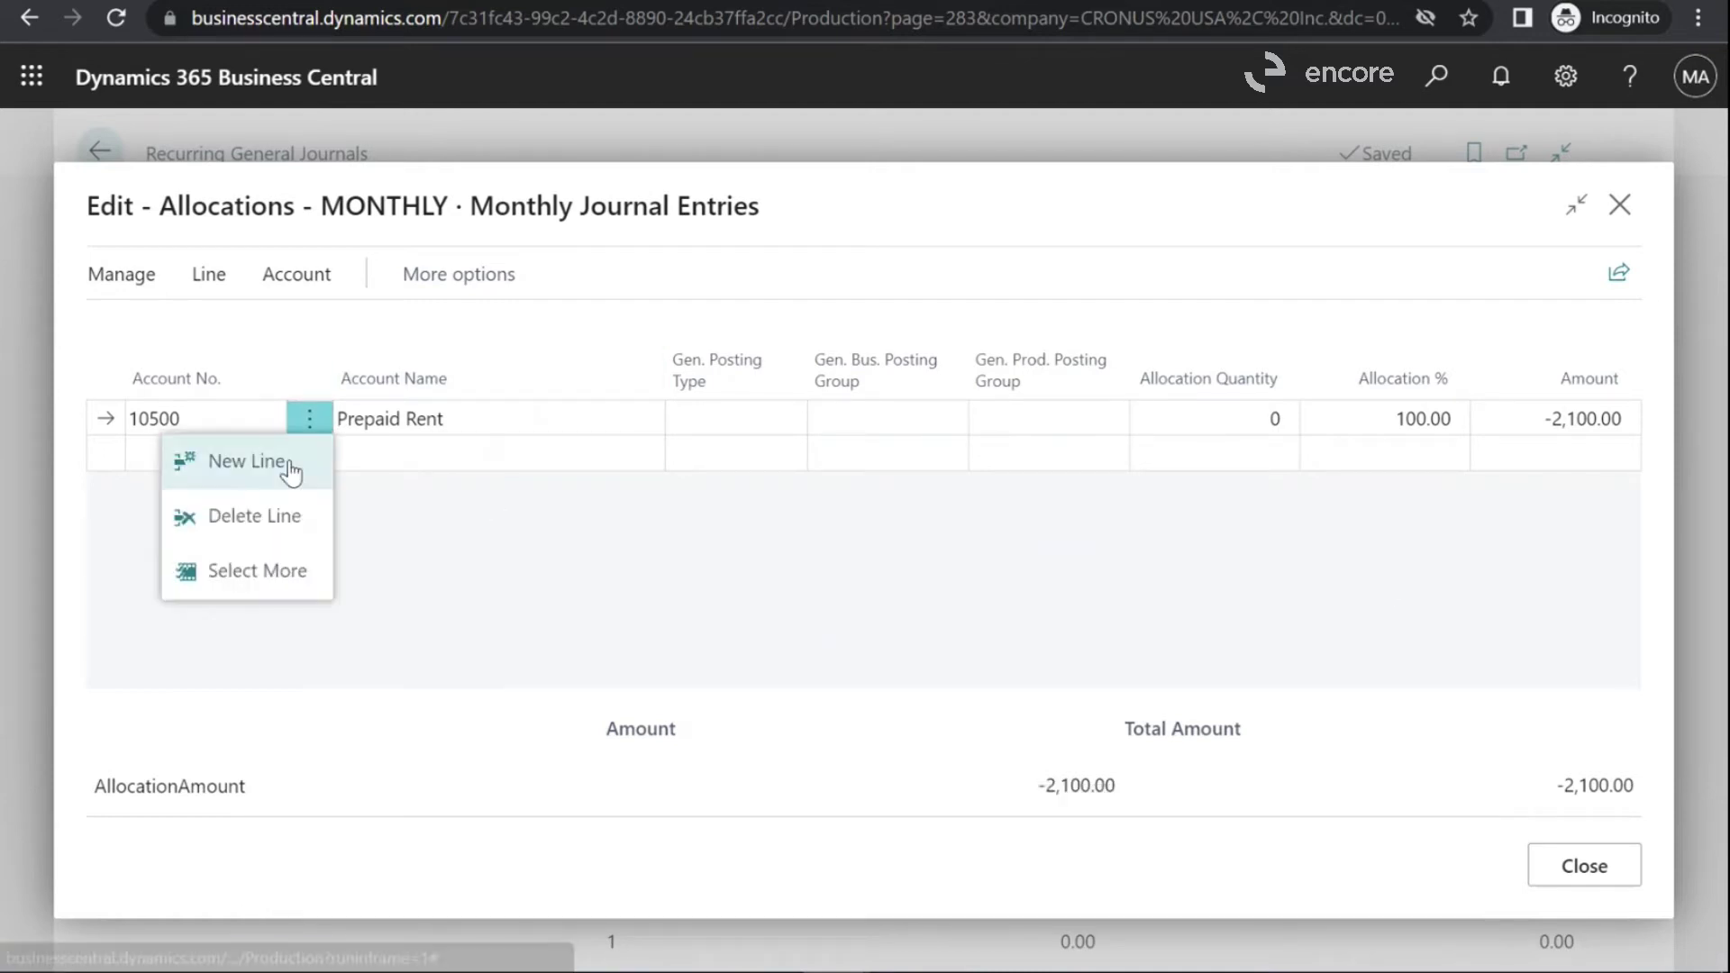
pyautogui.click(270, 510)
pyautogui.click(990, 603)
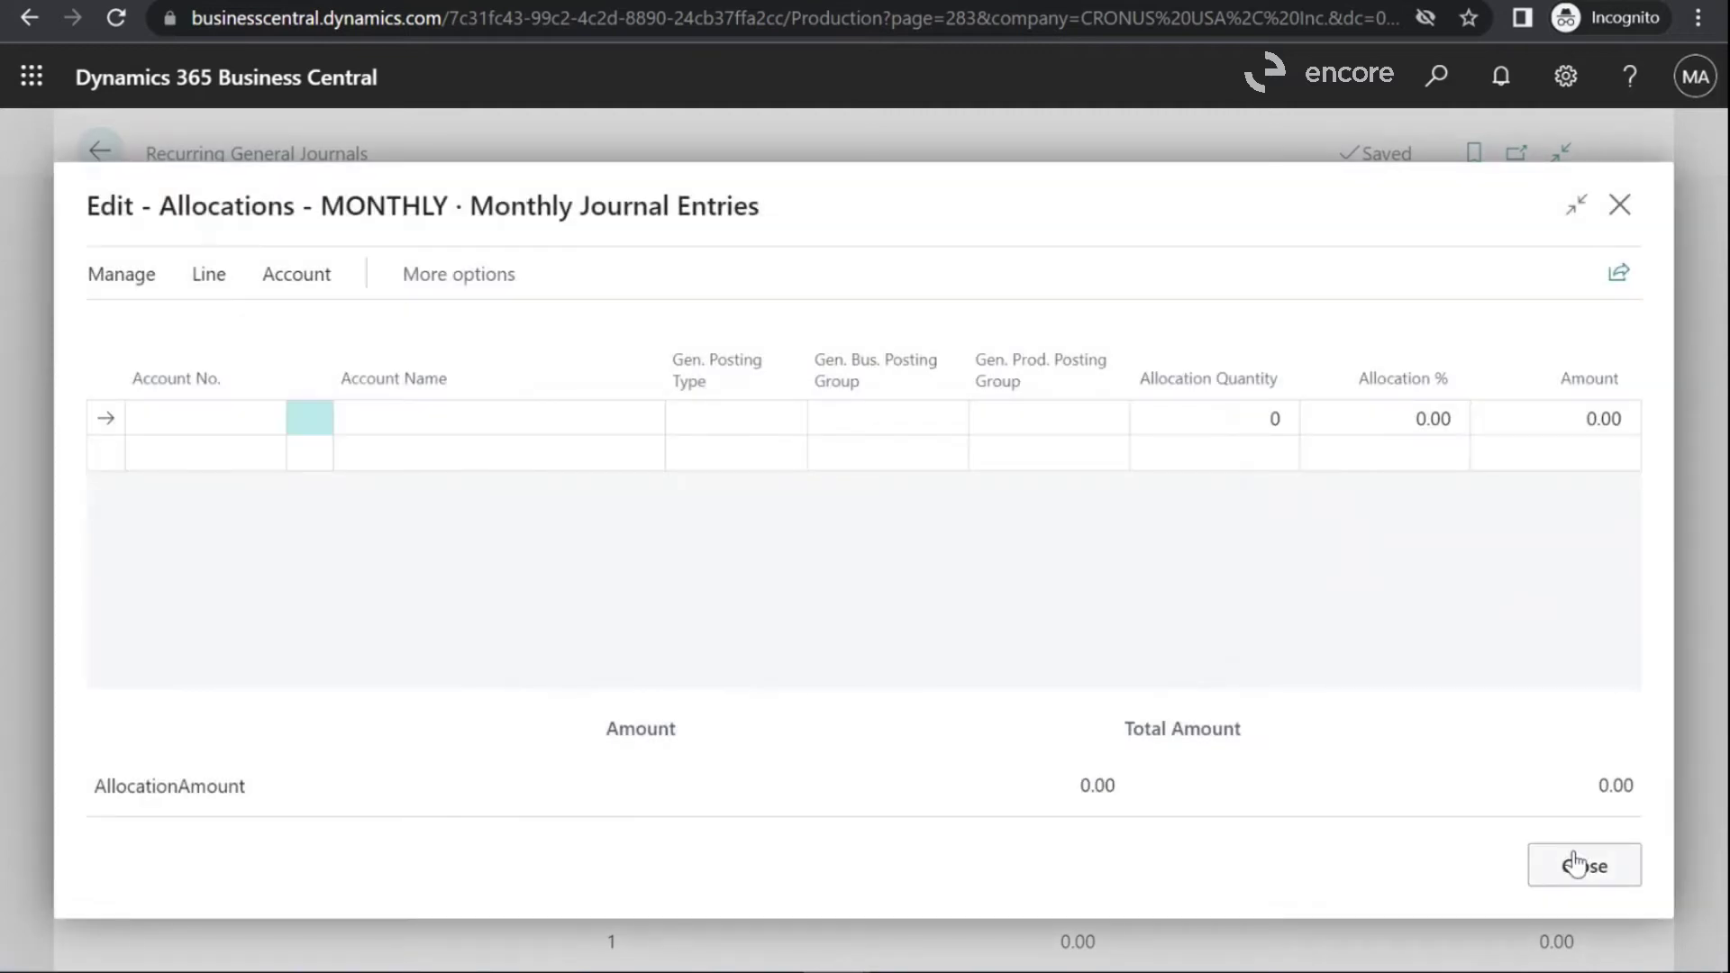
pyautogui.click(1576, 865)
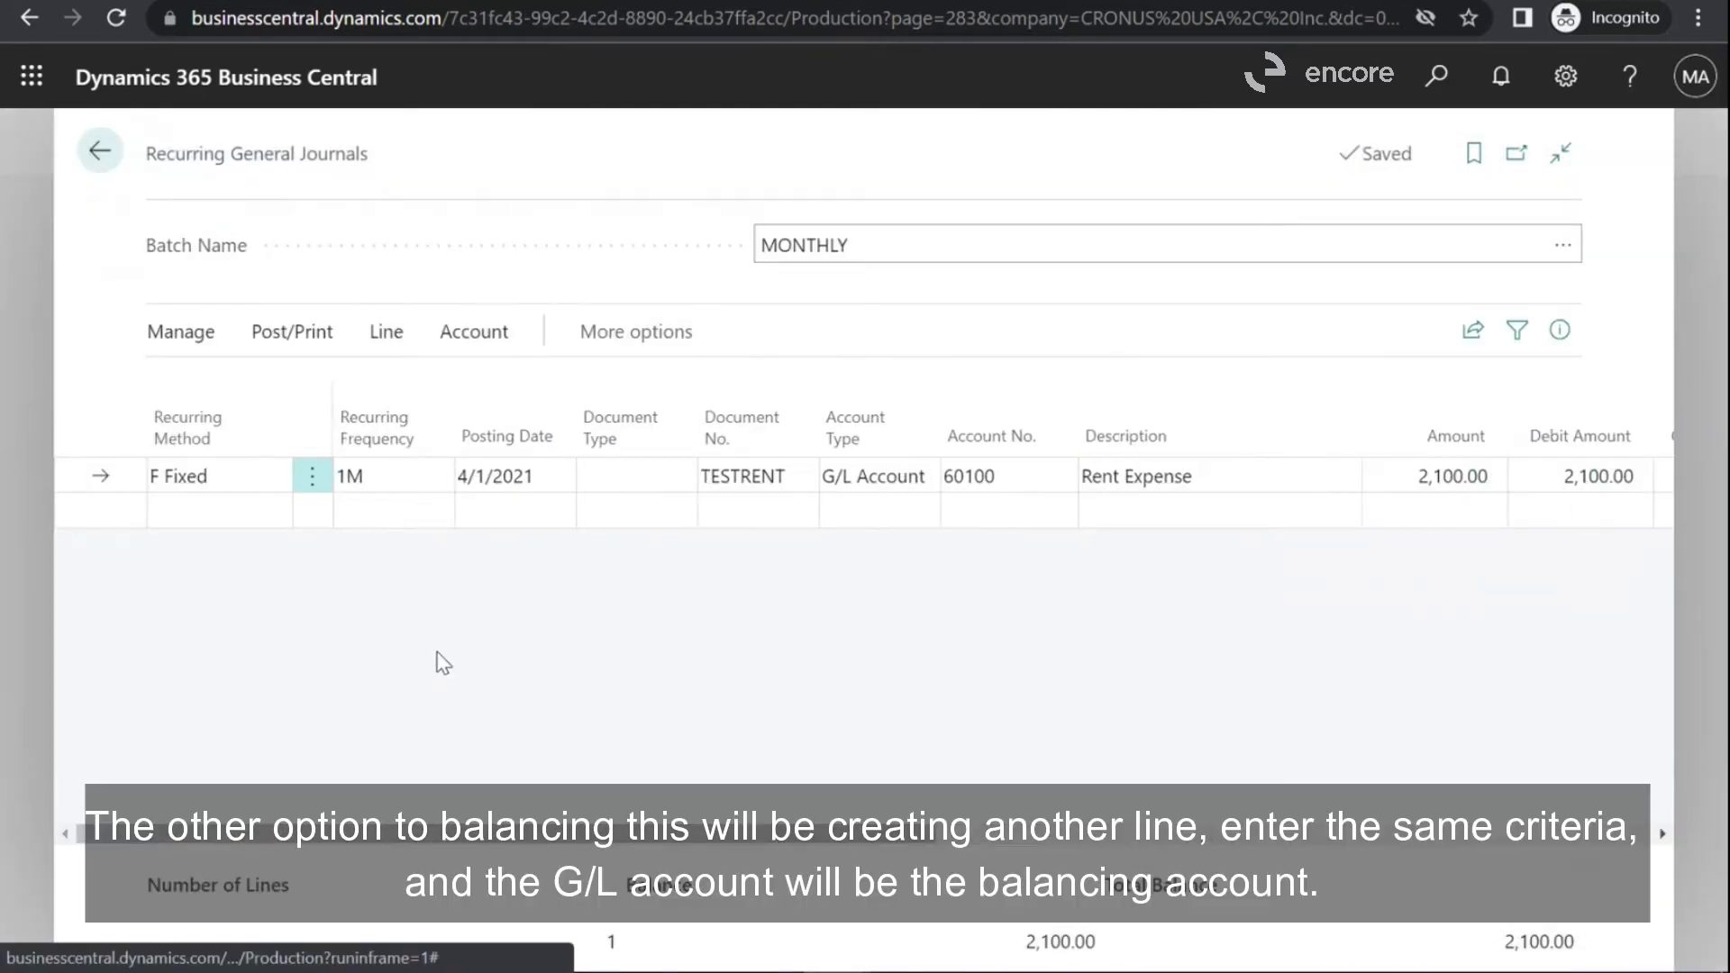
# - Add a second journal line with recurring method F Fixed and recurring frequency 1M
pyautogui.click(217, 513)
pyautogui.press('f')
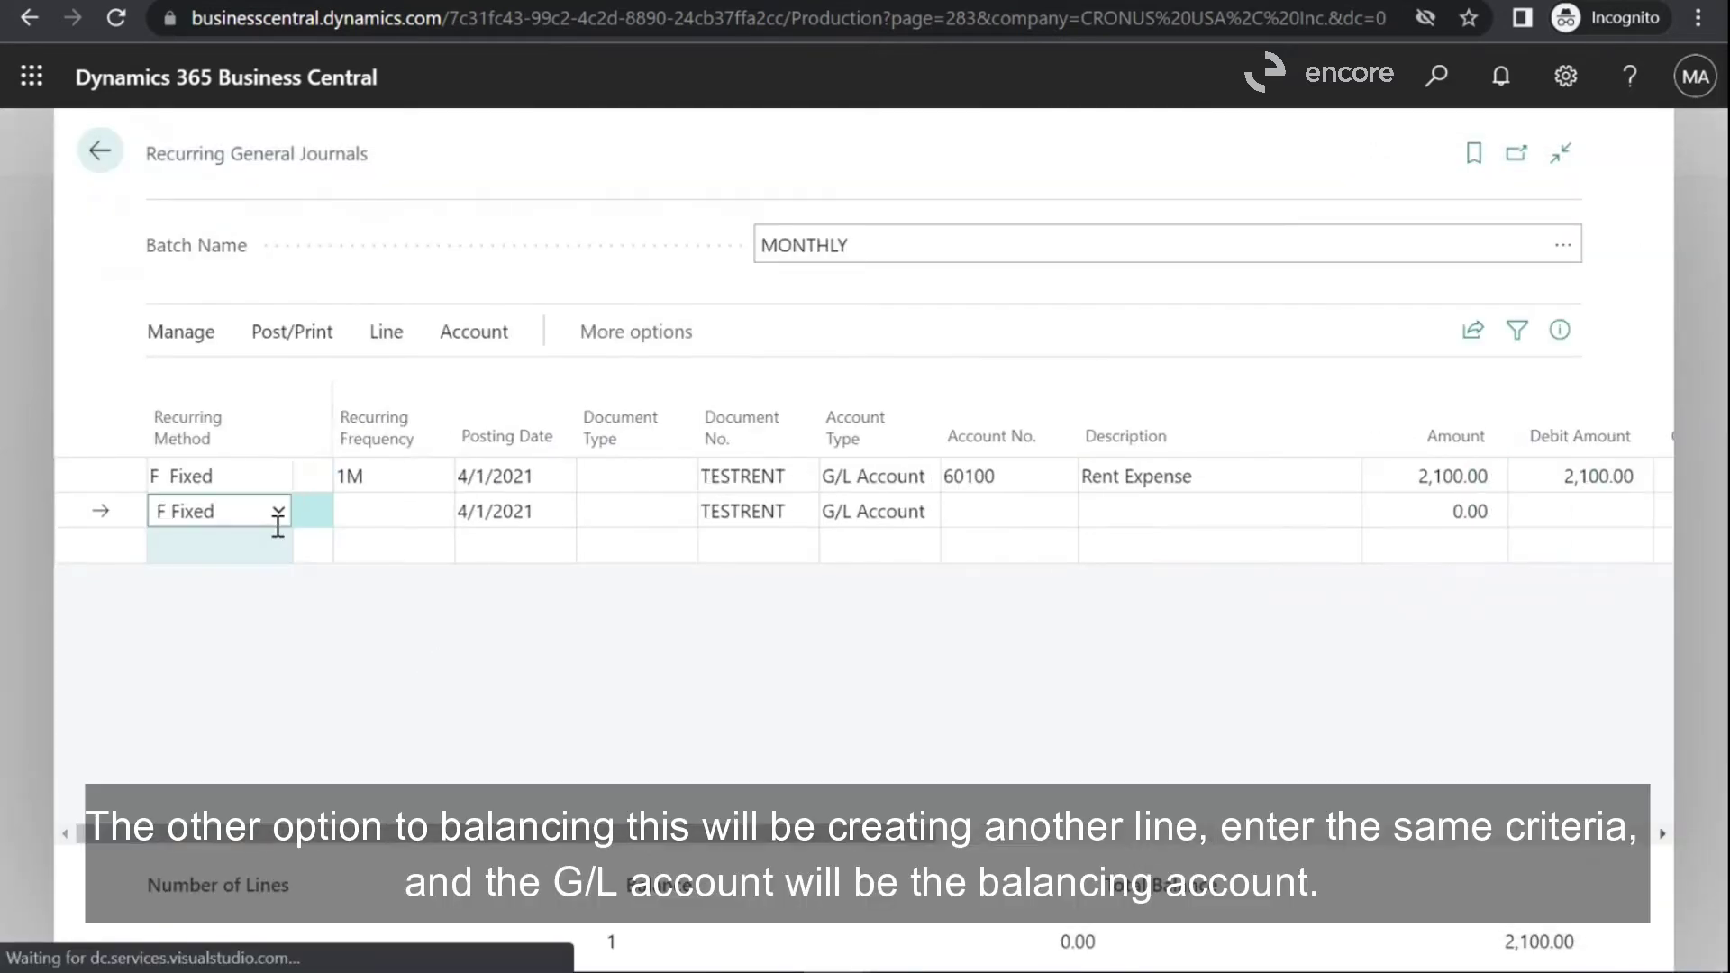
pyautogui.click(398, 514)
pyautogui.write('1M')
pyautogui.press('Tab')
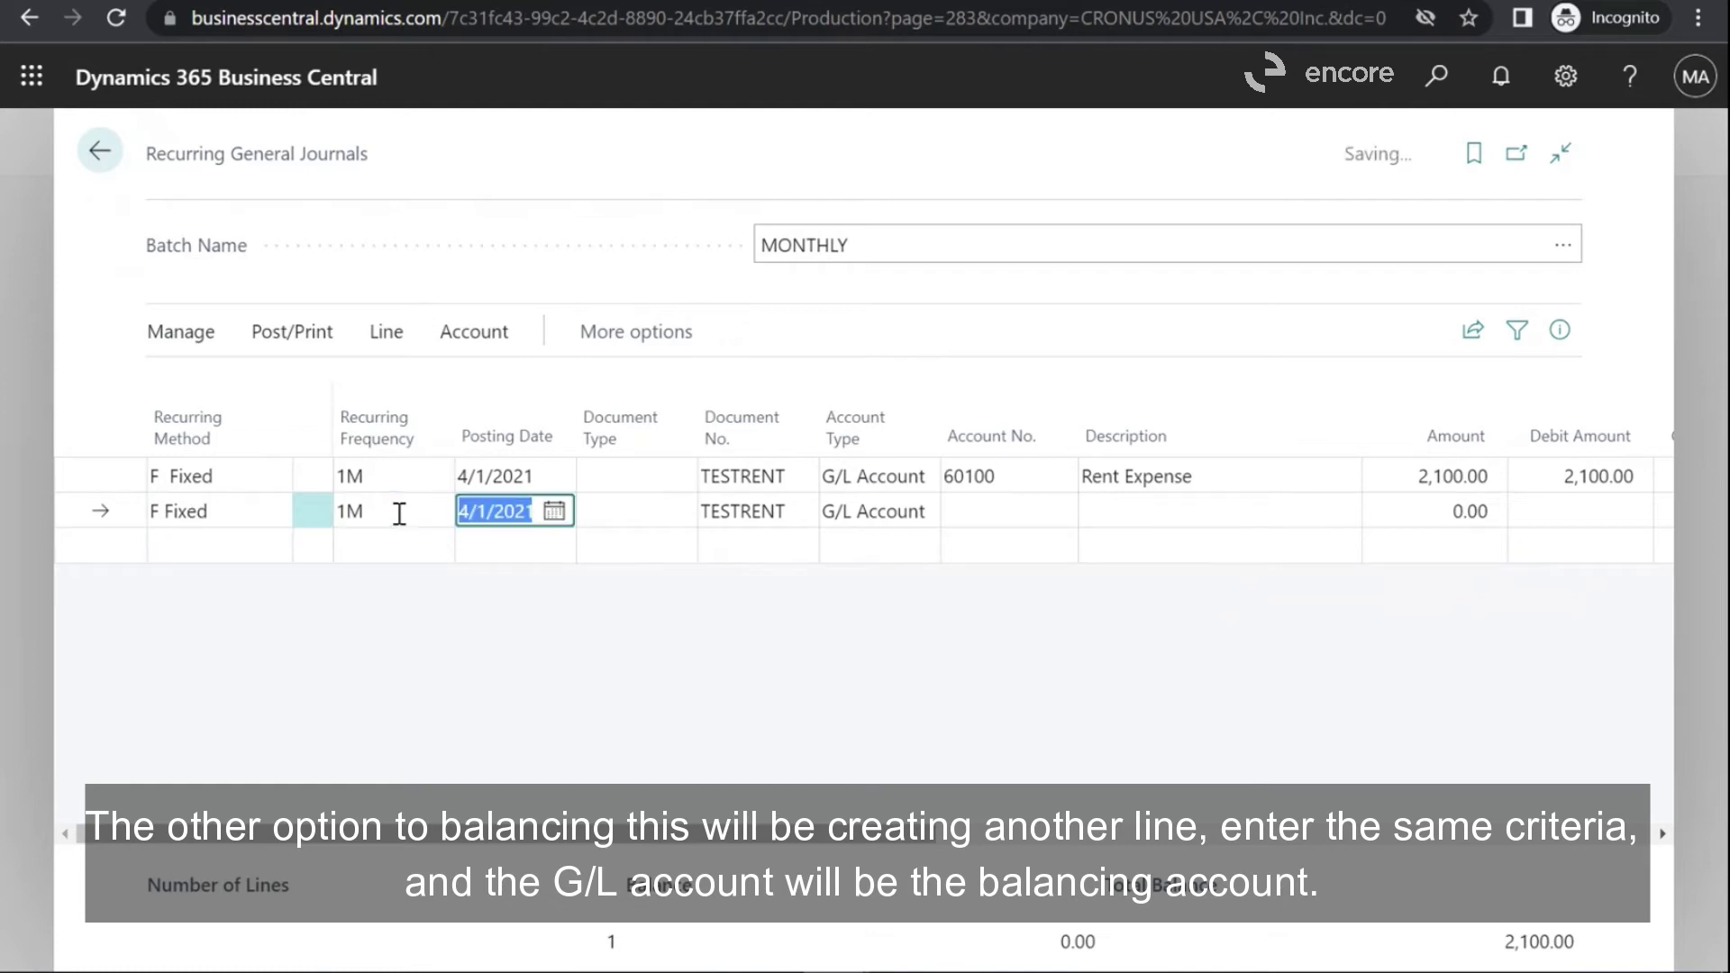
# - Assign account 10500 Prepaid Rent to the second journal line, keeping its default date, document number and account type
pyautogui.press('Tab')
pyautogui.press('Tab')
pyautogui.press('Tab')
pyautogui.press('Tab')
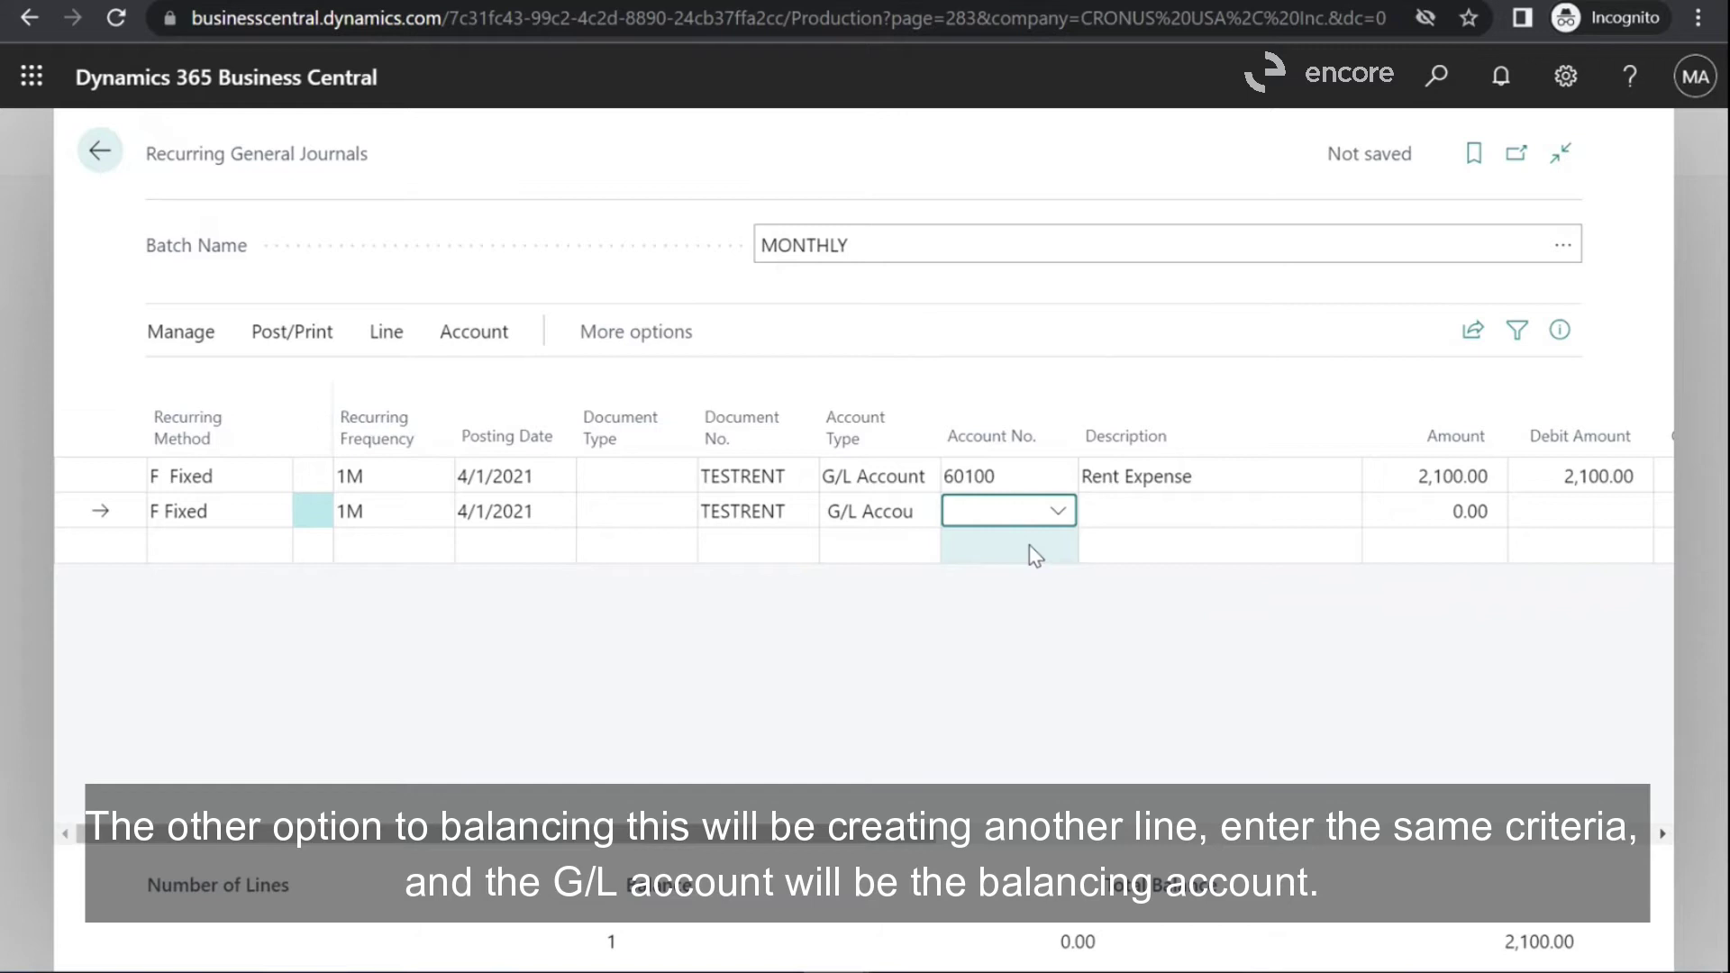
pyautogui.write('10500')
pyautogui.press('Tab')
pyautogui.press('Tab')
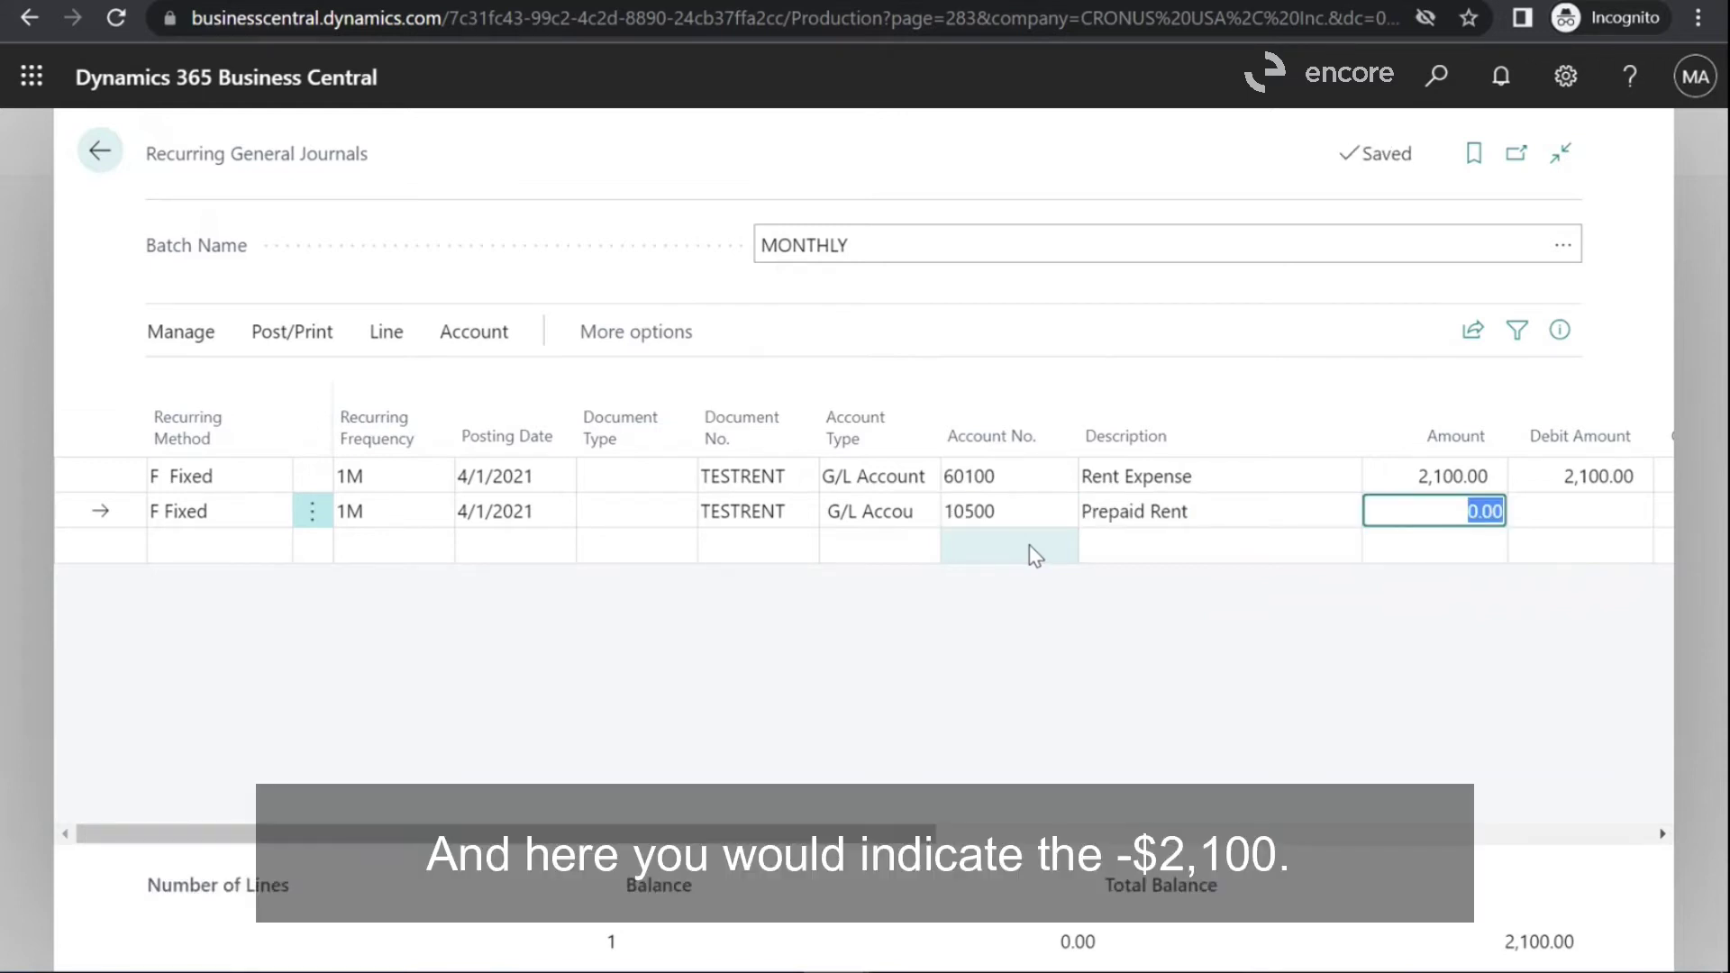
# - Set the Prepaid Rent line's amount to -2,100.00 to balance the entry
pyautogui.write('-')
pyautogui.write('1')
pyautogui.press('BackSpace')
pyautogui.write('2100')
pyautogui.click(1001, 547)
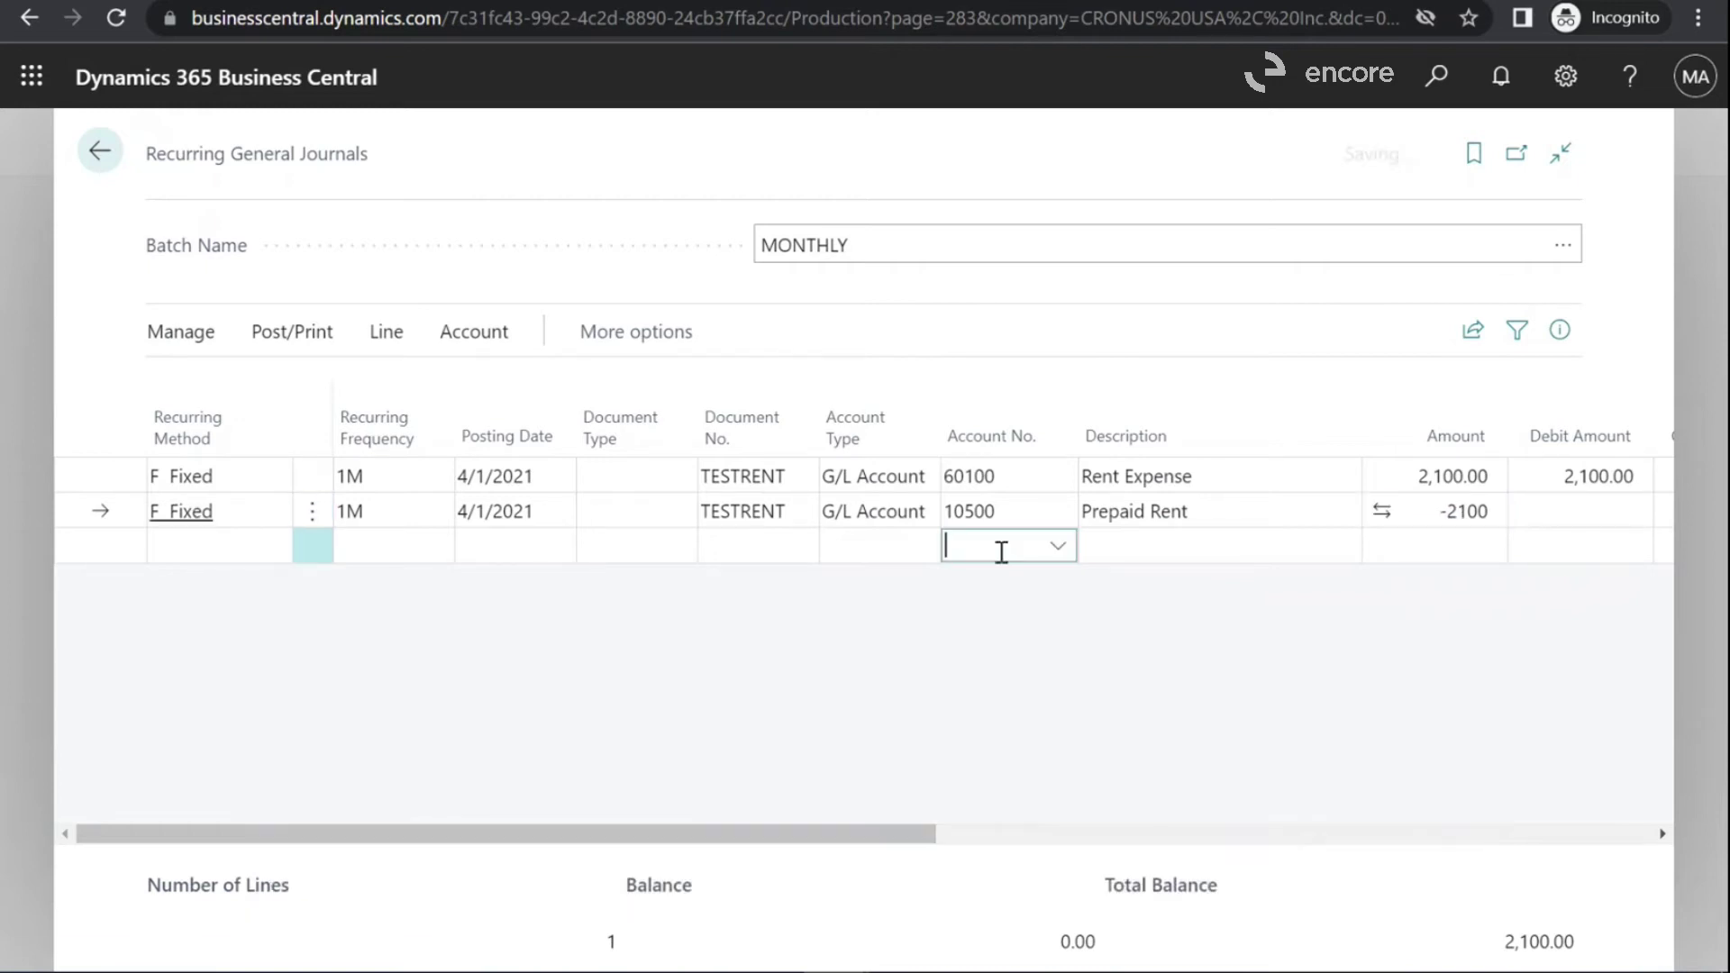
# - Preview the posting of the two TESTRENT journal lines in the MONTHLY batch
pyautogui.click(599, 657)
pyautogui.click(743, 511)
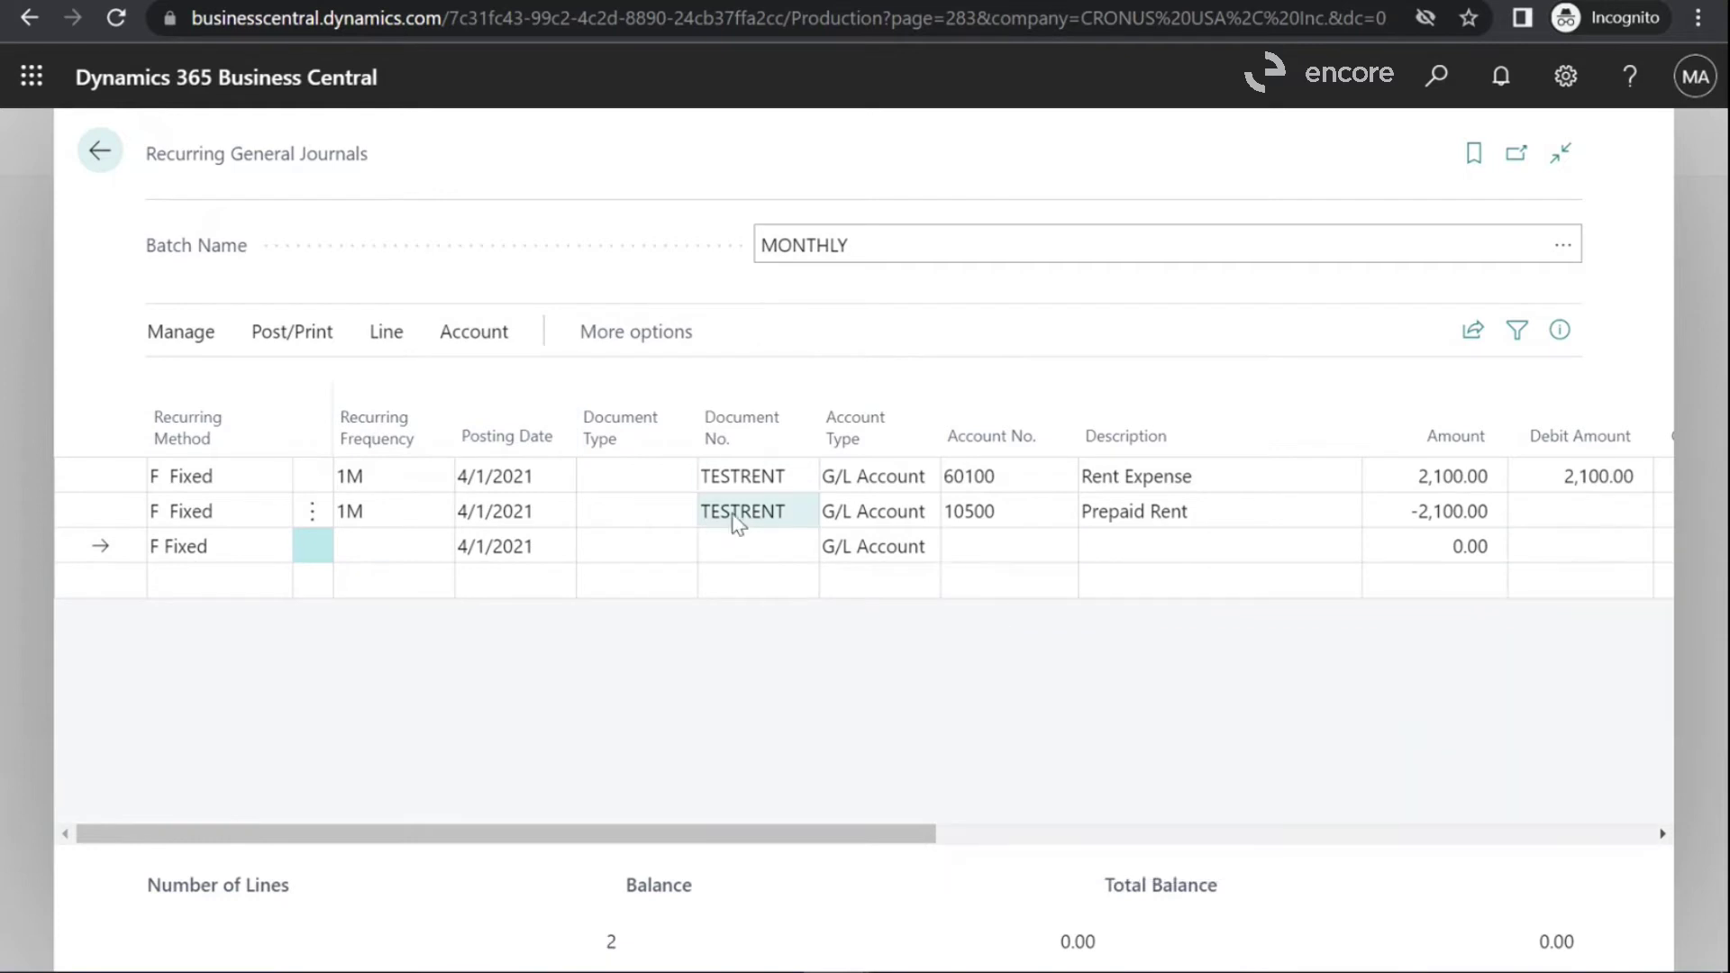
pyautogui.click(332, 336)
pyautogui.click(525, 387)
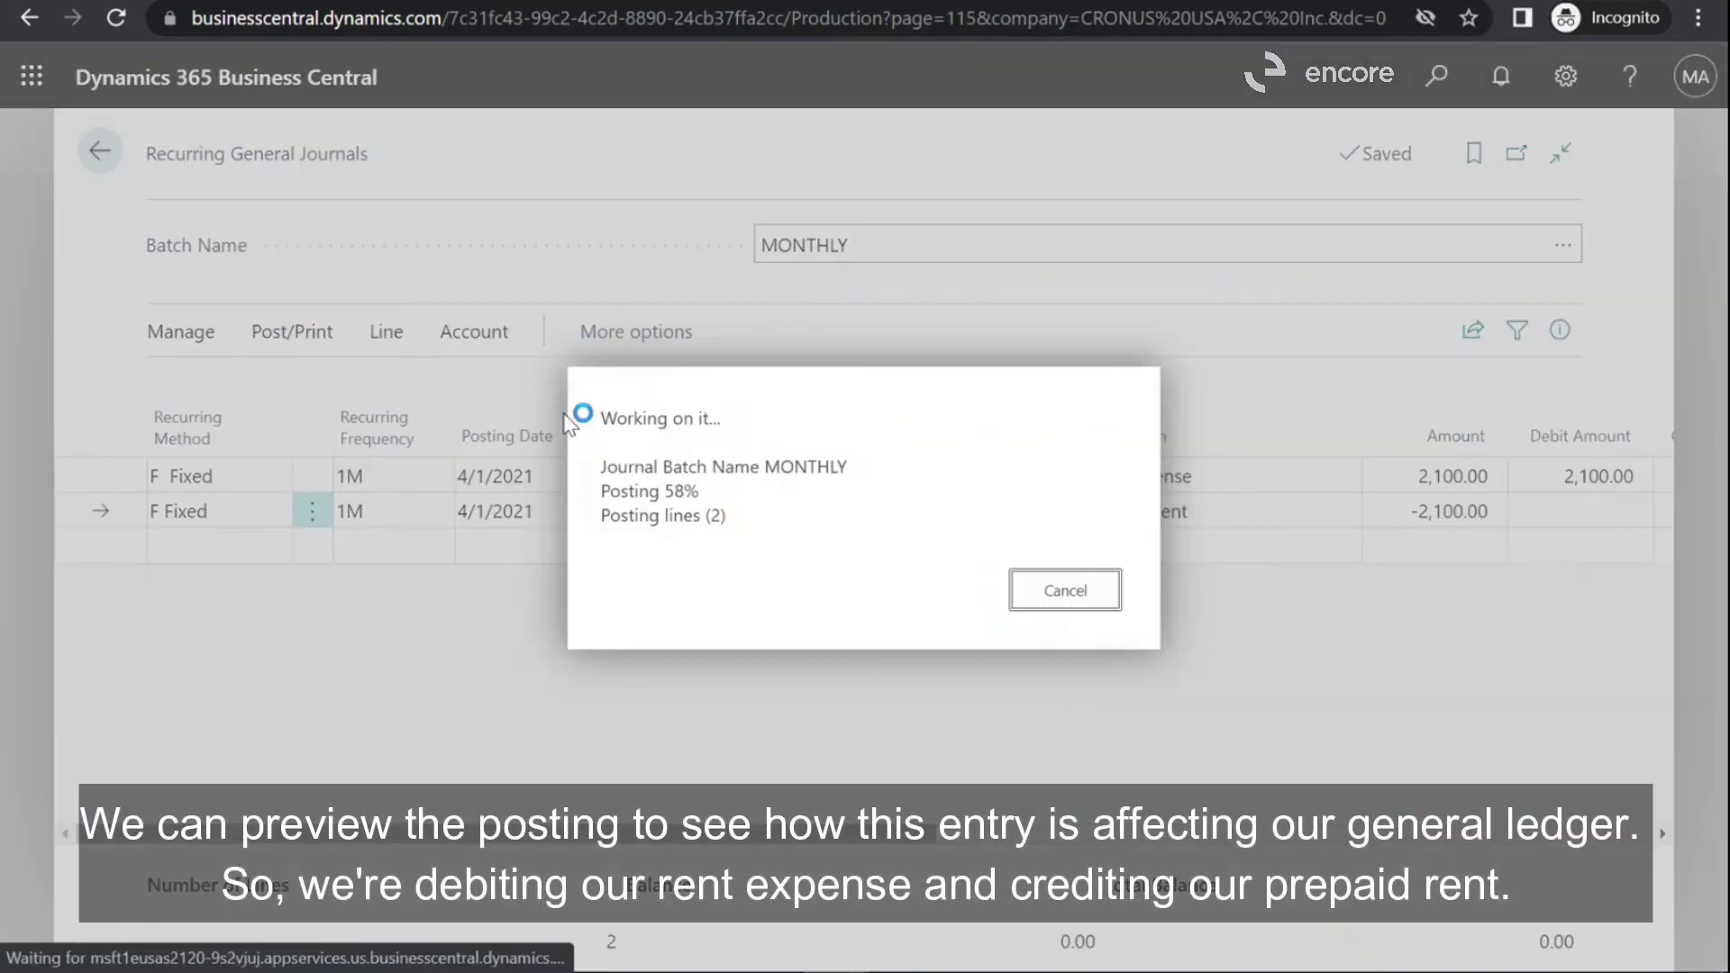
# - Examine the previewed G/L entries for the rent expense and prepaid rent lines and return to the recurring journal
pyautogui.click(1403, 346)
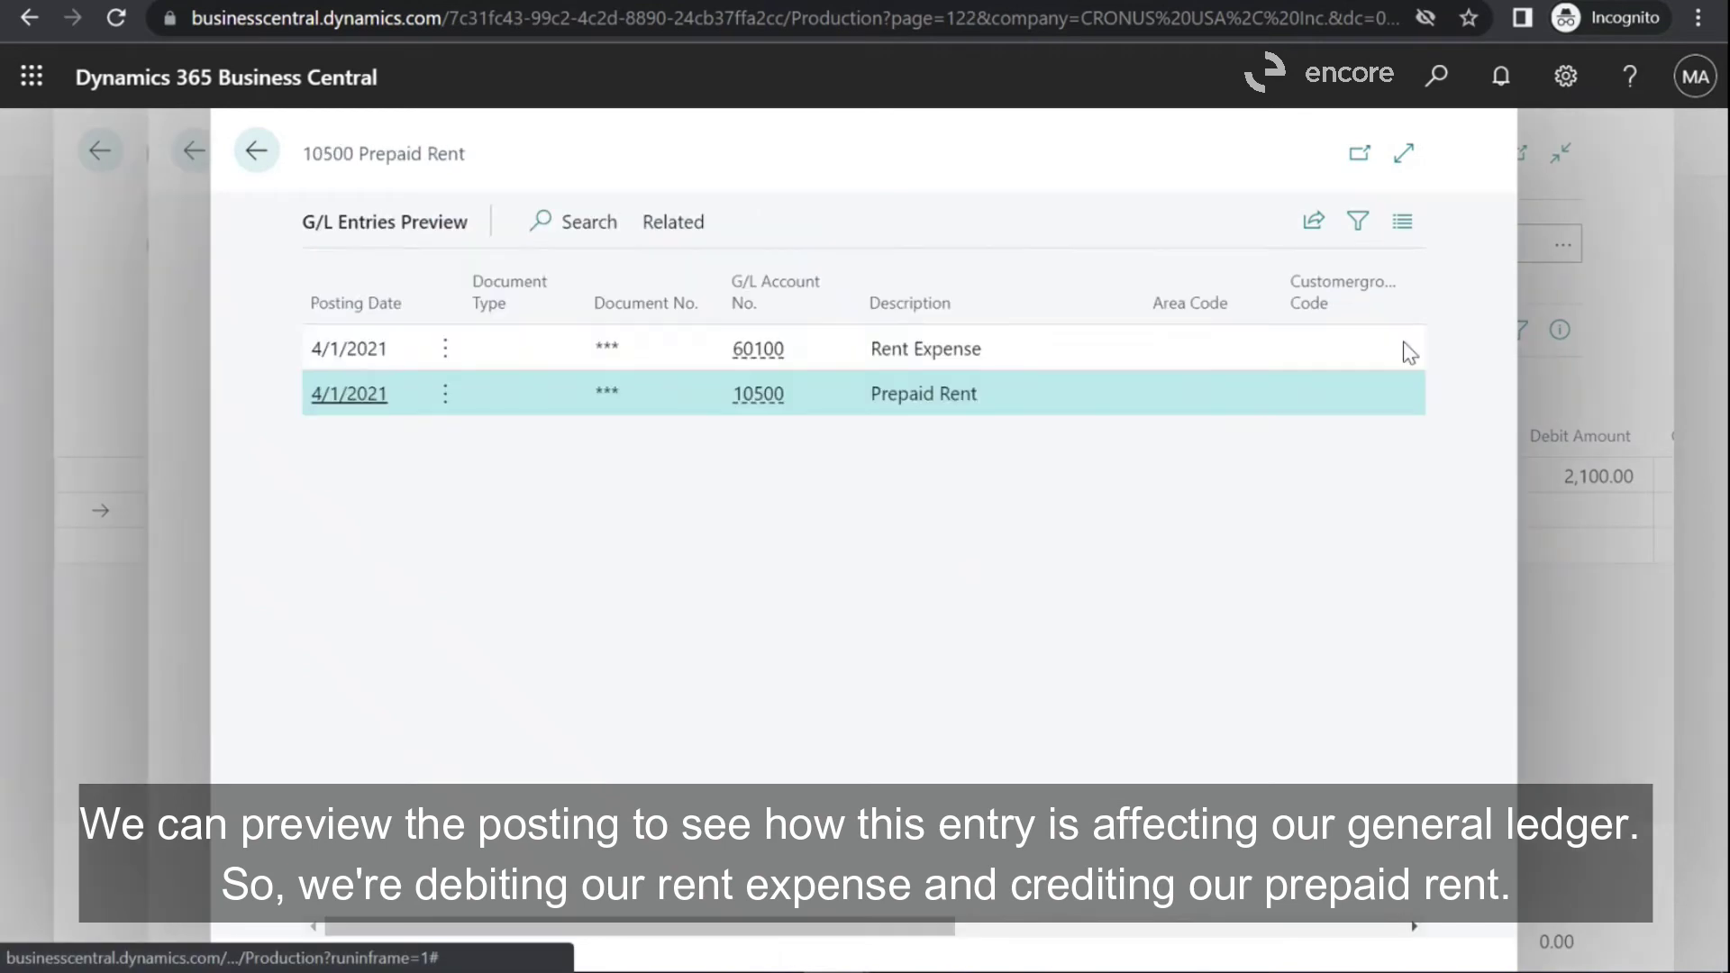
pyautogui.moveTo(744, 934); pyautogui.dragTo(776, 906)
pyautogui.click(259, 153)
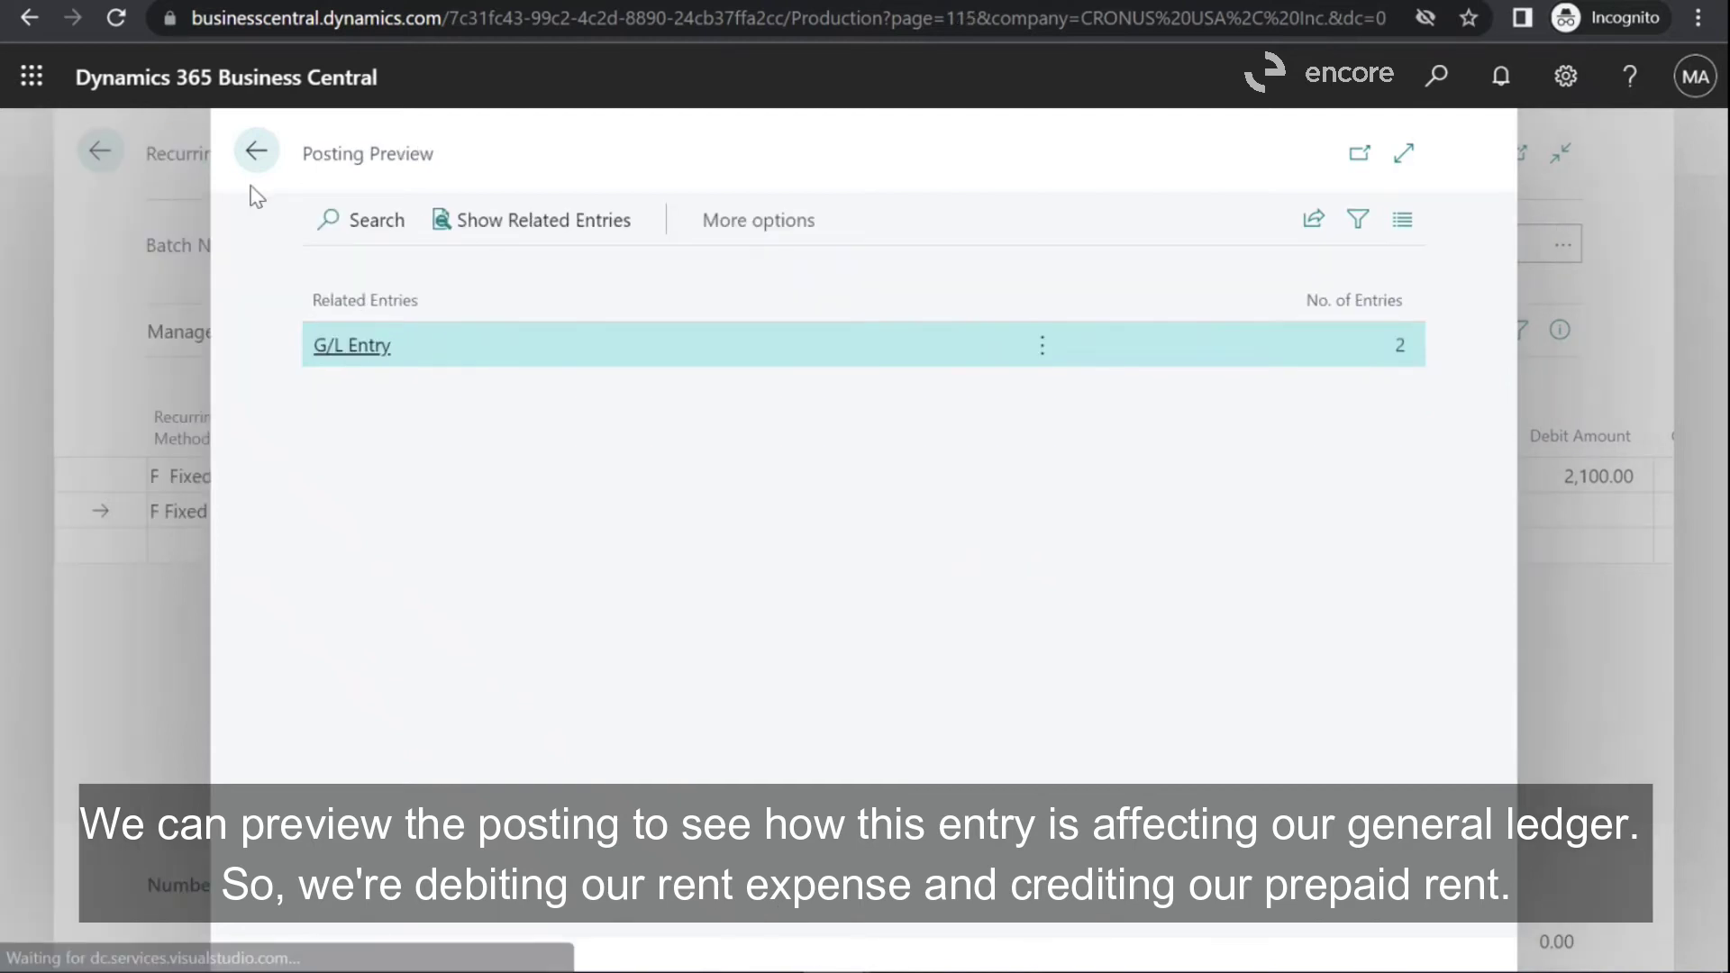
pyautogui.click(259, 153)
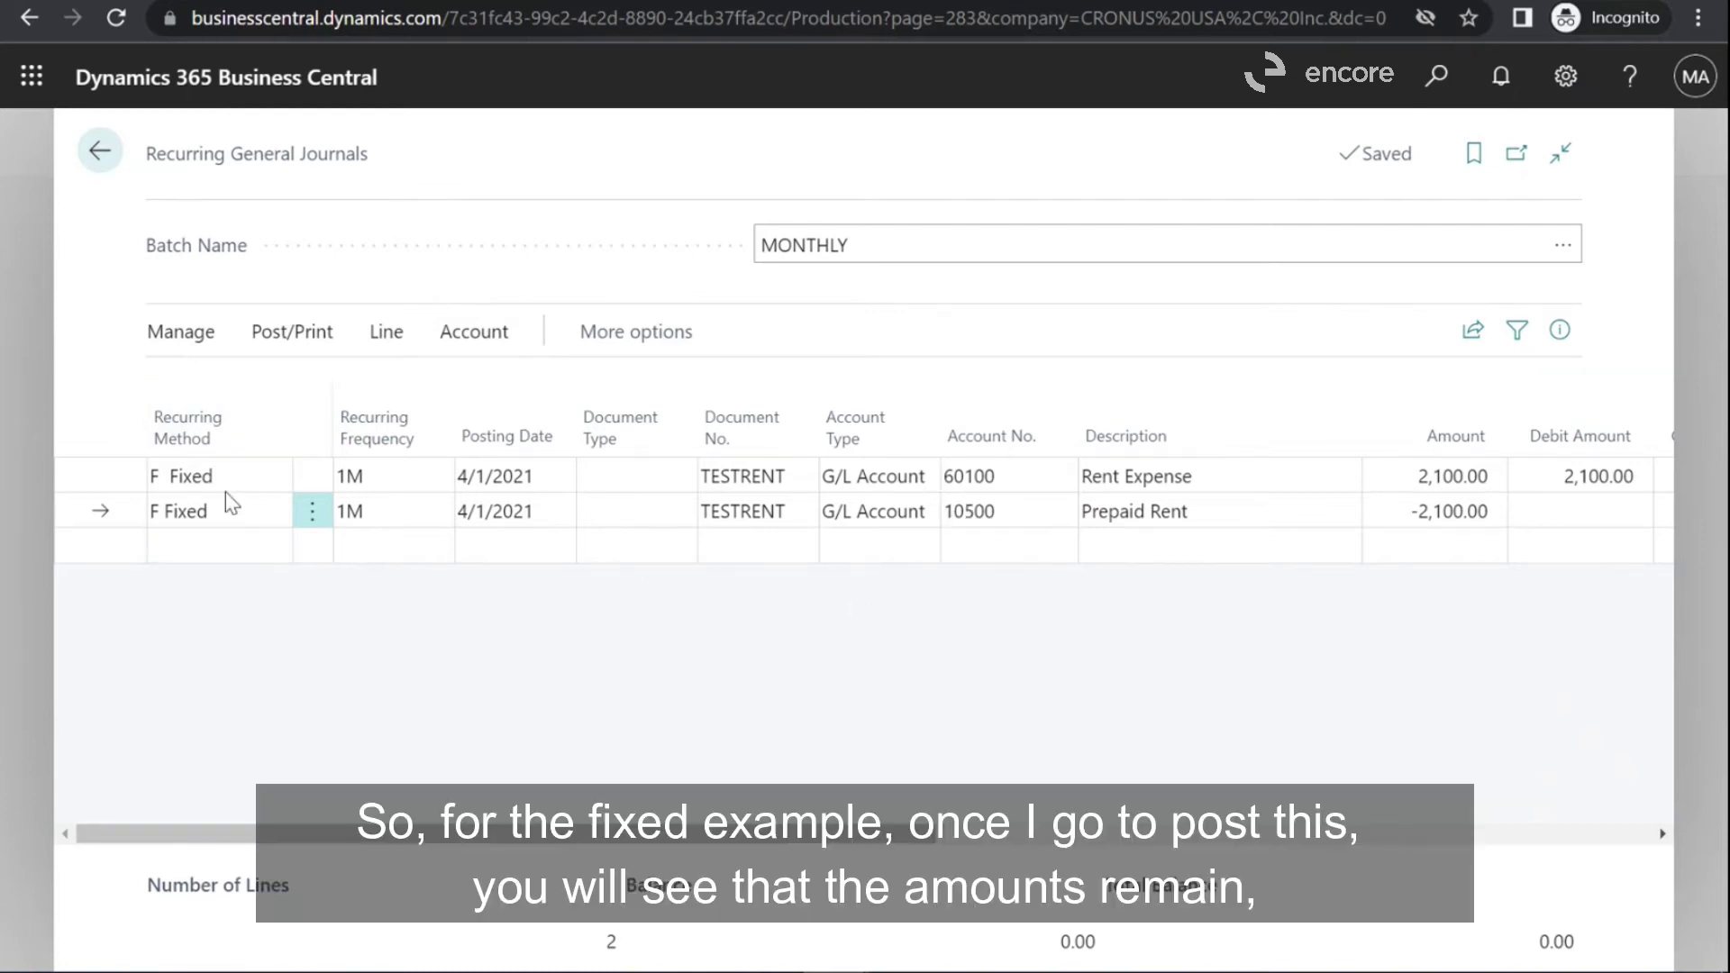
# - Post the two TESTRENT journal lines in the MONTHLY batch and acknowledge the posting
pyautogui.click(290, 332)
pyautogui.click(232, 405)
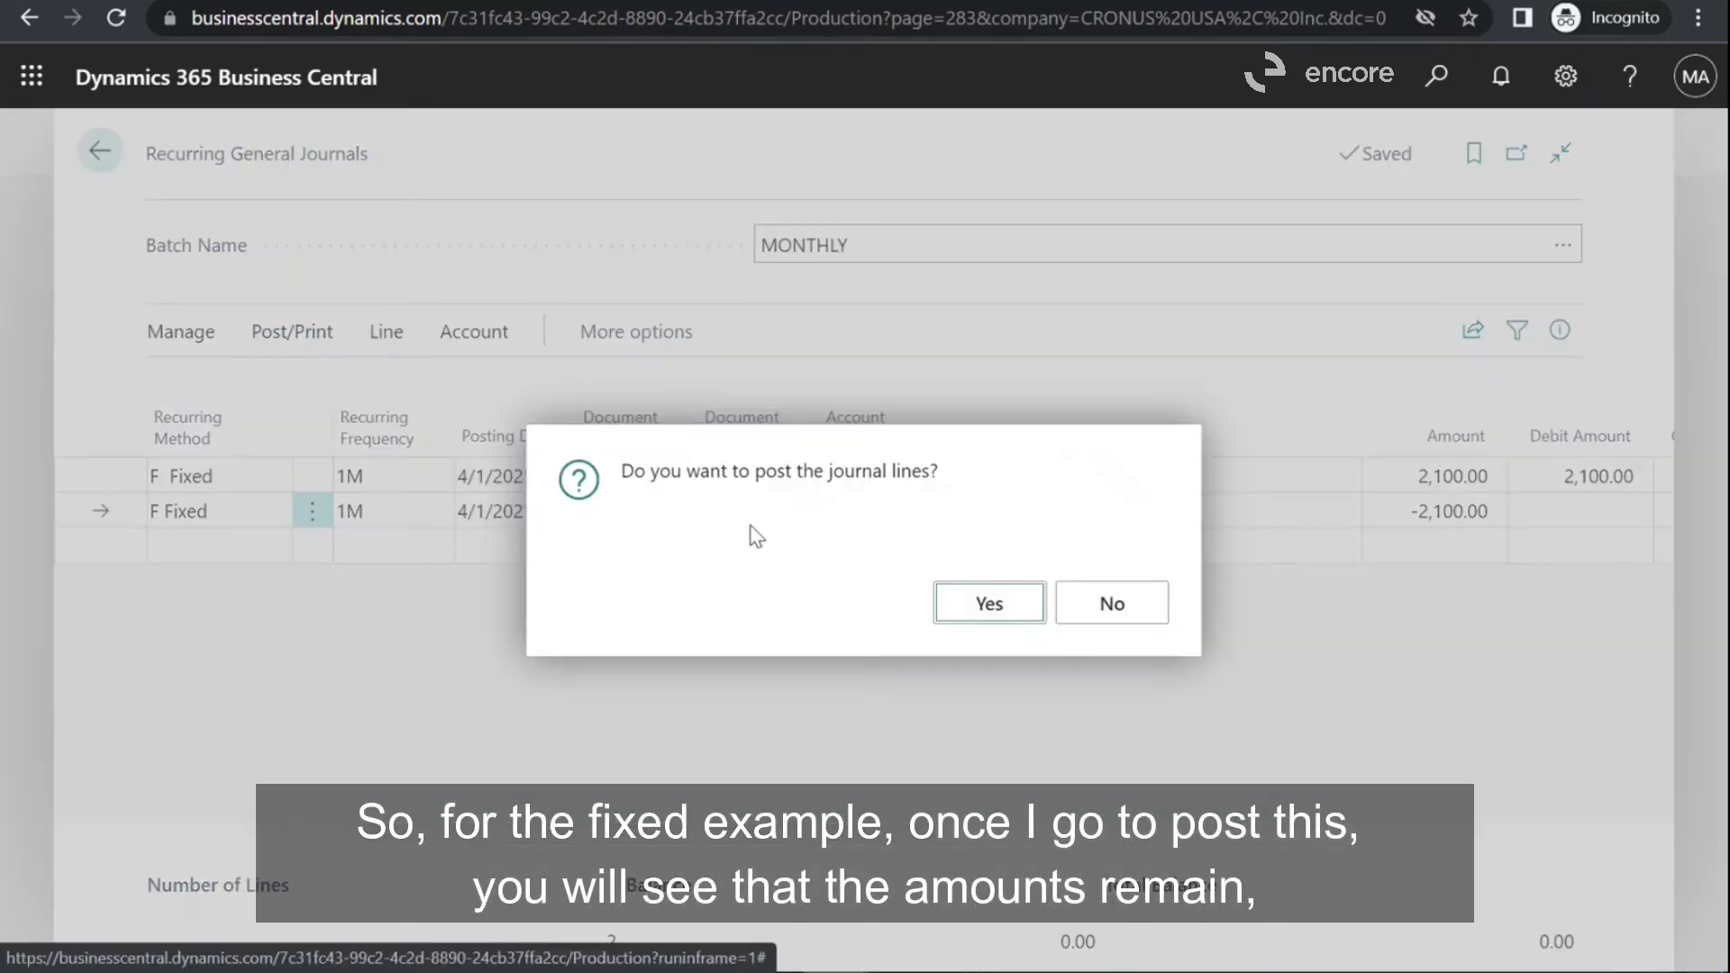
pyautogui.click(994, 607)
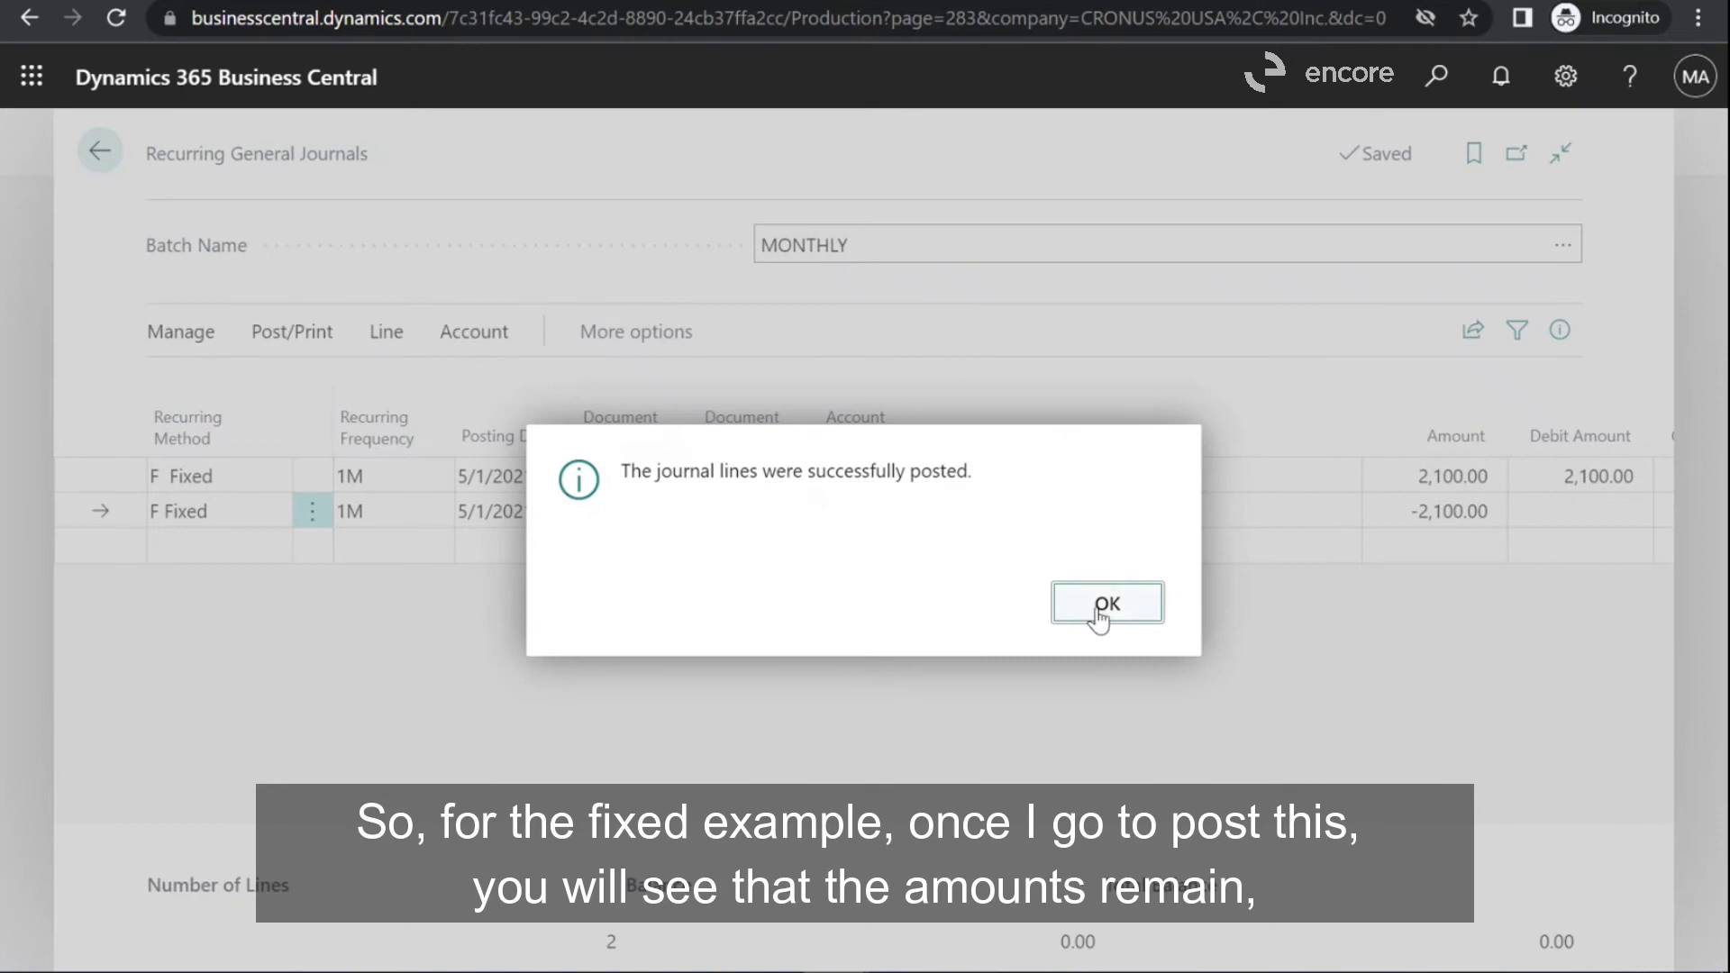
pyautogui.click(1105, 605)
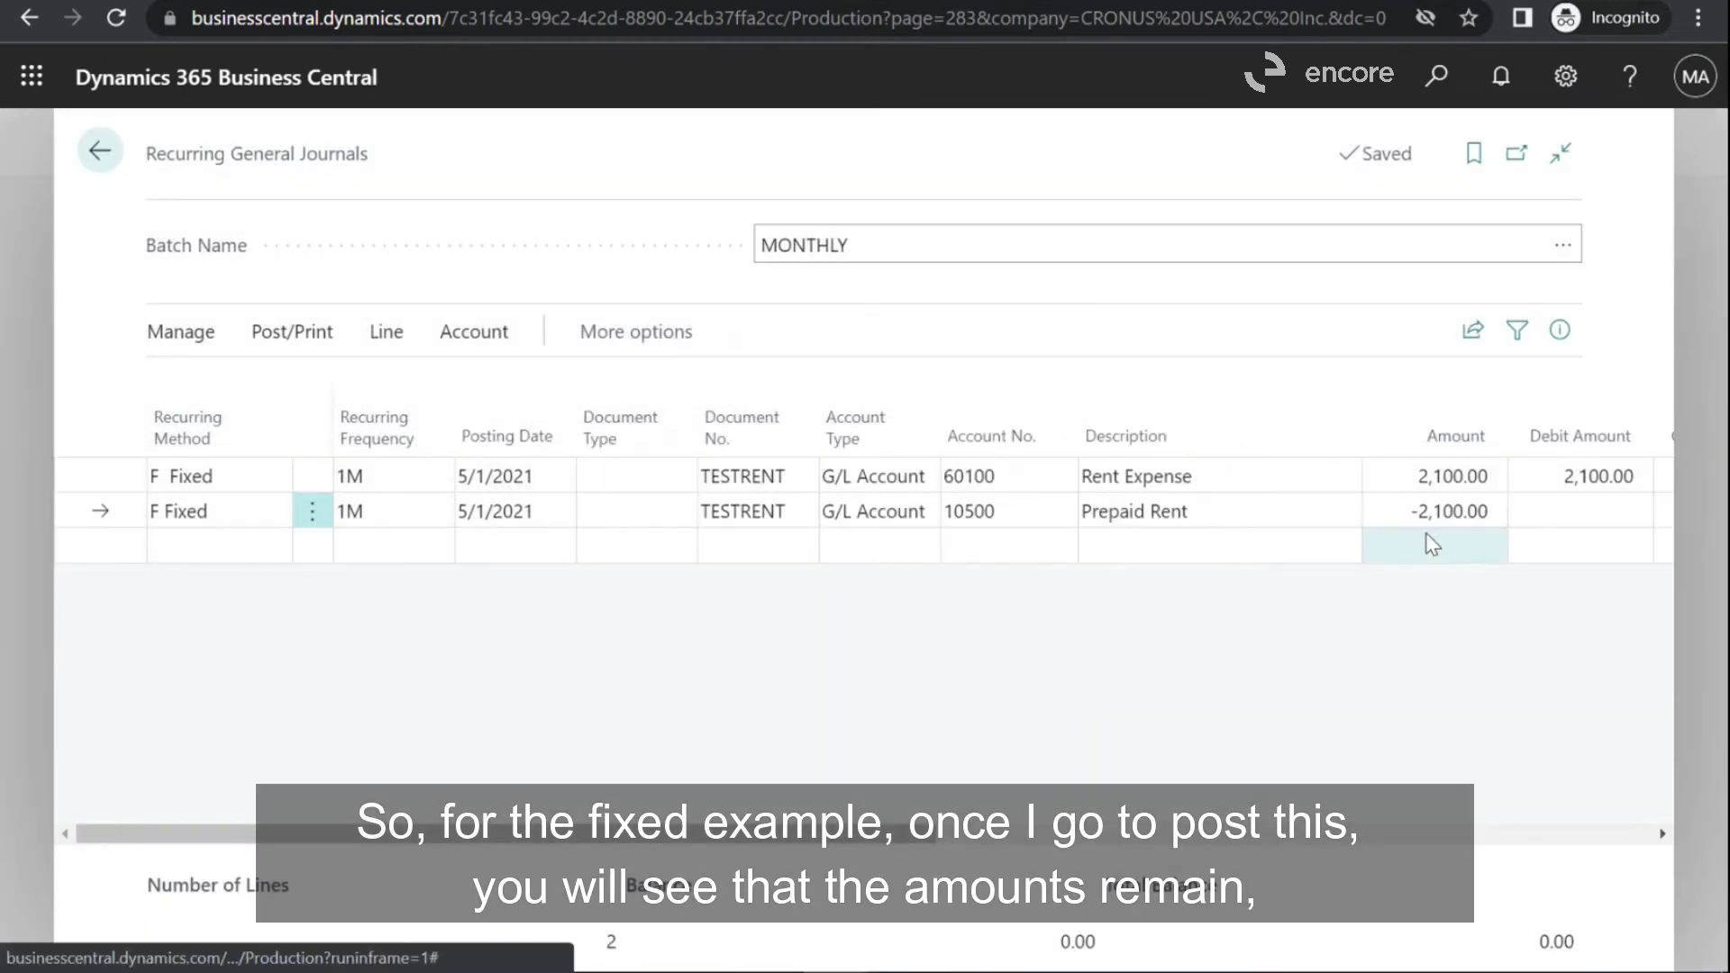
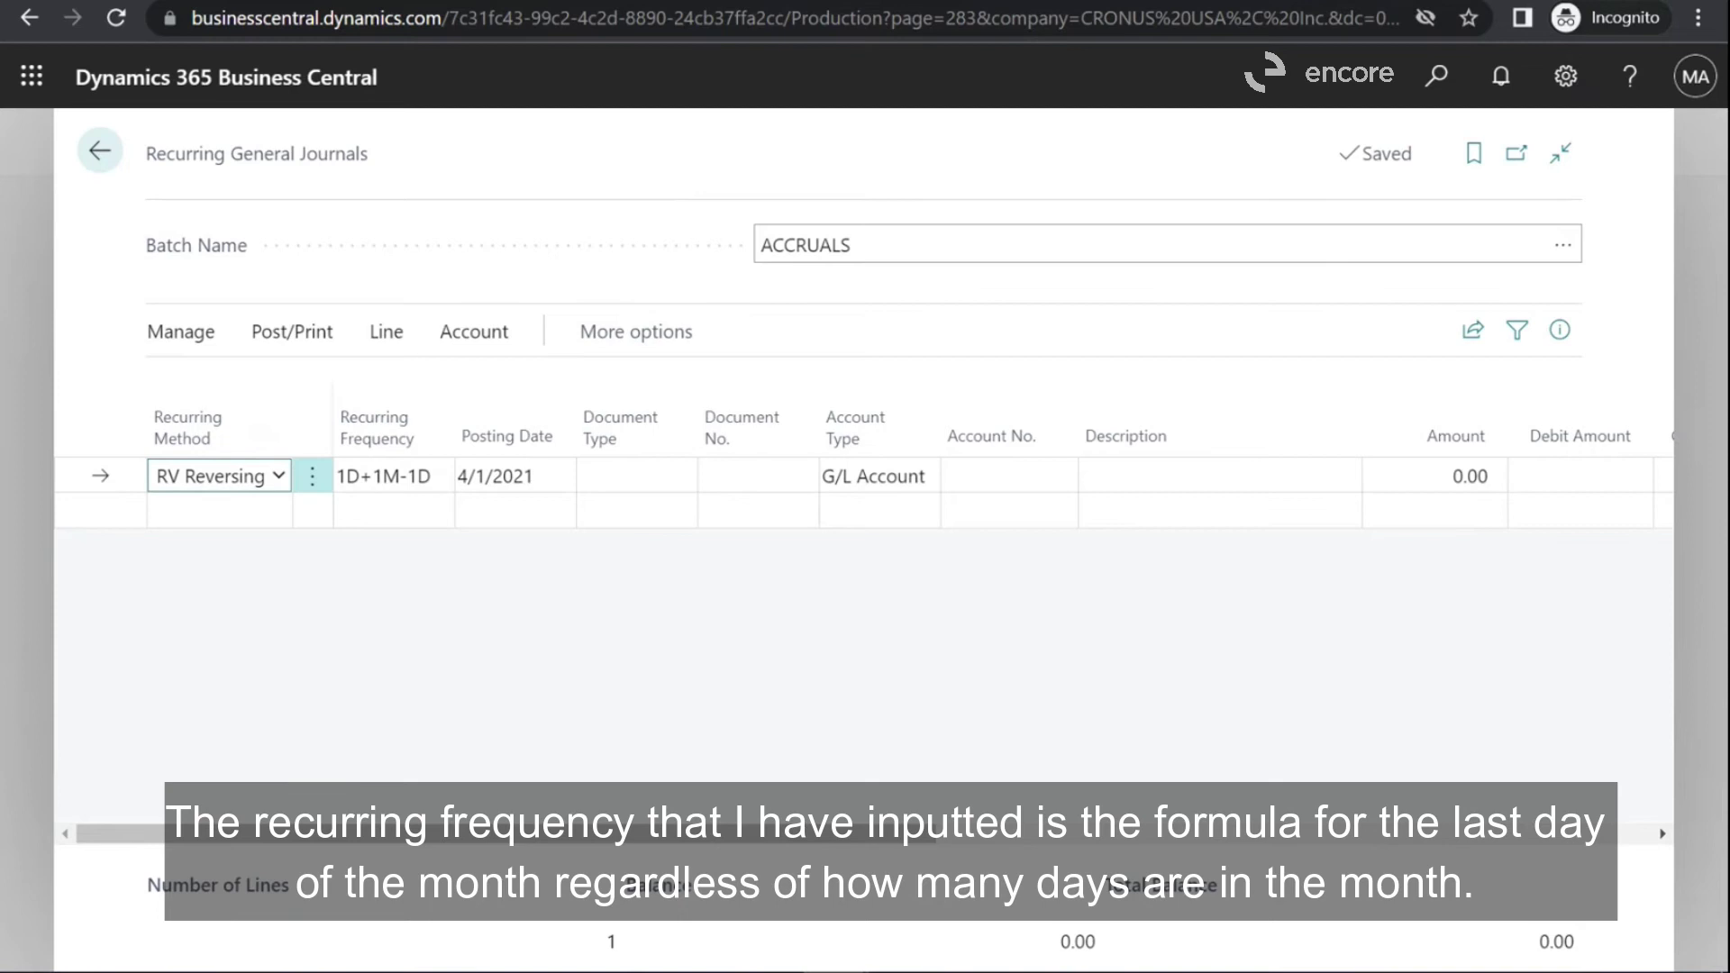
# - Set the posting date of the ACCRUALS reversing line to 4/30/2021 and its document number to SALARYTEST
pyautogui.click(524, 482)
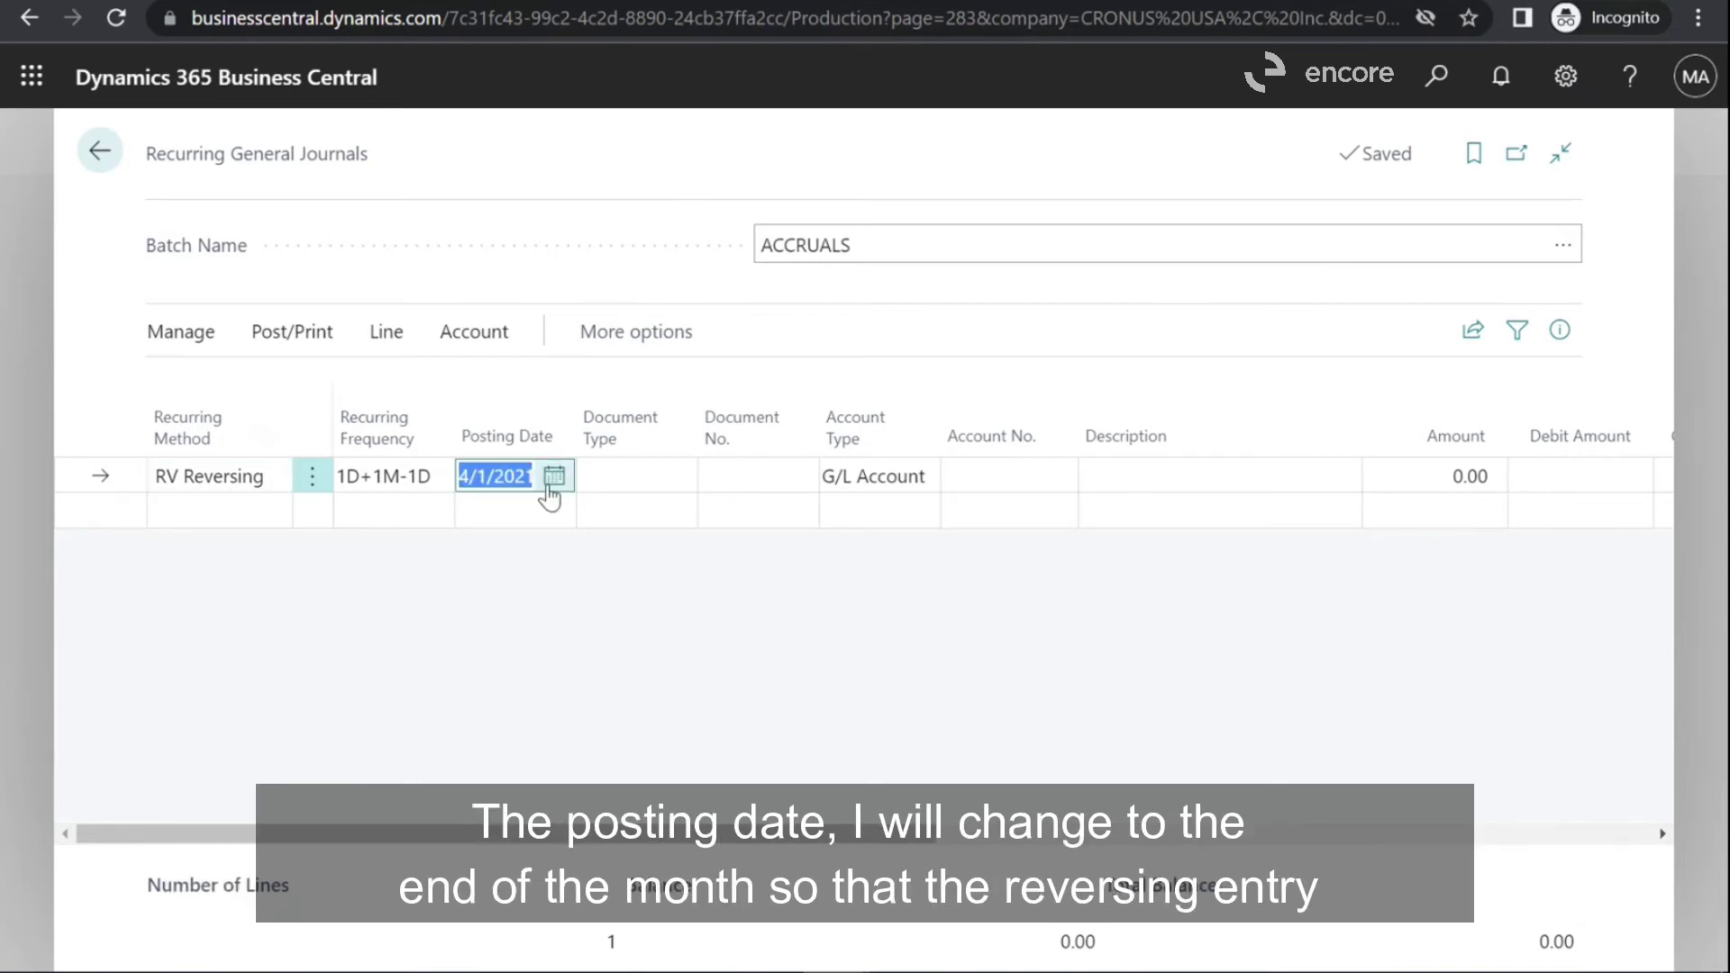
pyautogui.click(552, 477)
pyautogui.click(703, 698)
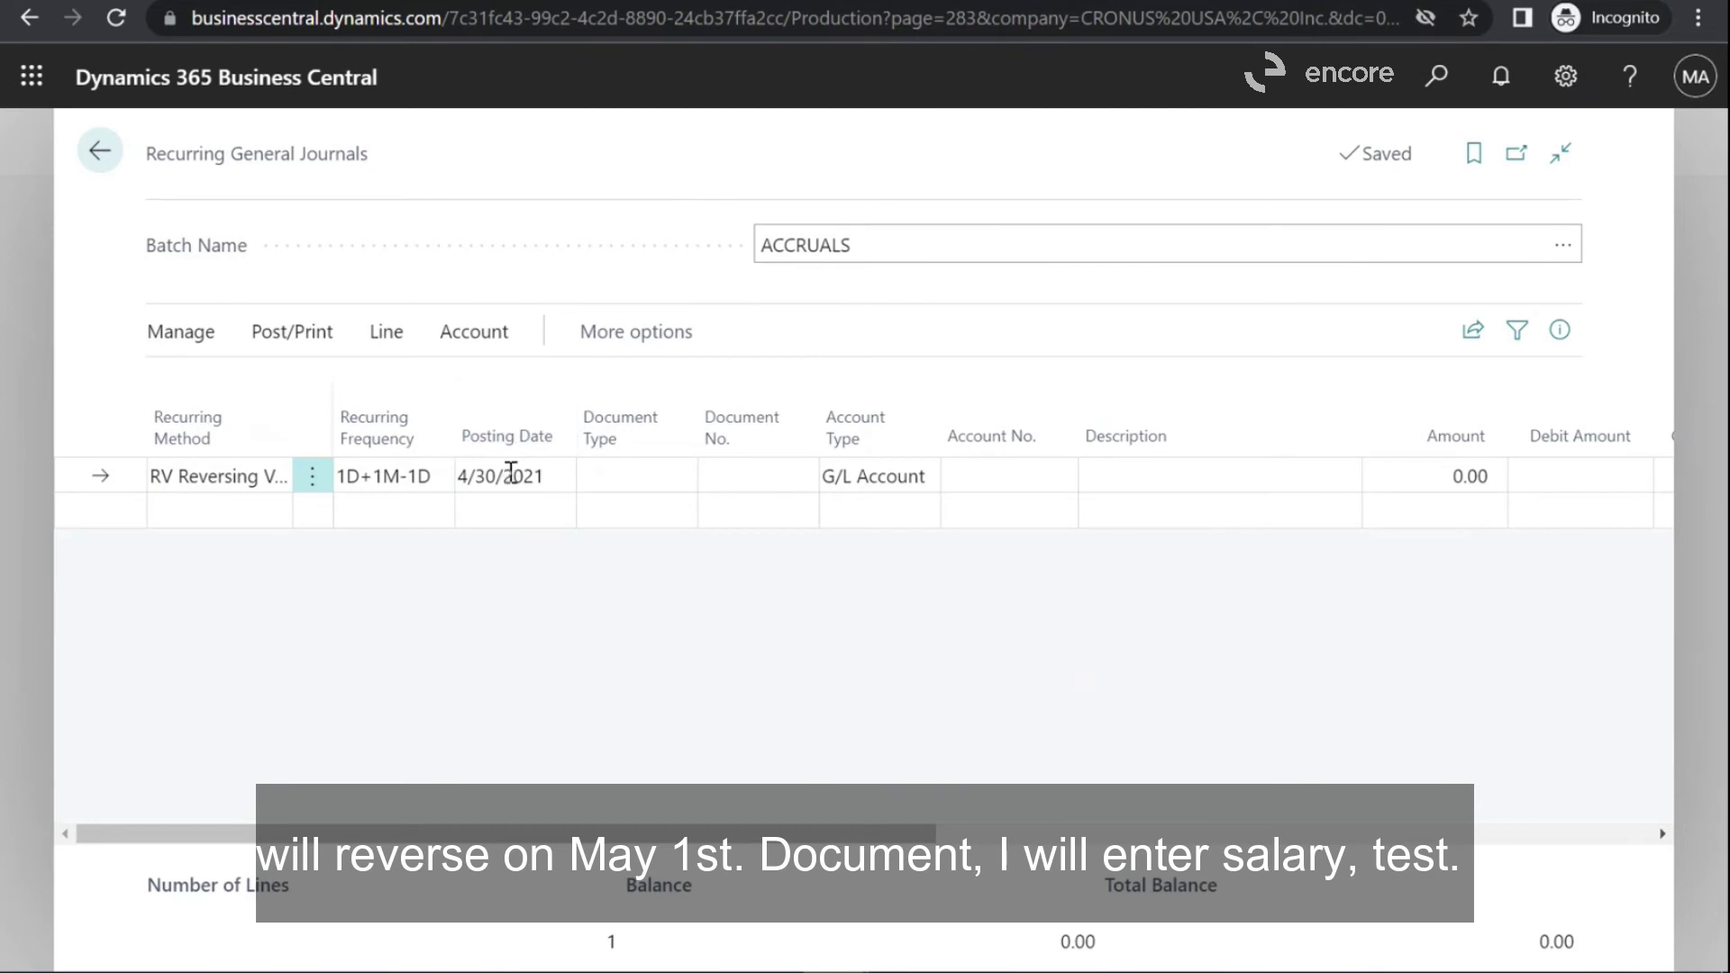
pyautogui.click(748, 476)
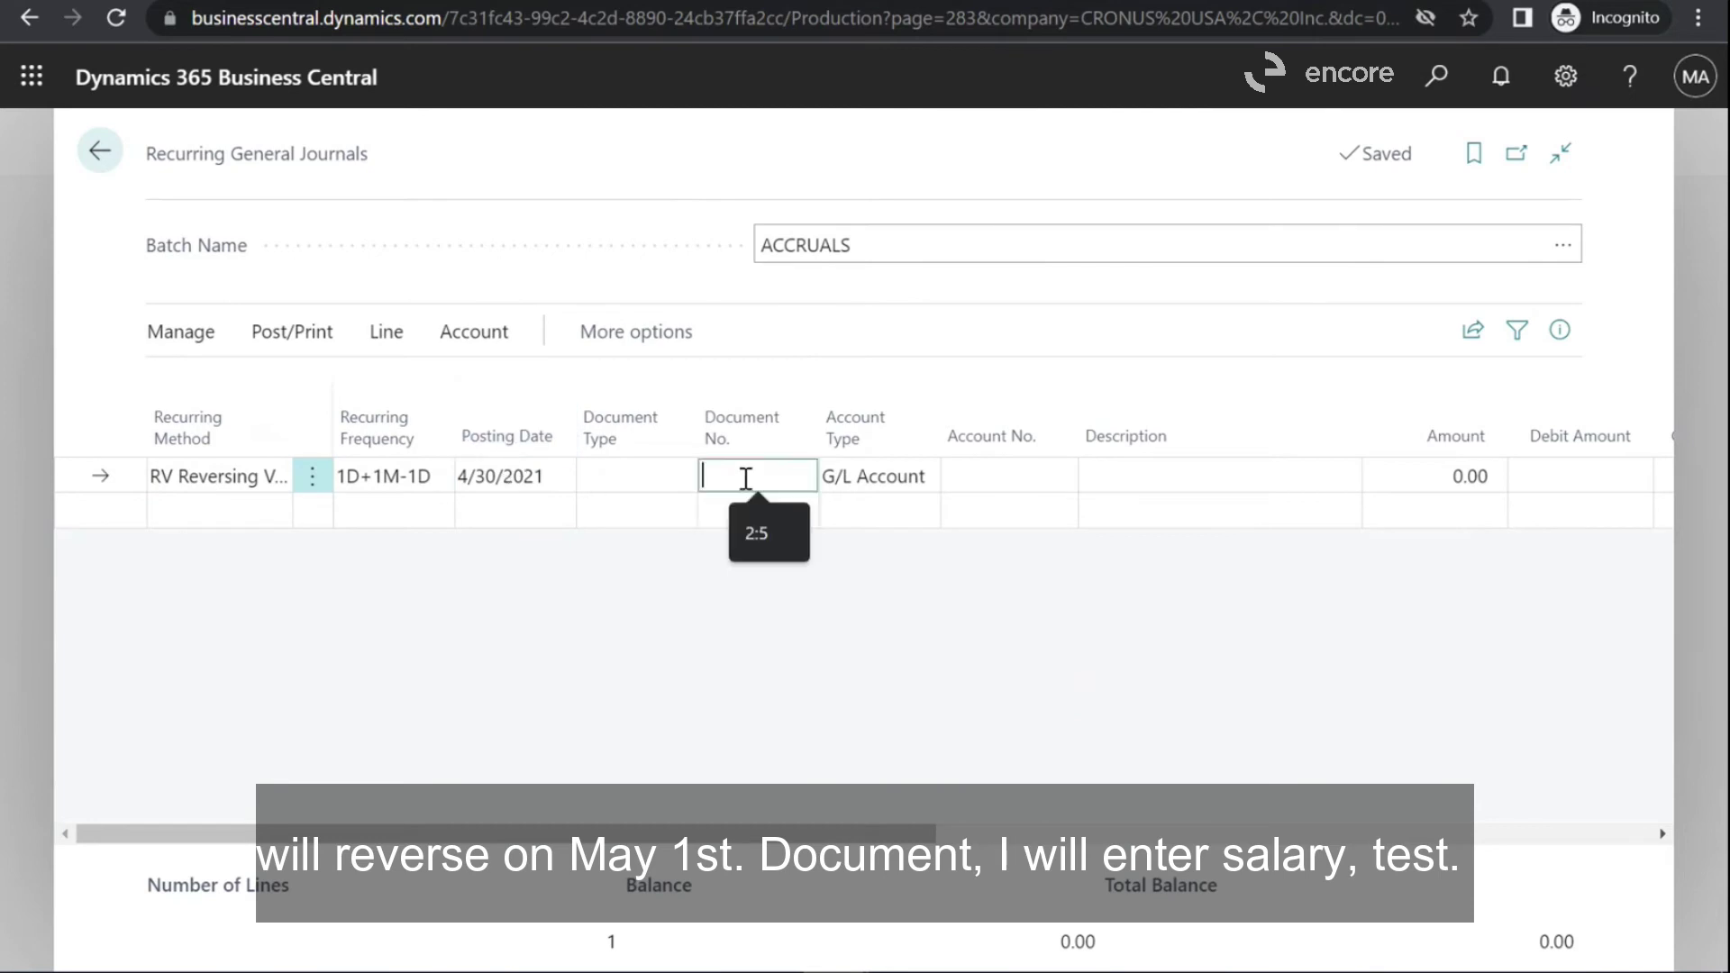
pyautogui.write('sala')
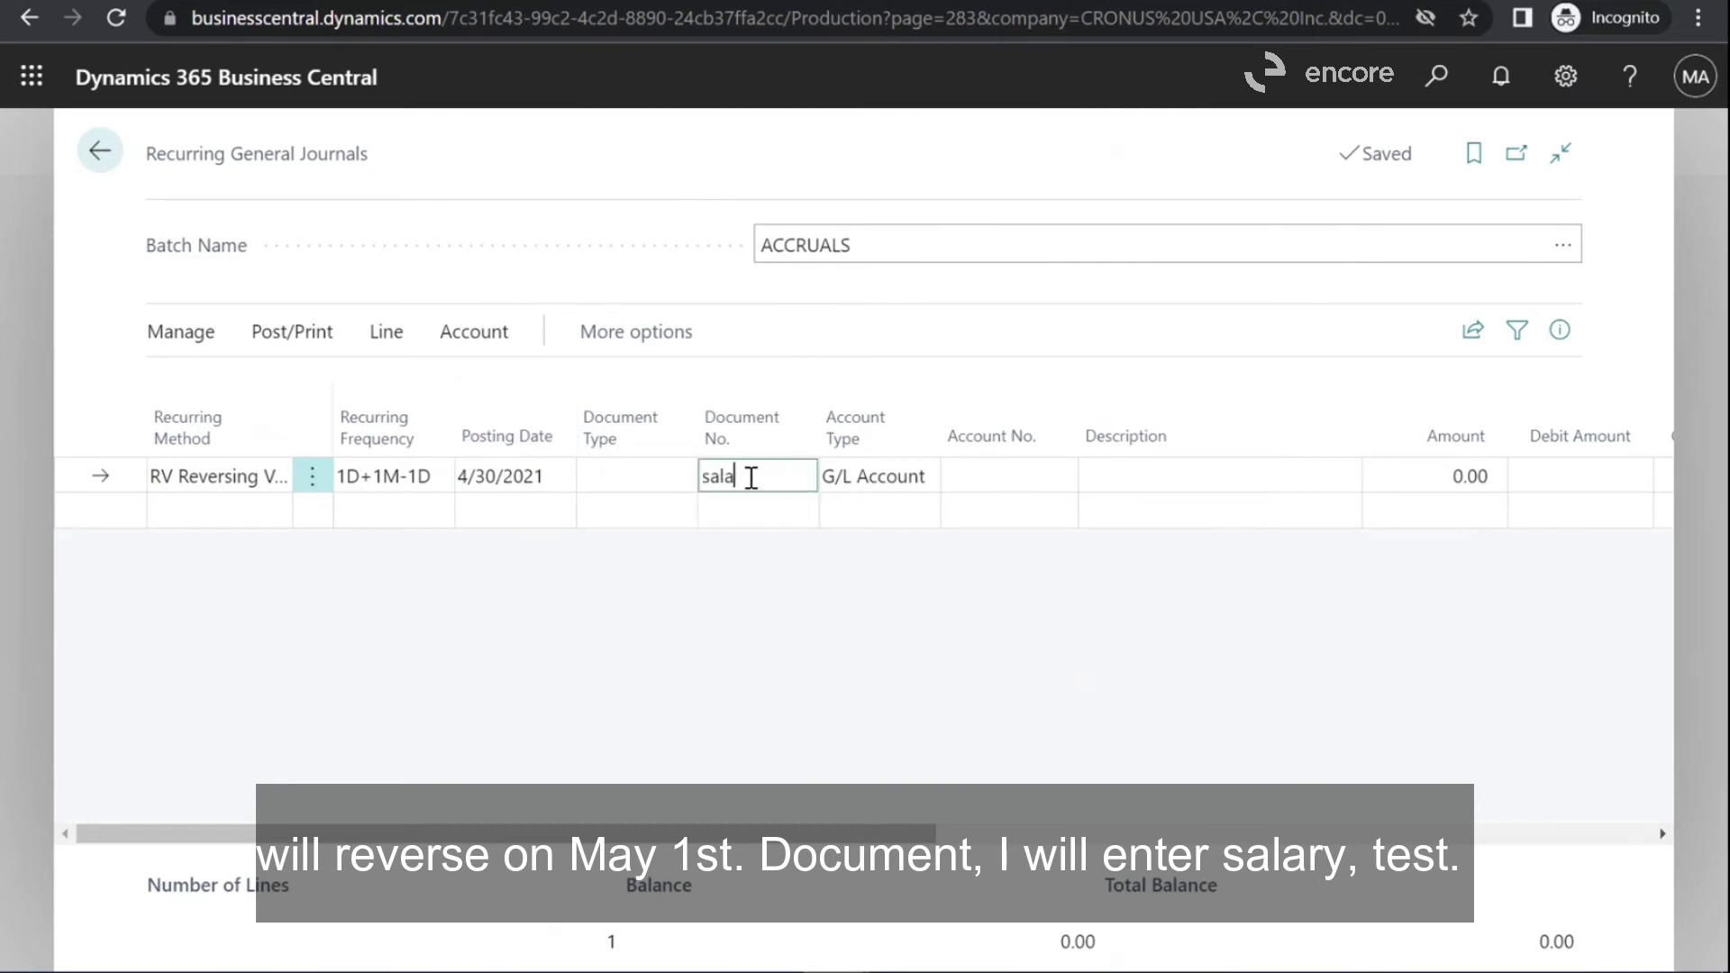
pyautogui.write('rytest')
pyautogui.press('Tab')
pyautogui.press('Tab')
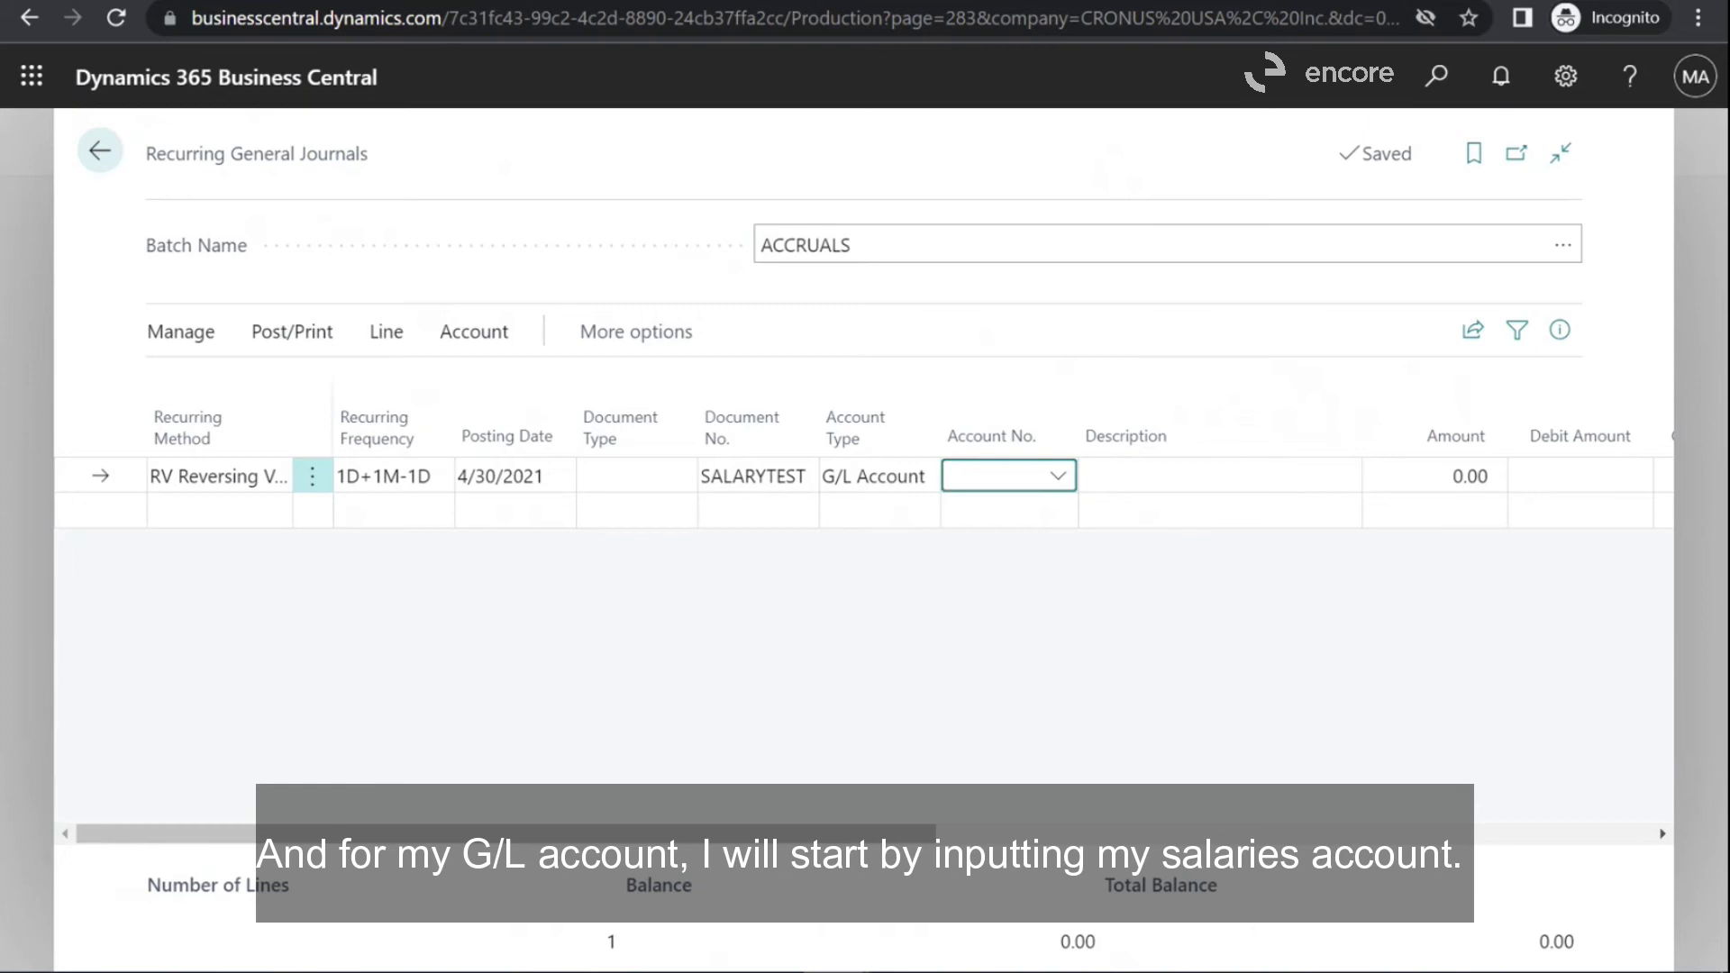
# - Assign account 60700 Salaries Expense to the SALARYTEST line with an amount of 1,200.00
pyautogui.write('60700')
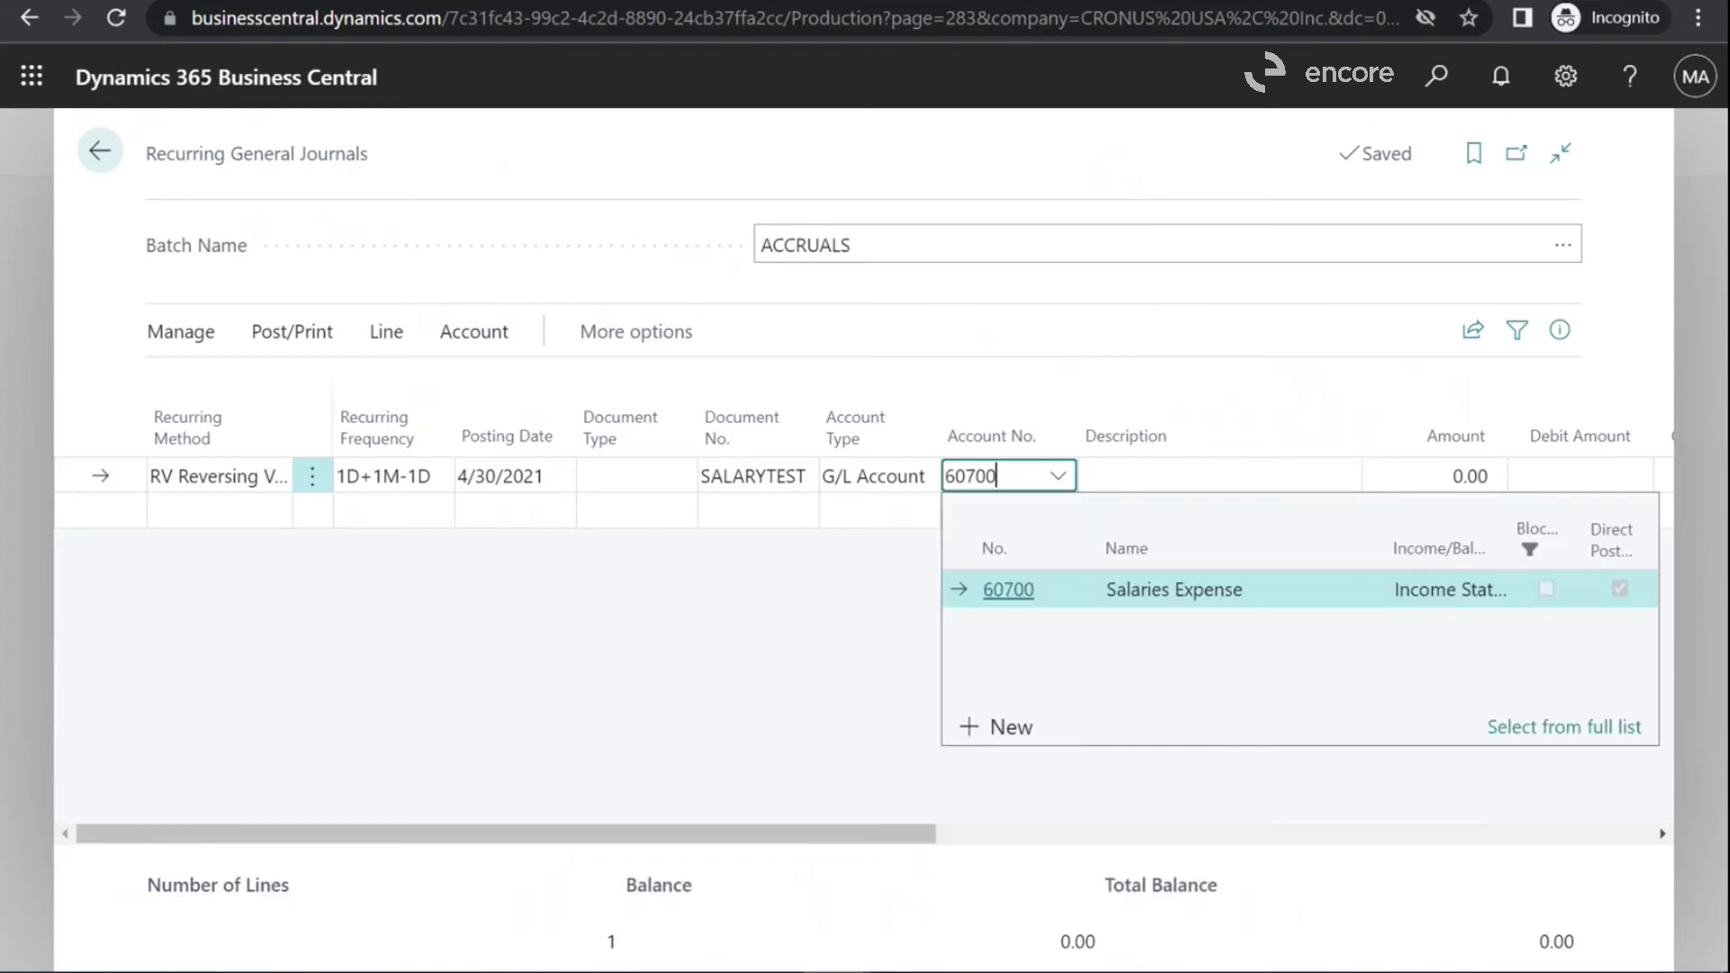
pyautogui.press('Tab')
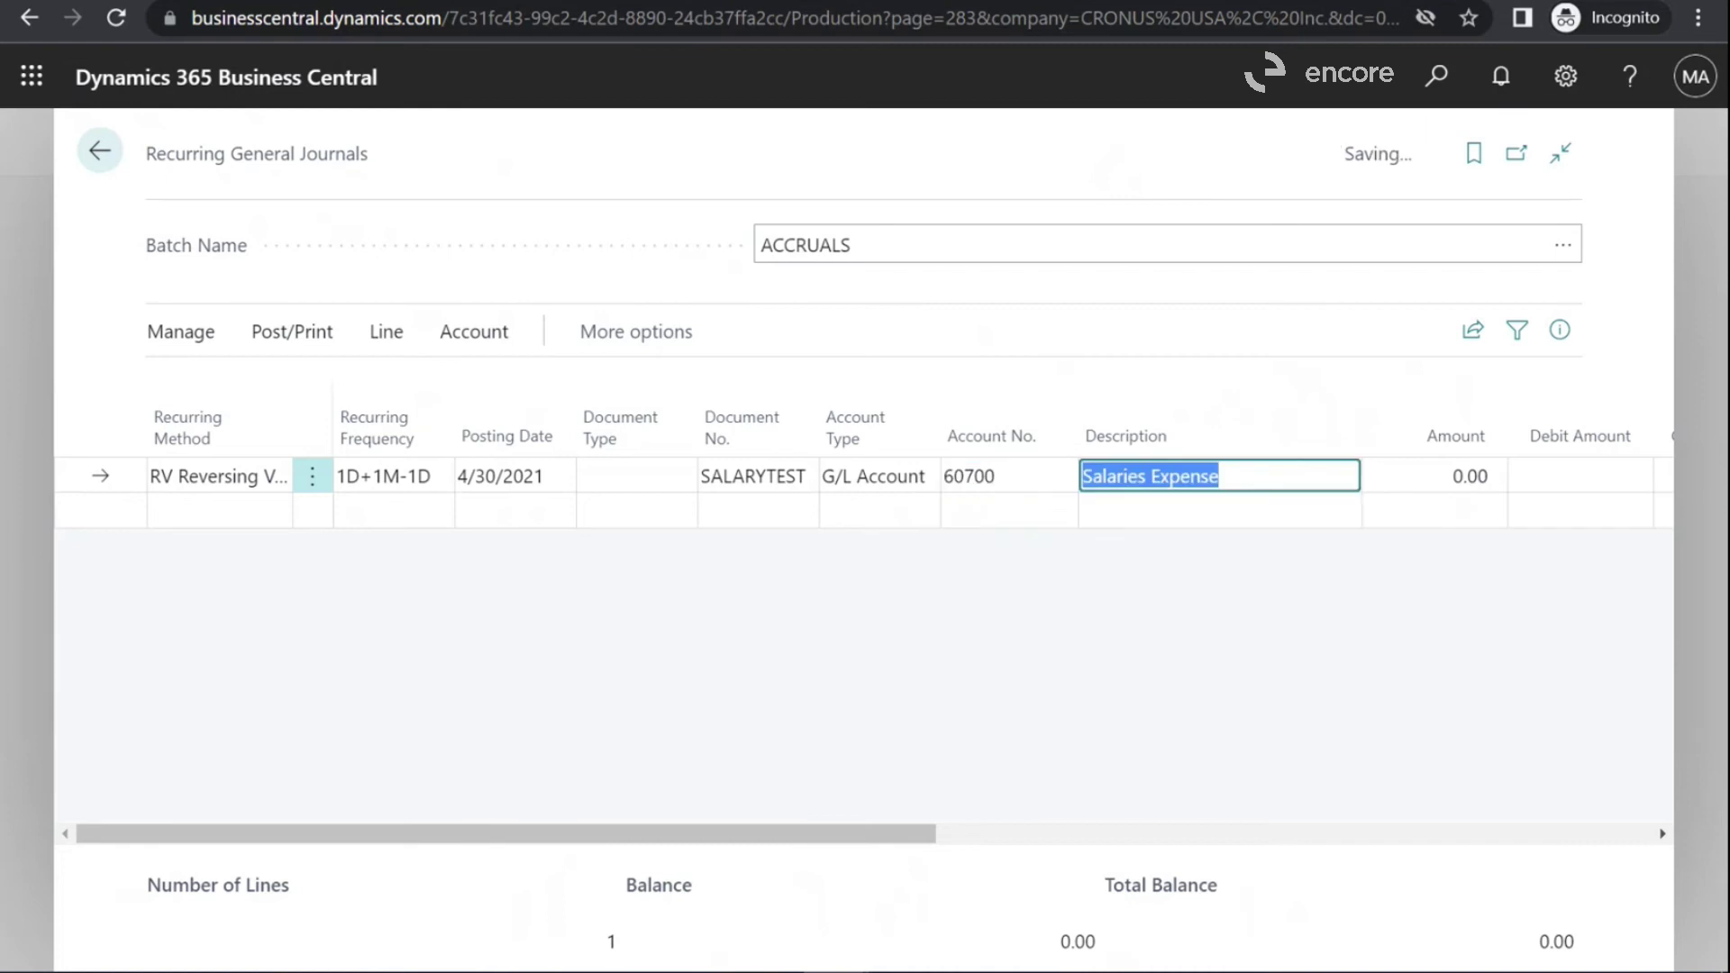
pyautogui.moveTo(861, 839); pyautogui.dragTo(910, 843)
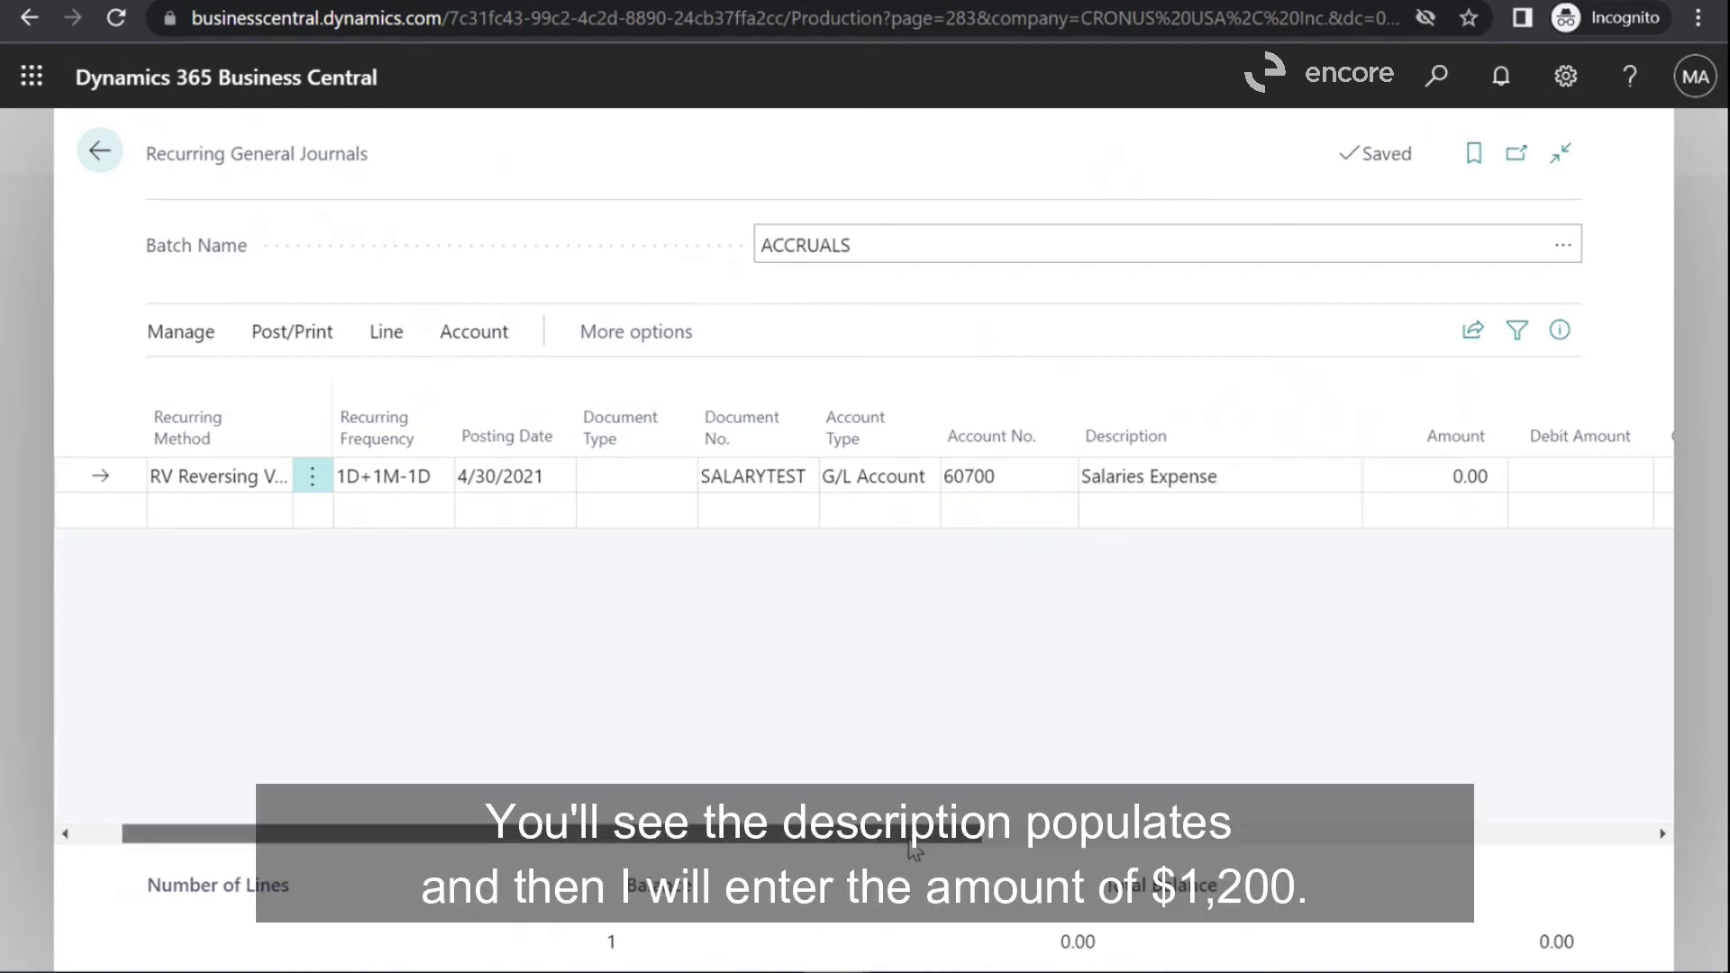
pyautogui.click(1443, 486)
pyautogui.write('1200')
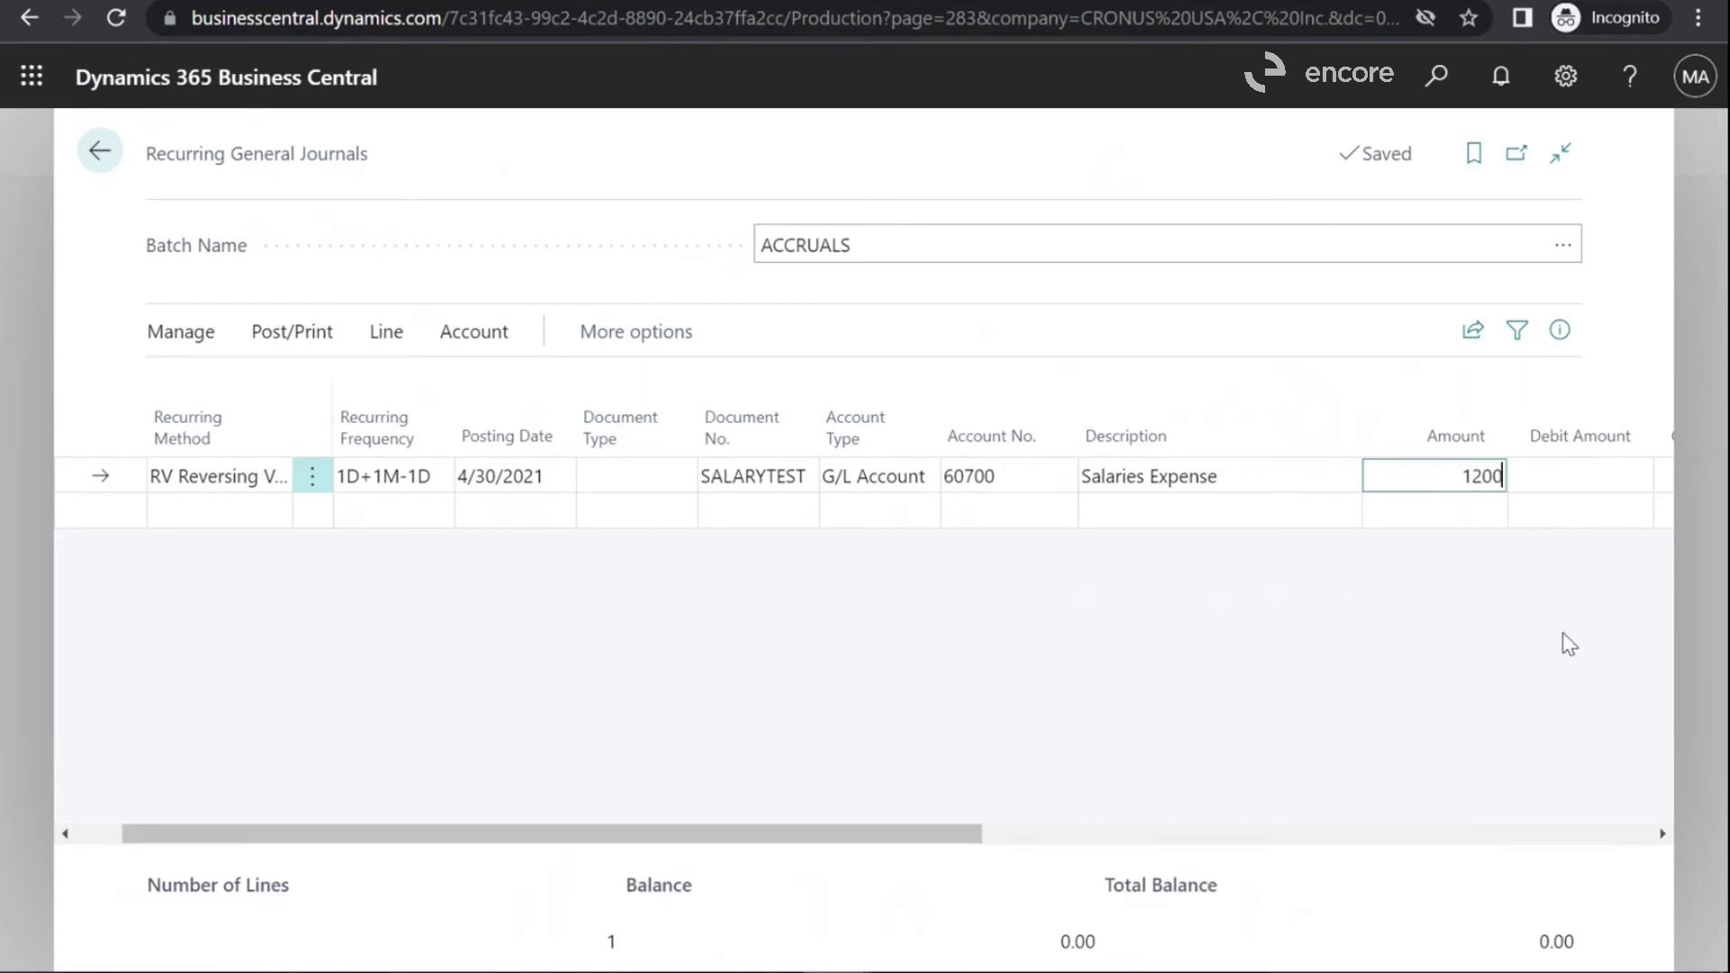
pyautogui.click(1569, 644)
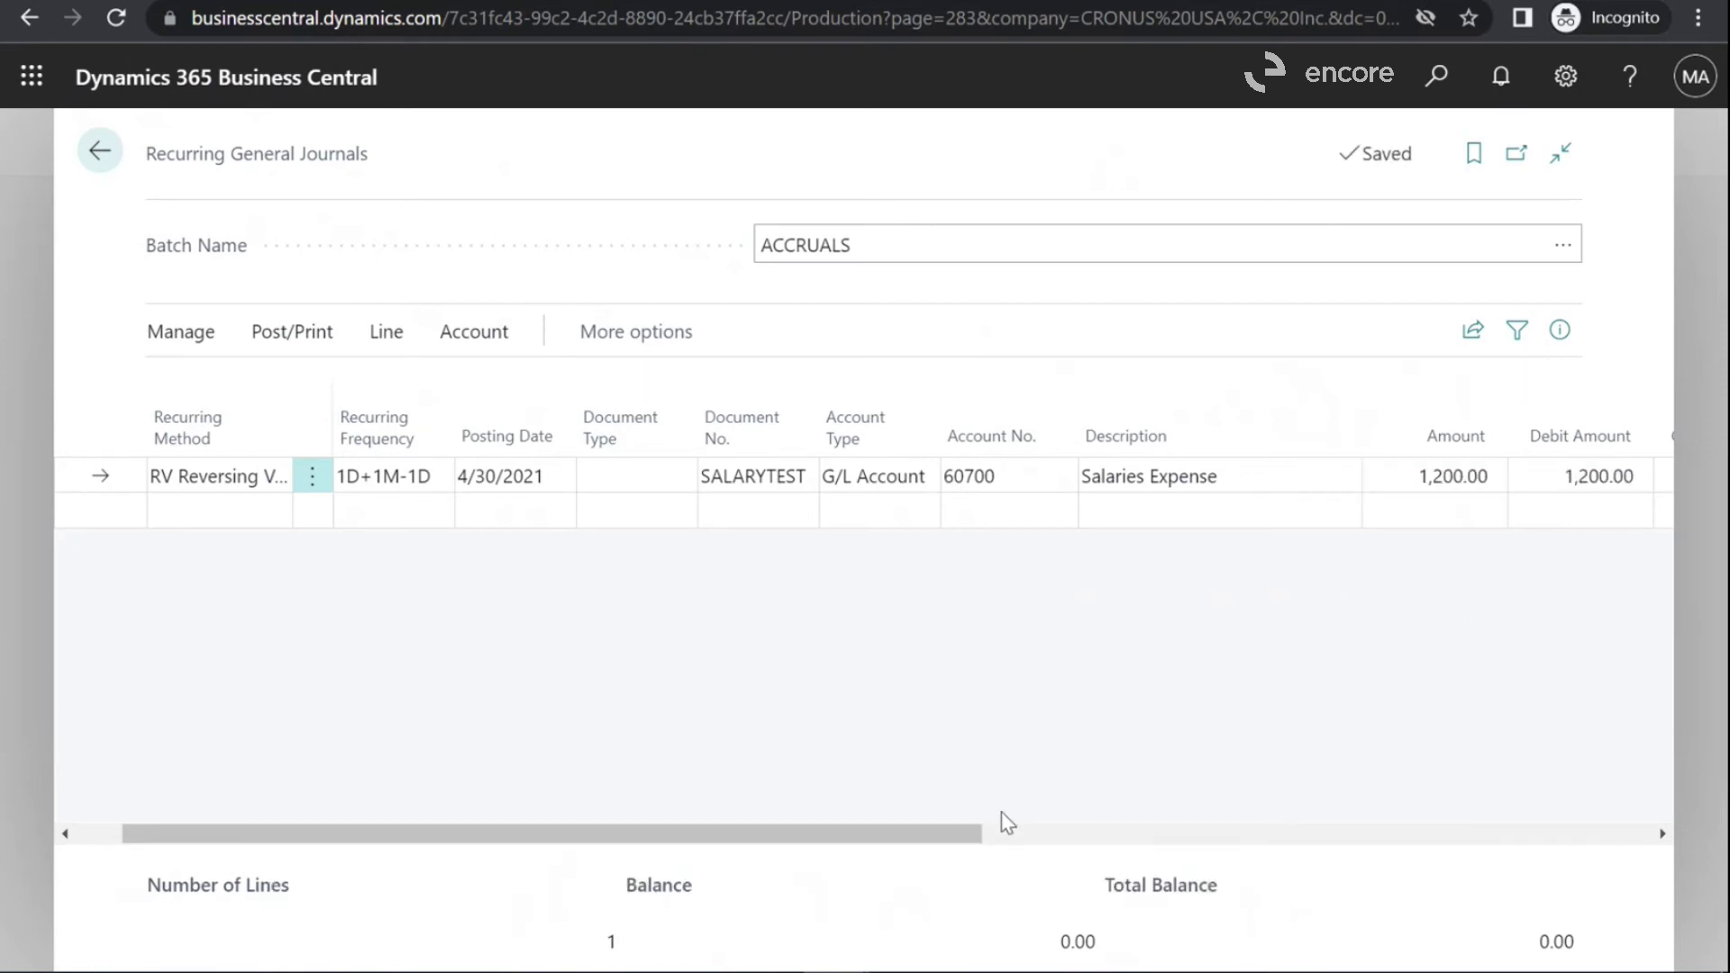
# - Open the allocations of the SALARYTEST line and assign account 20700 Accrued Salaries & Wages to the first allocation
pyautogui.moveTo(957, 841); pyautogui.dragTo(1153, 841)
pyautogui.click(1523, 475)
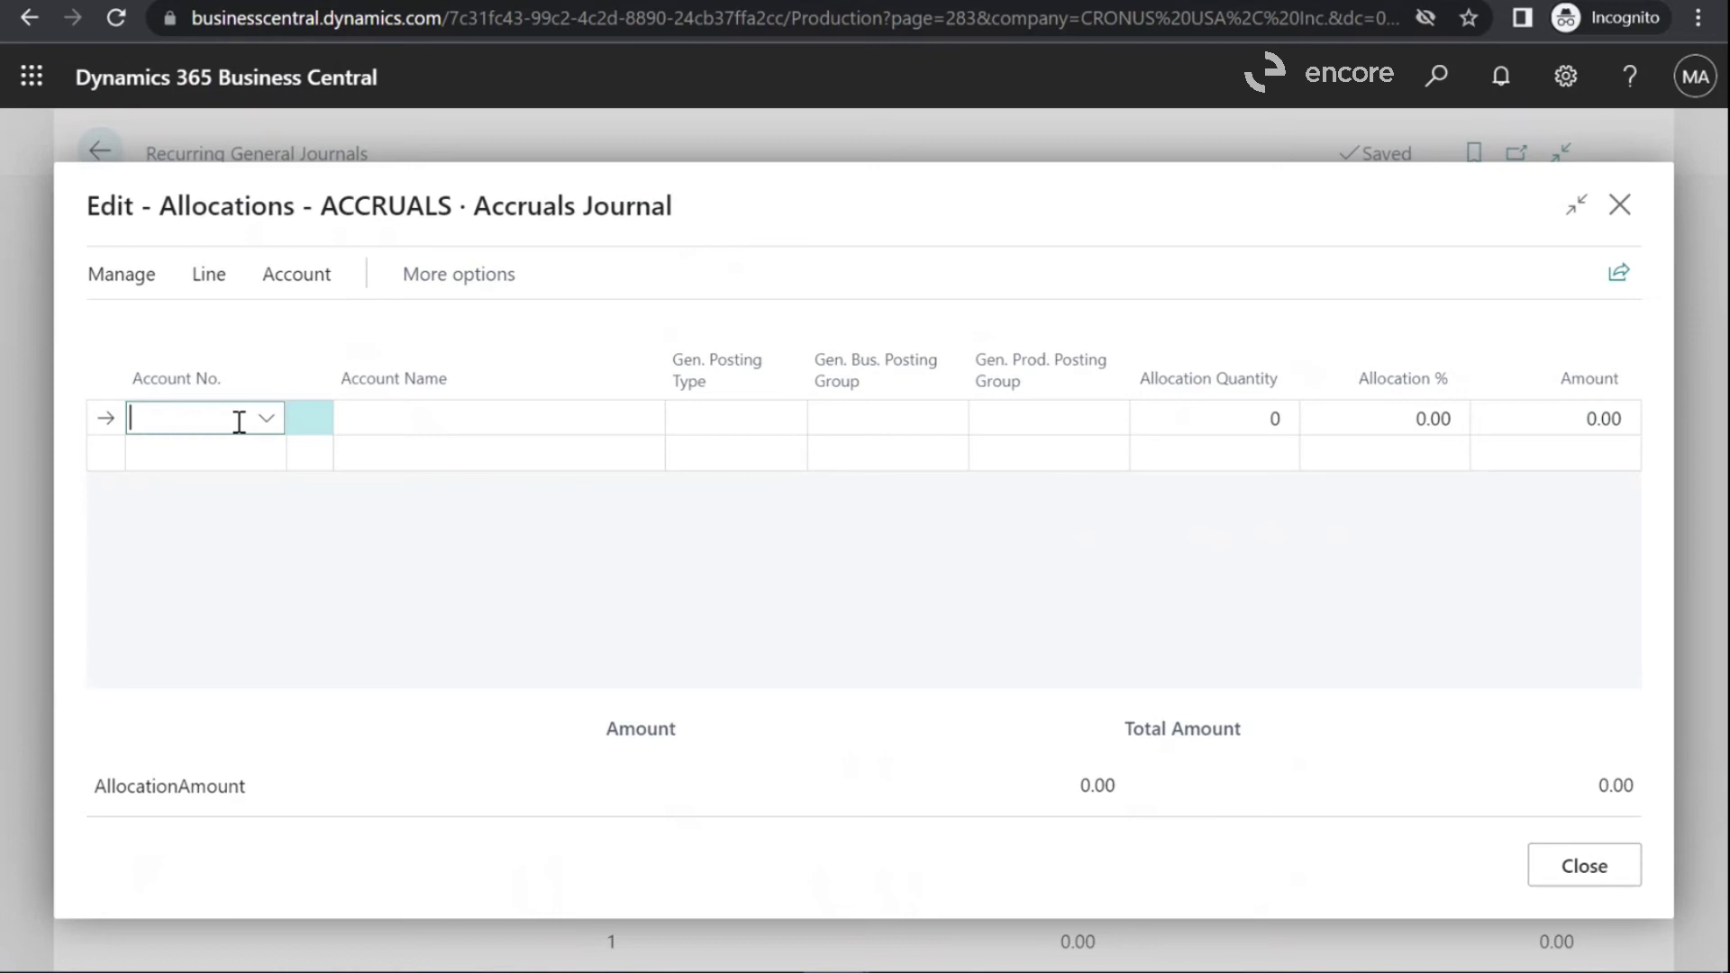
pyautogui.click(238, 421)
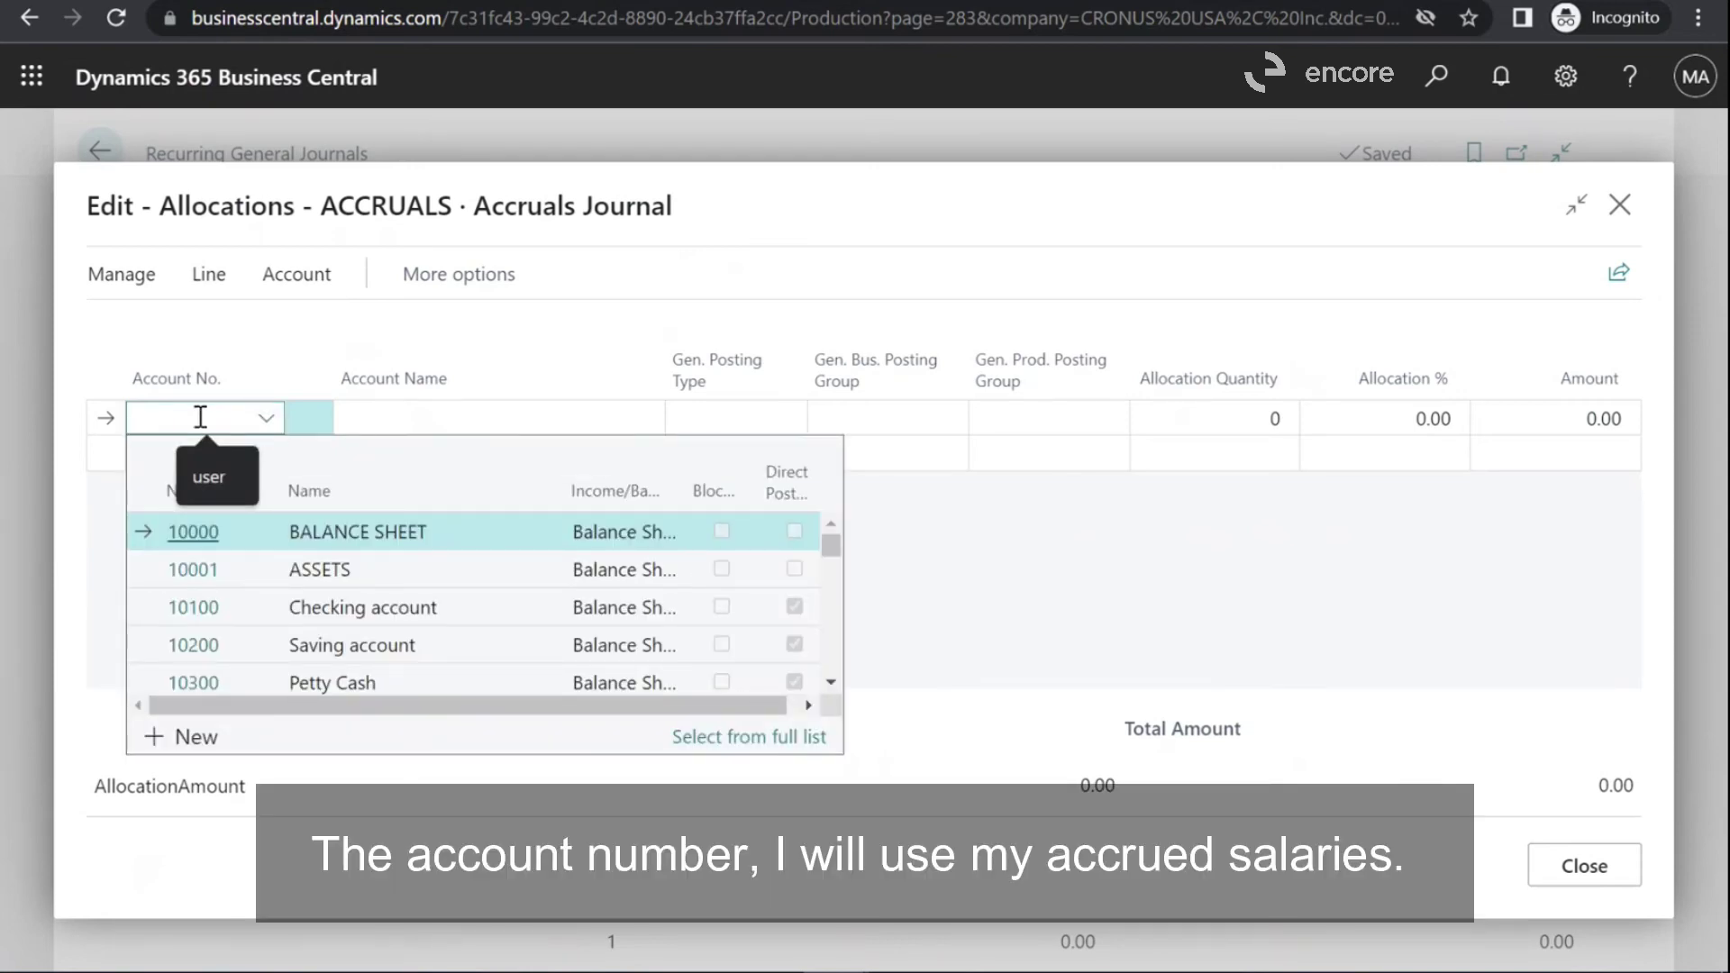
pyautogui.write('207')
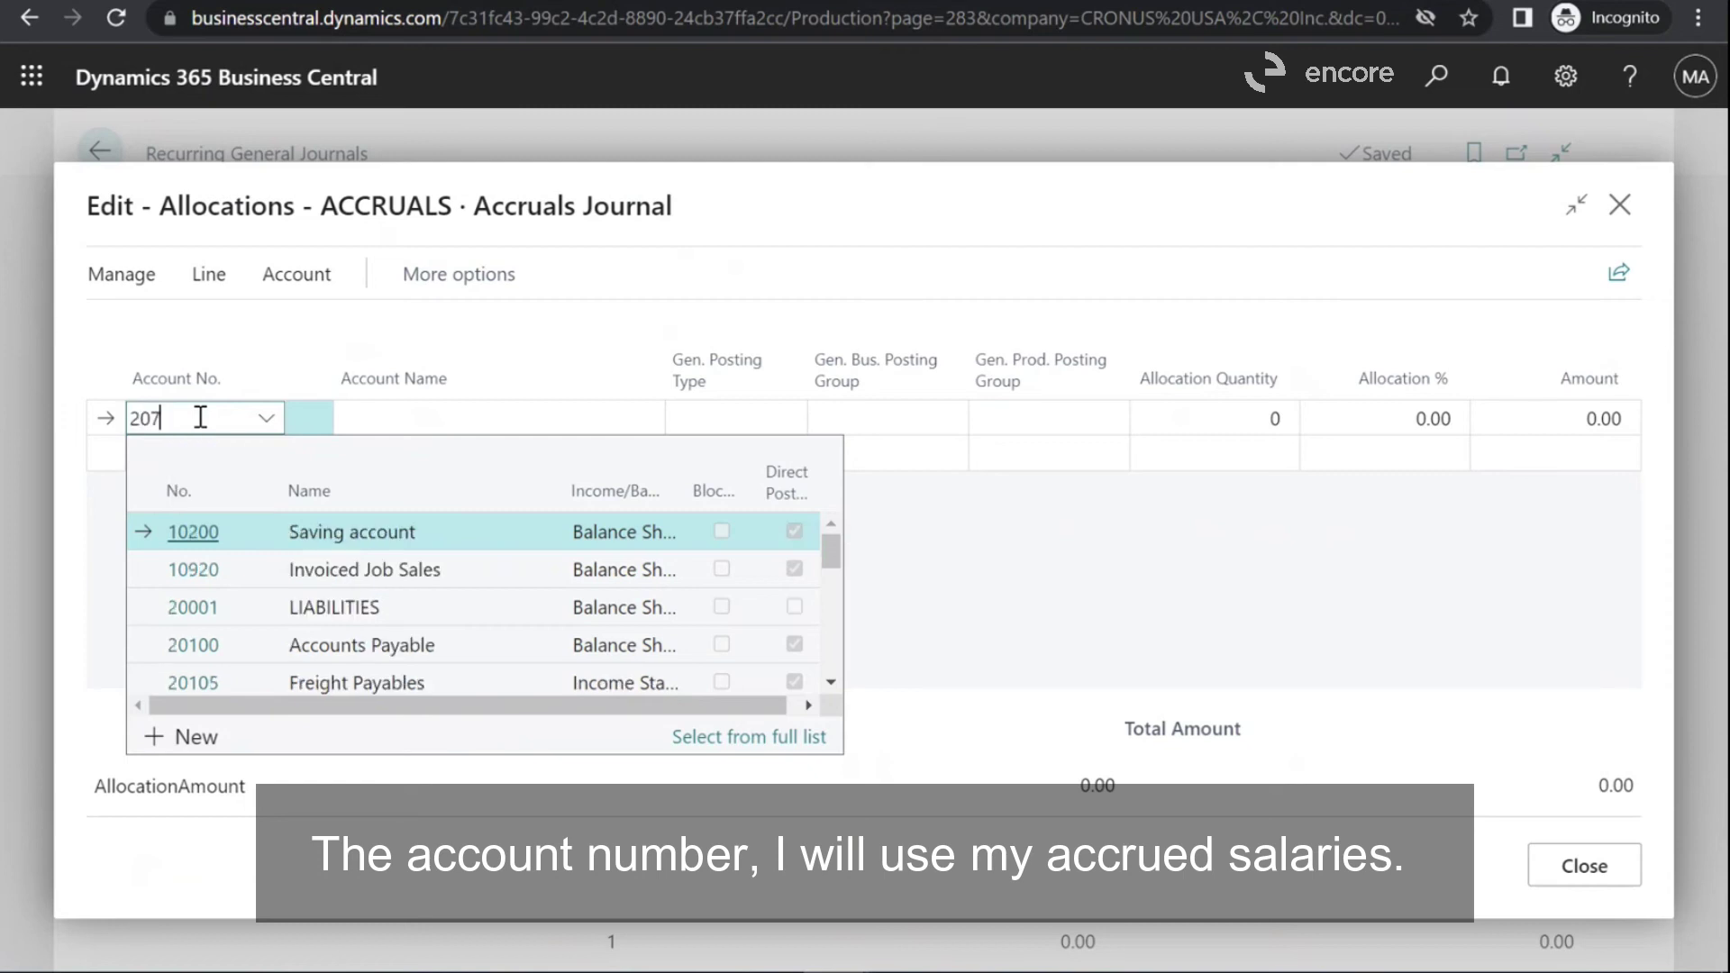
pyautogui.write('00')
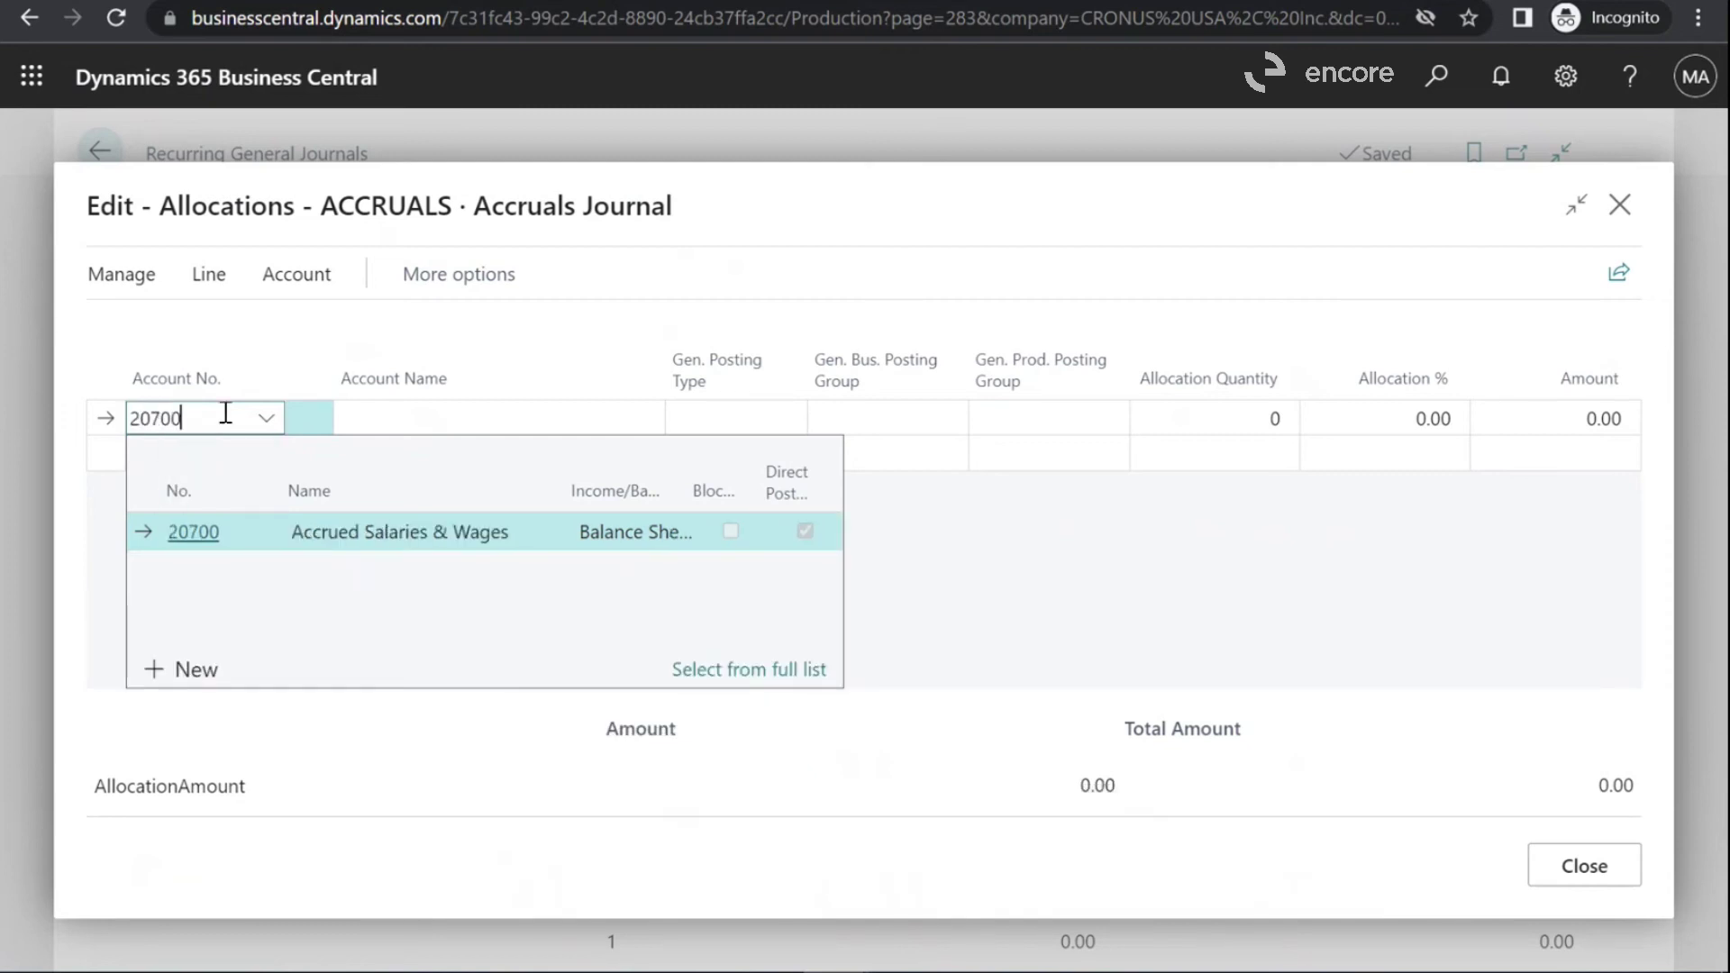
pyautogui.press('Tab')
pyautogui.press('Tab')
pyautogui.press('Tab')
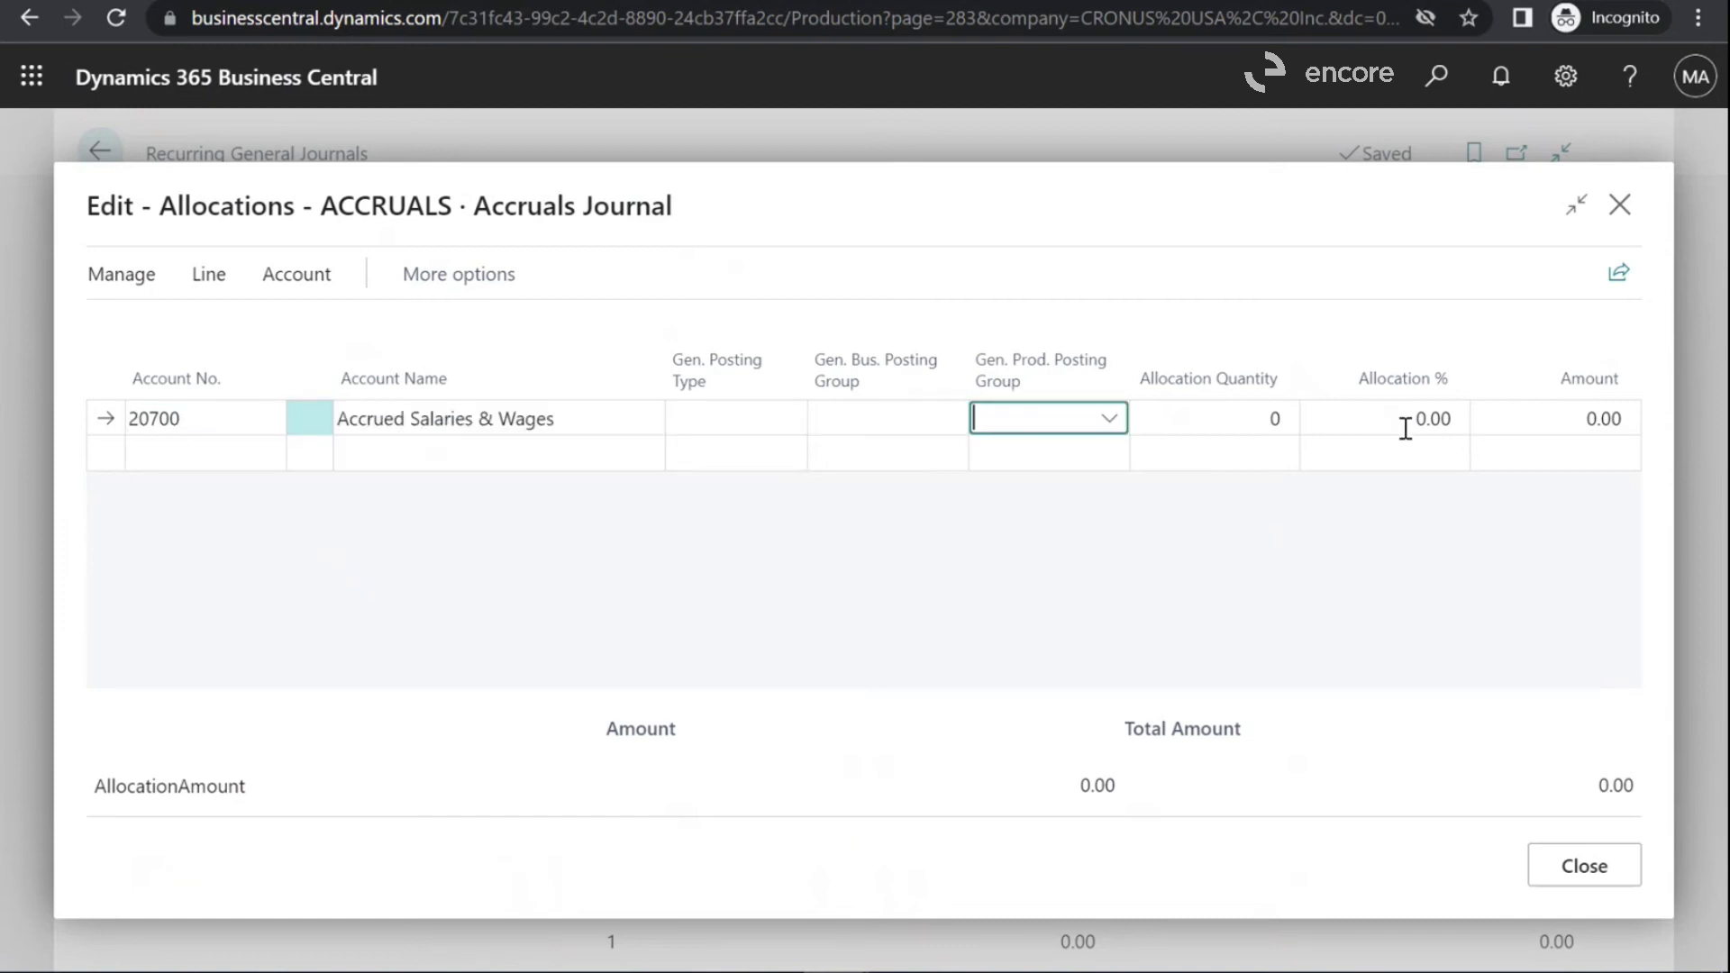
# - Set the Accrued Salaries & Wages allocation to 100% and close the allocations
pyautogui.click(1406, 422)
pyautogui.write('10')
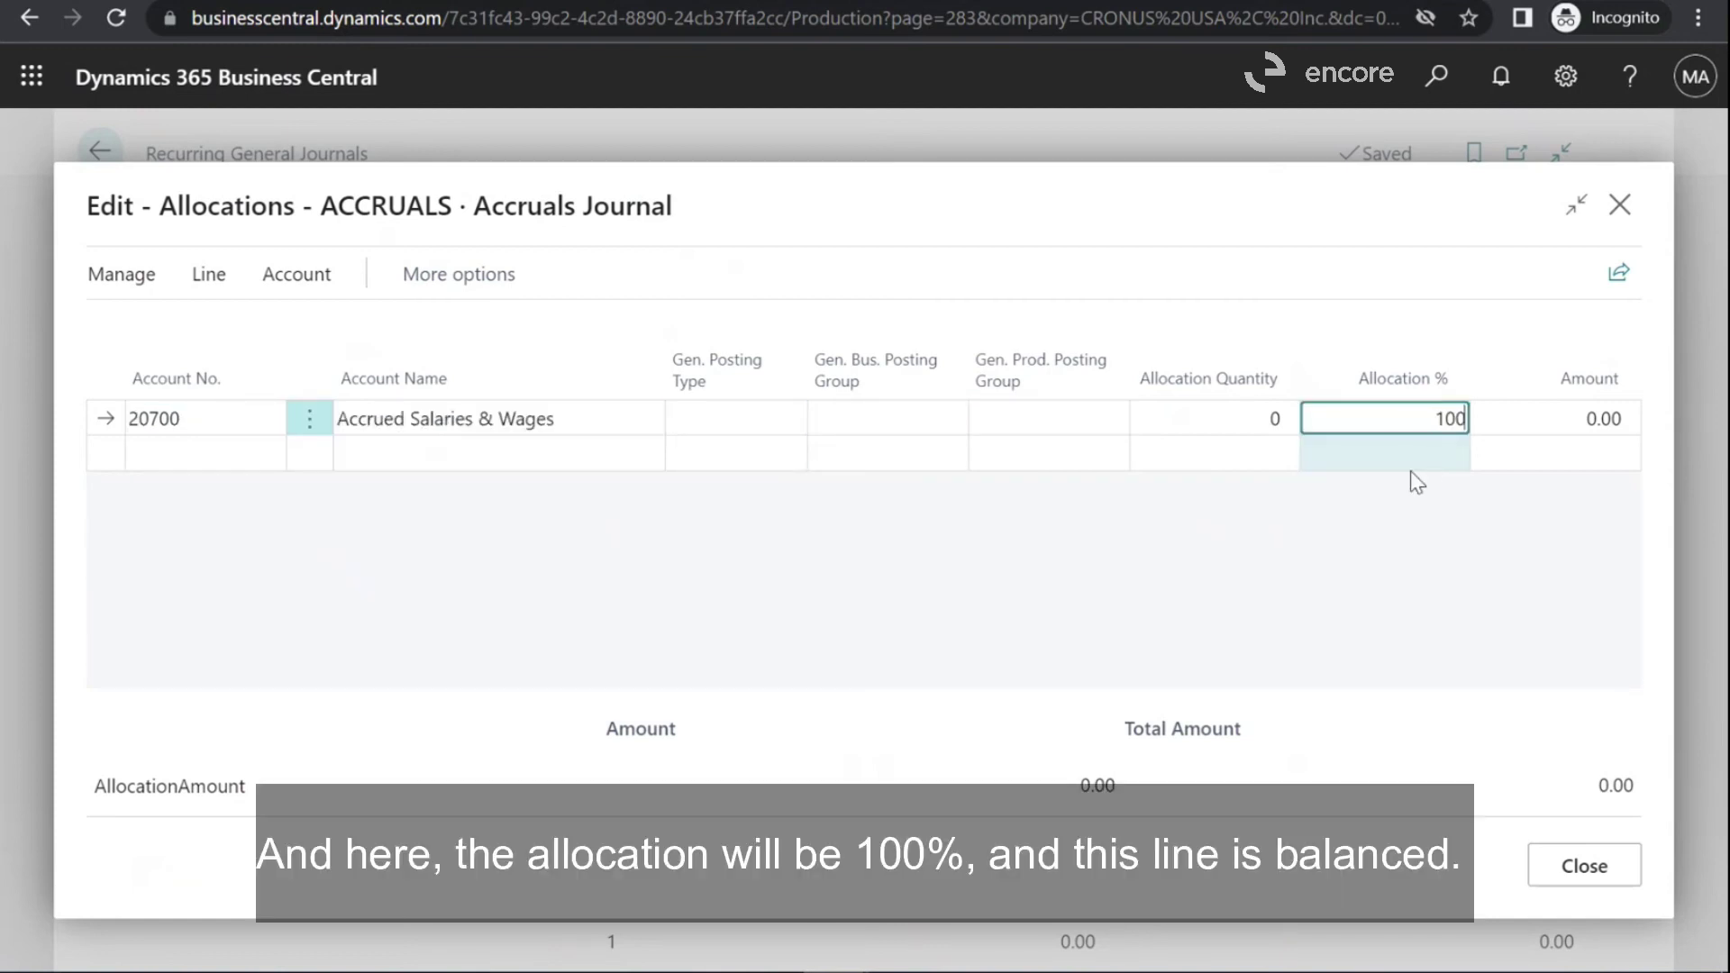
pyautogui.write('0')
pyautogui.click(1411, 478)
pyautogui.click(1593, 866)
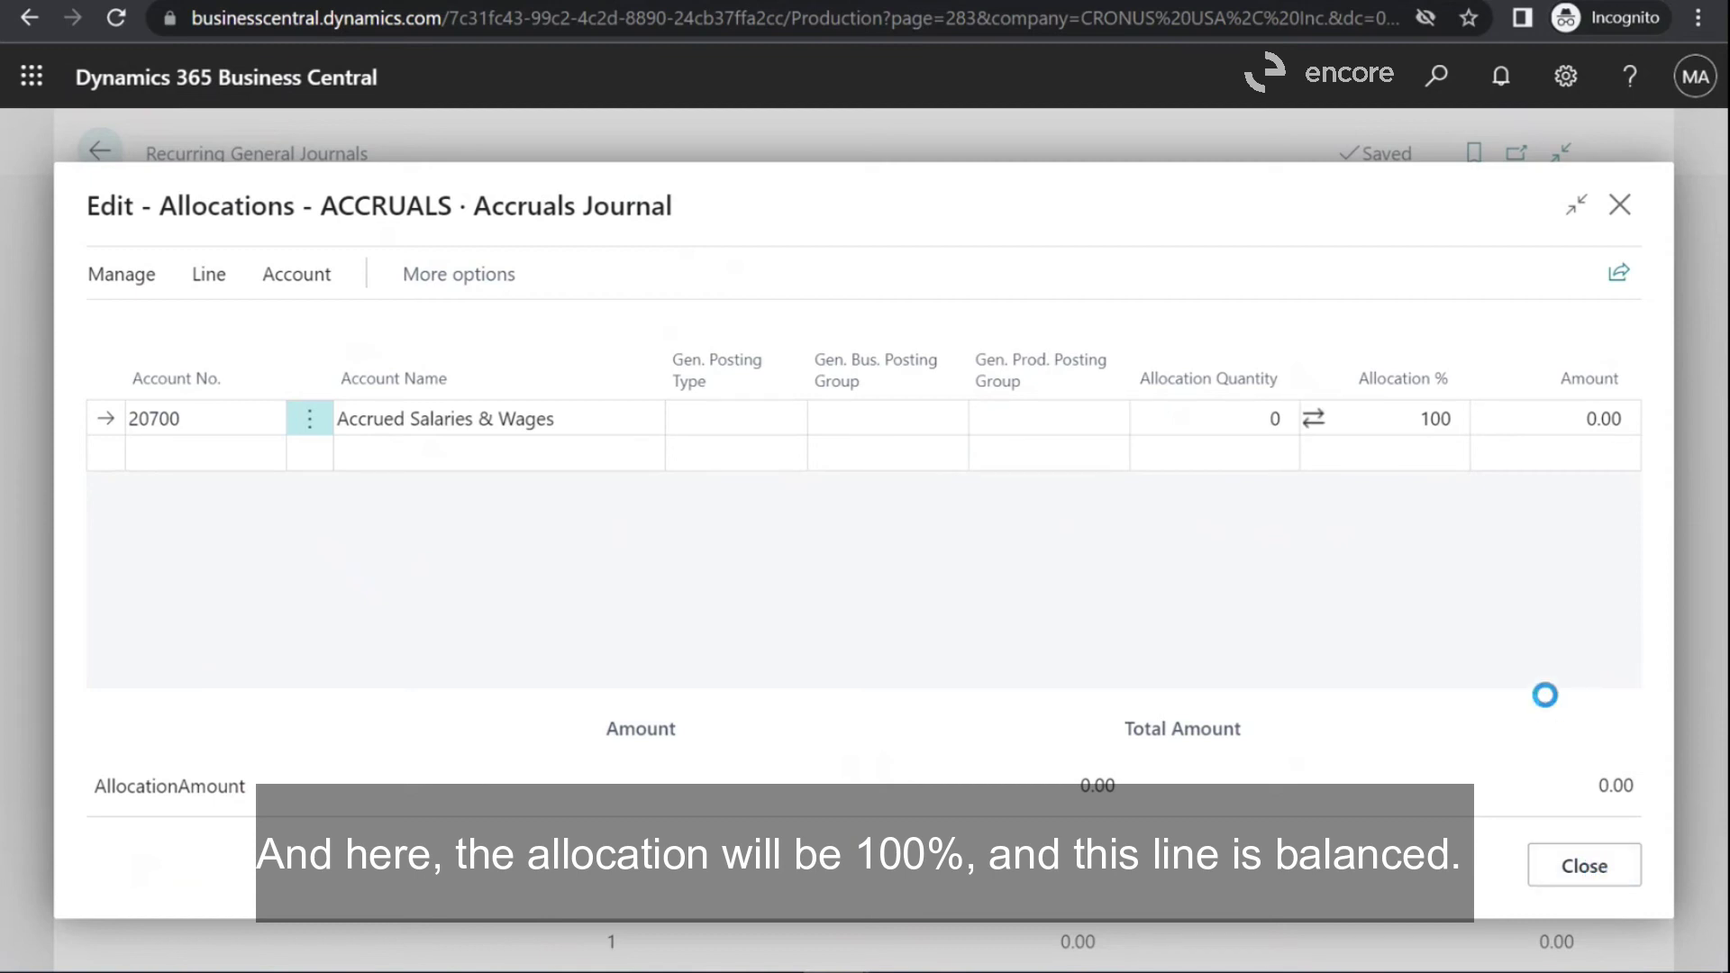
pyautogui.click(1558, 867)
# - Preview the posting of the SALARYTEST accrual, examine its G/L entries and return to the journal
pyautogui.hscroll(5, 1257, 825)
pyautogui.moveTo(1257, 825); pyautogui.dragTo(757, 900)
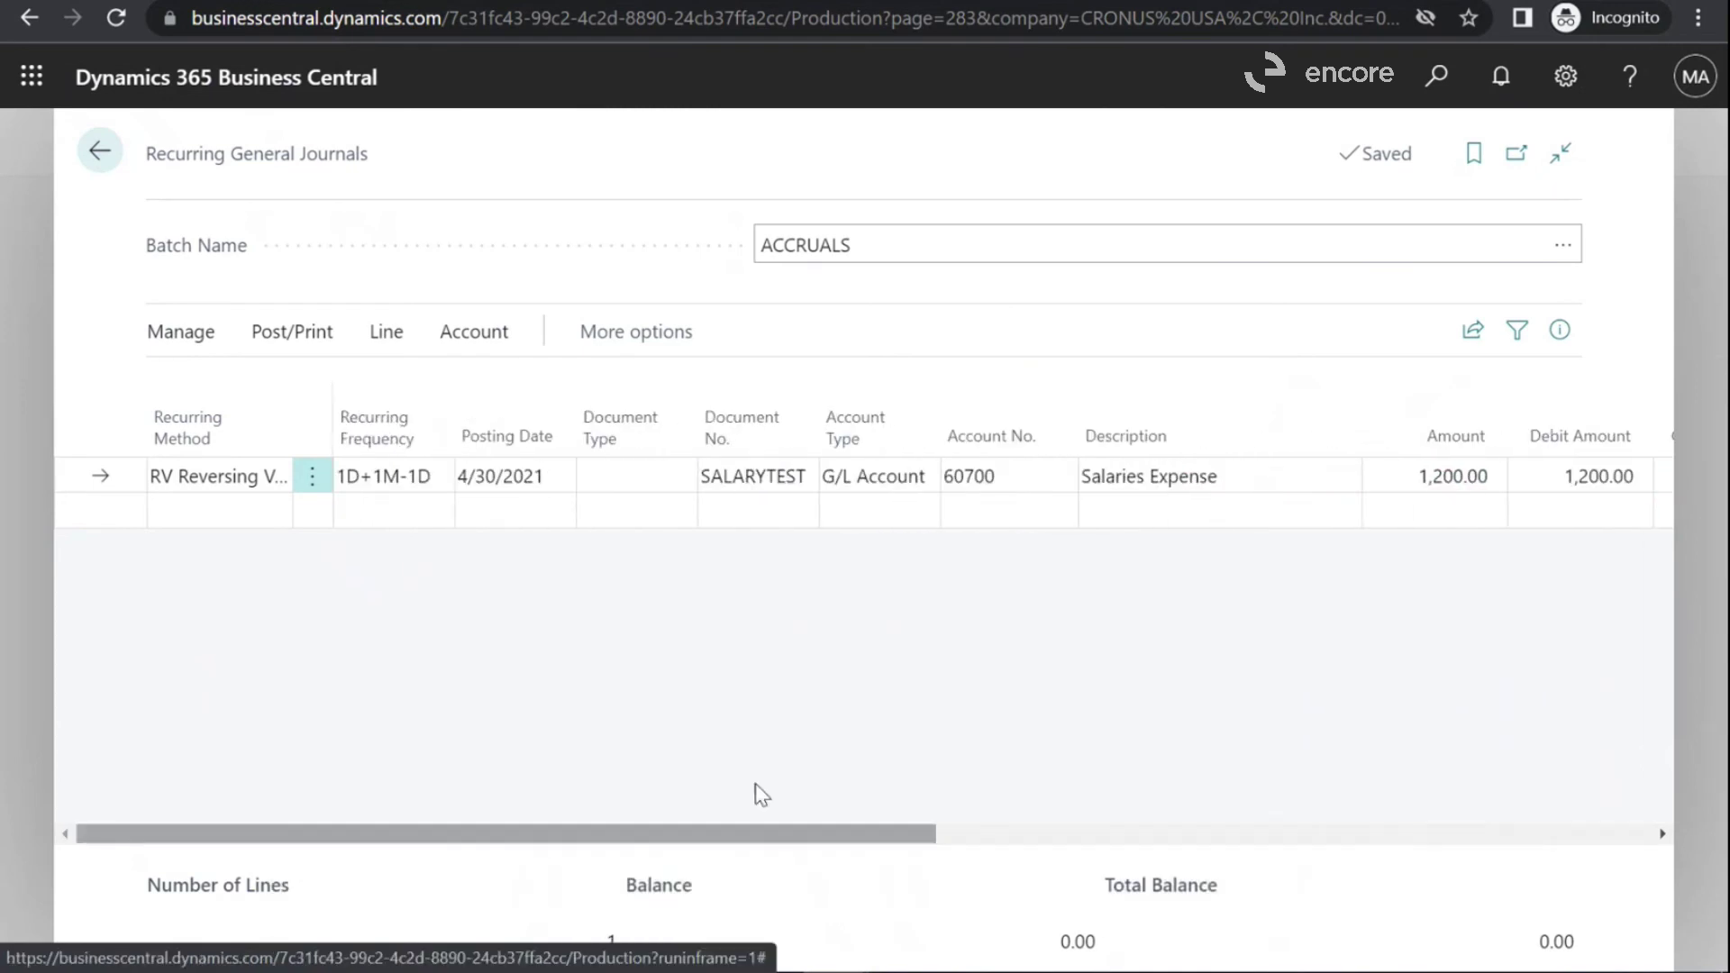
pyautogui.click(308, 330)
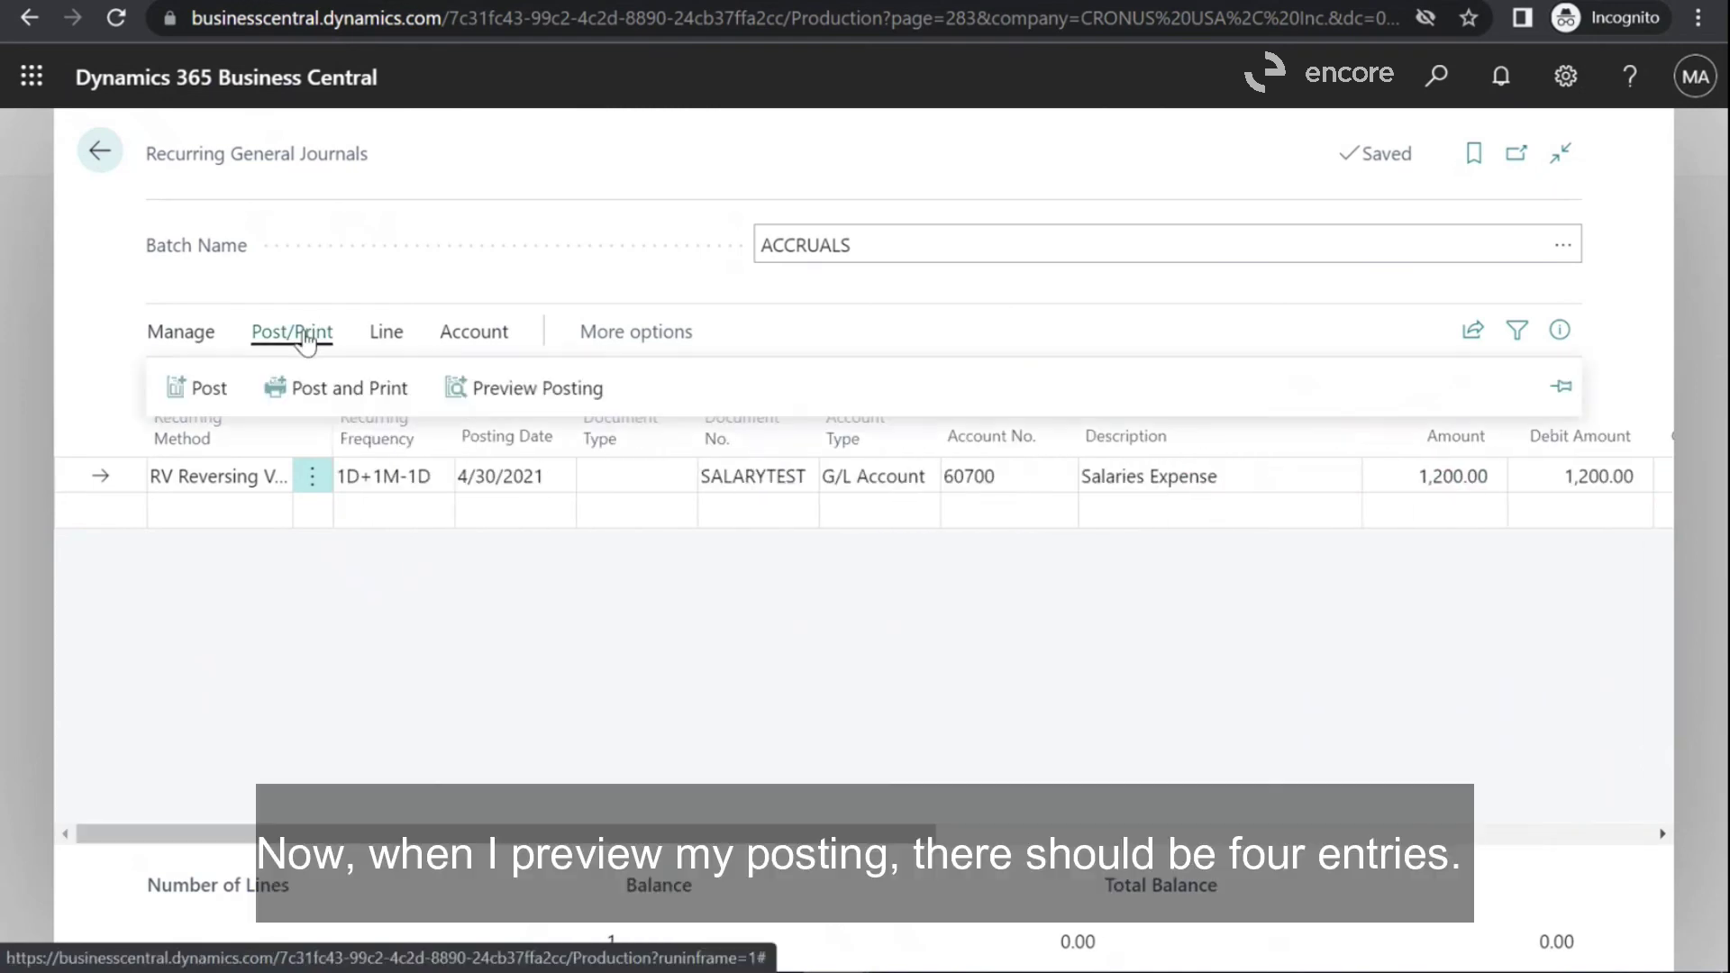
pyautogui.click(584, 393)
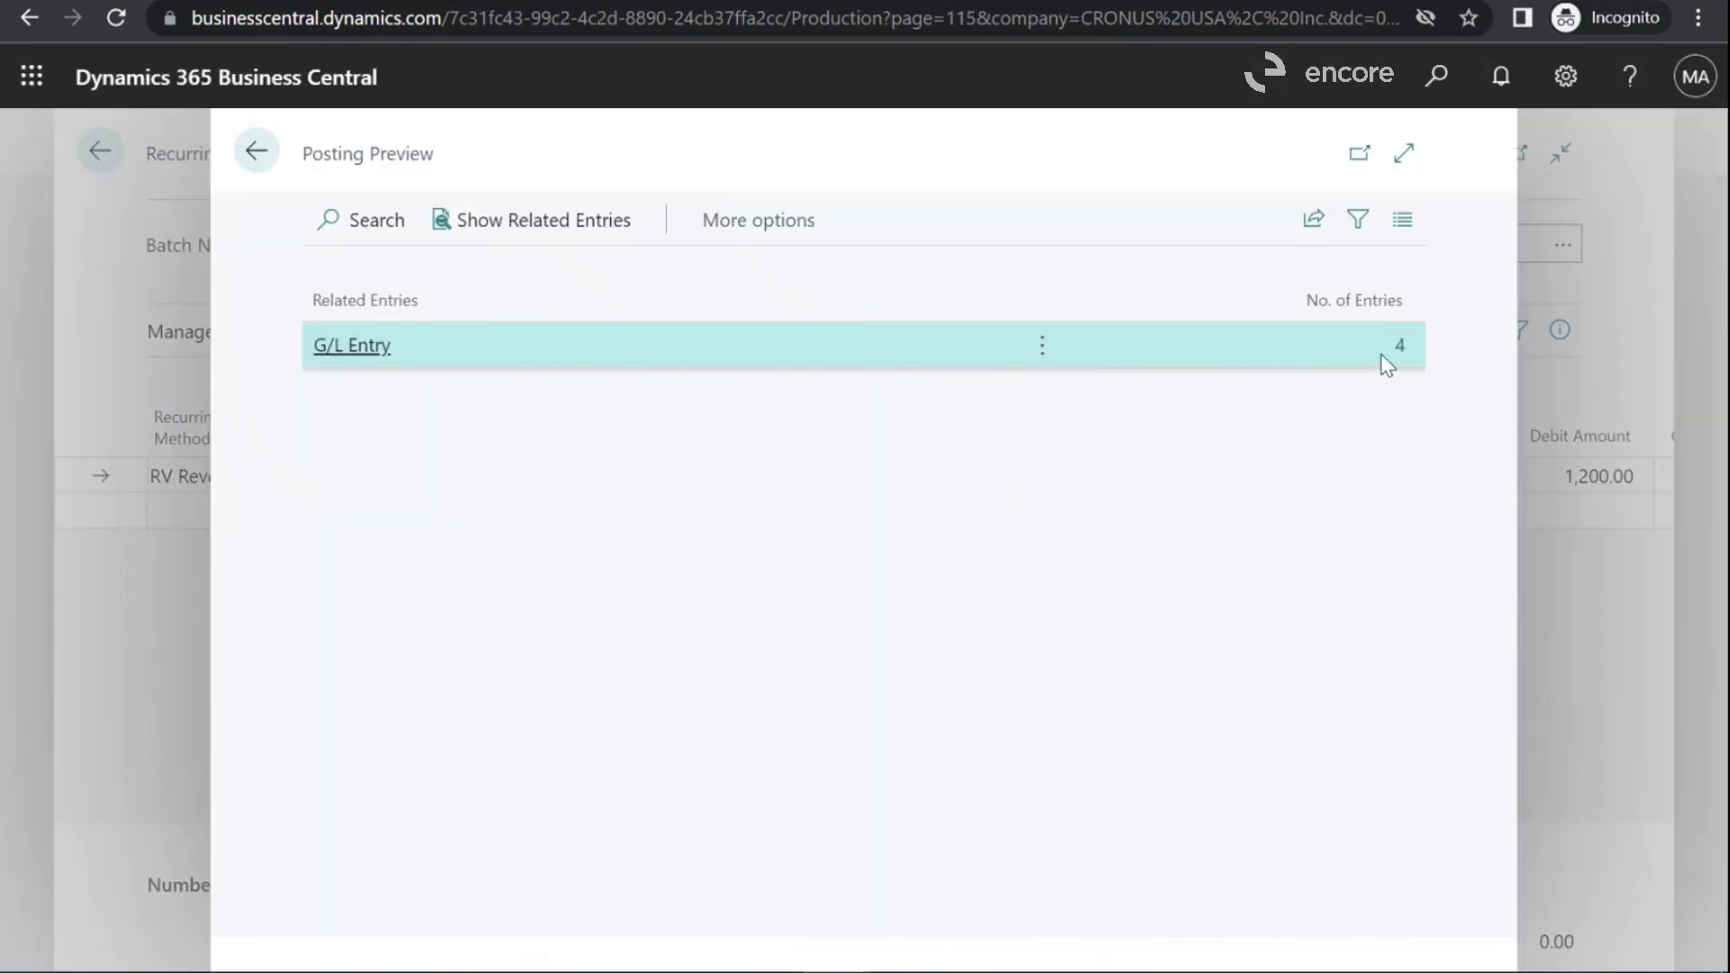
pyautogui.click(1392, 356)
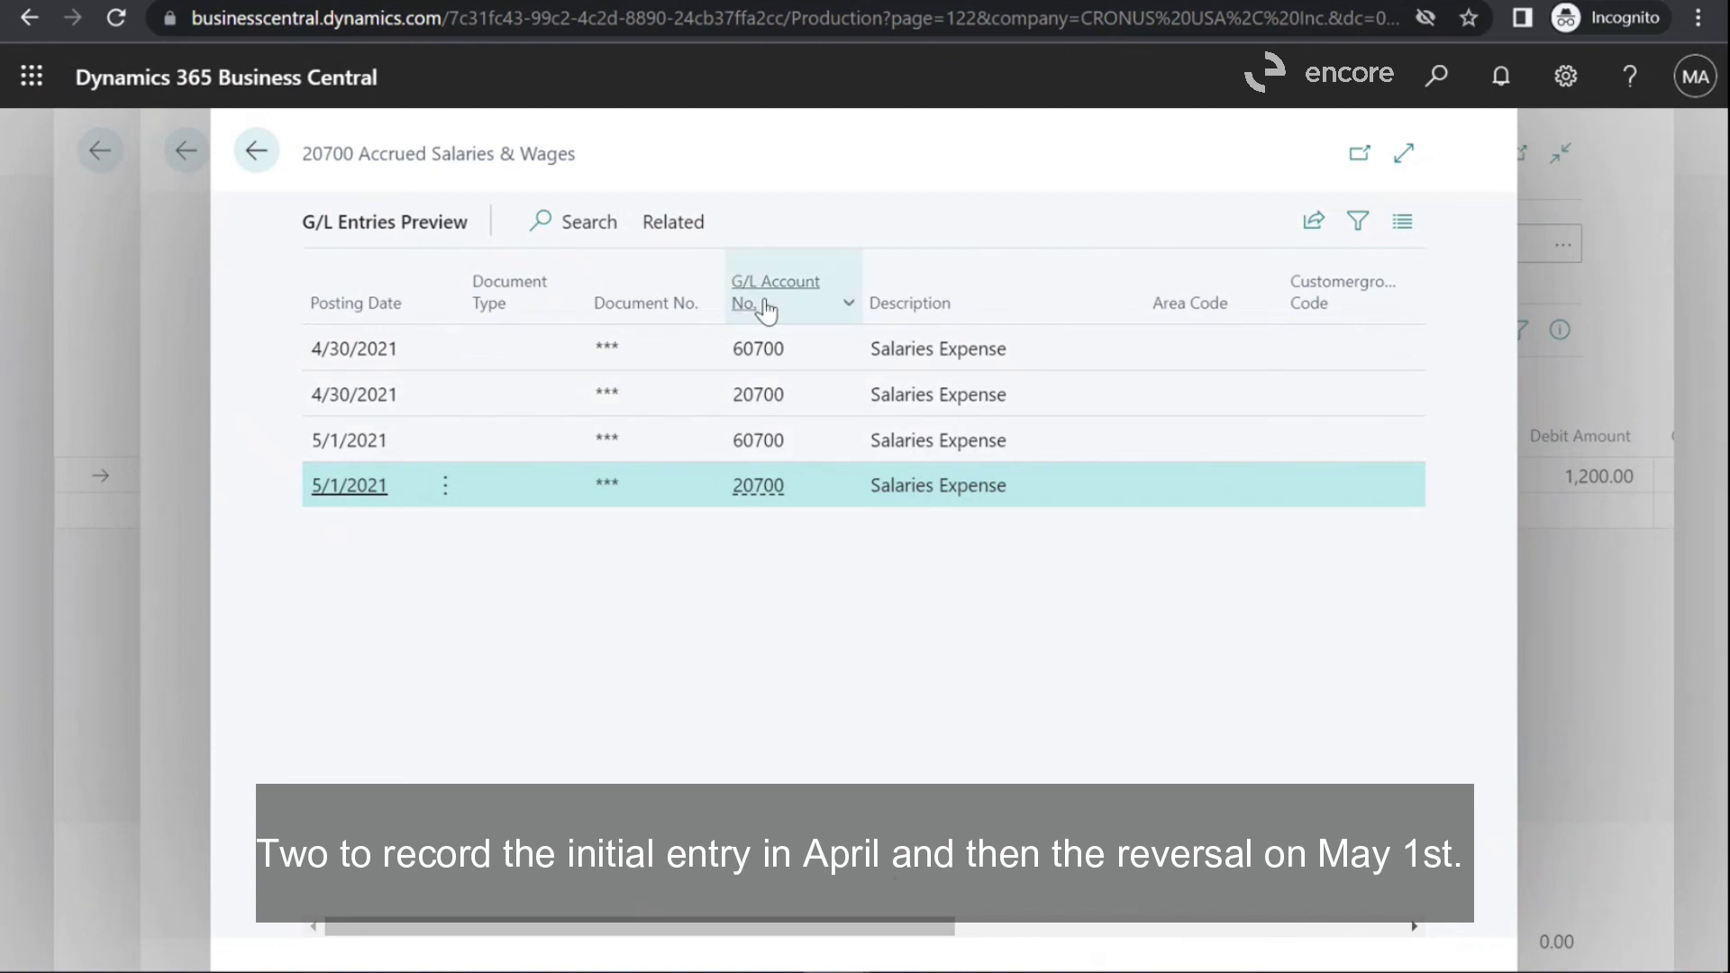
pyautogui.moveTo(887, 914); pyautogui.dragTo(841, 934)
pyautogui.click(259, 155)
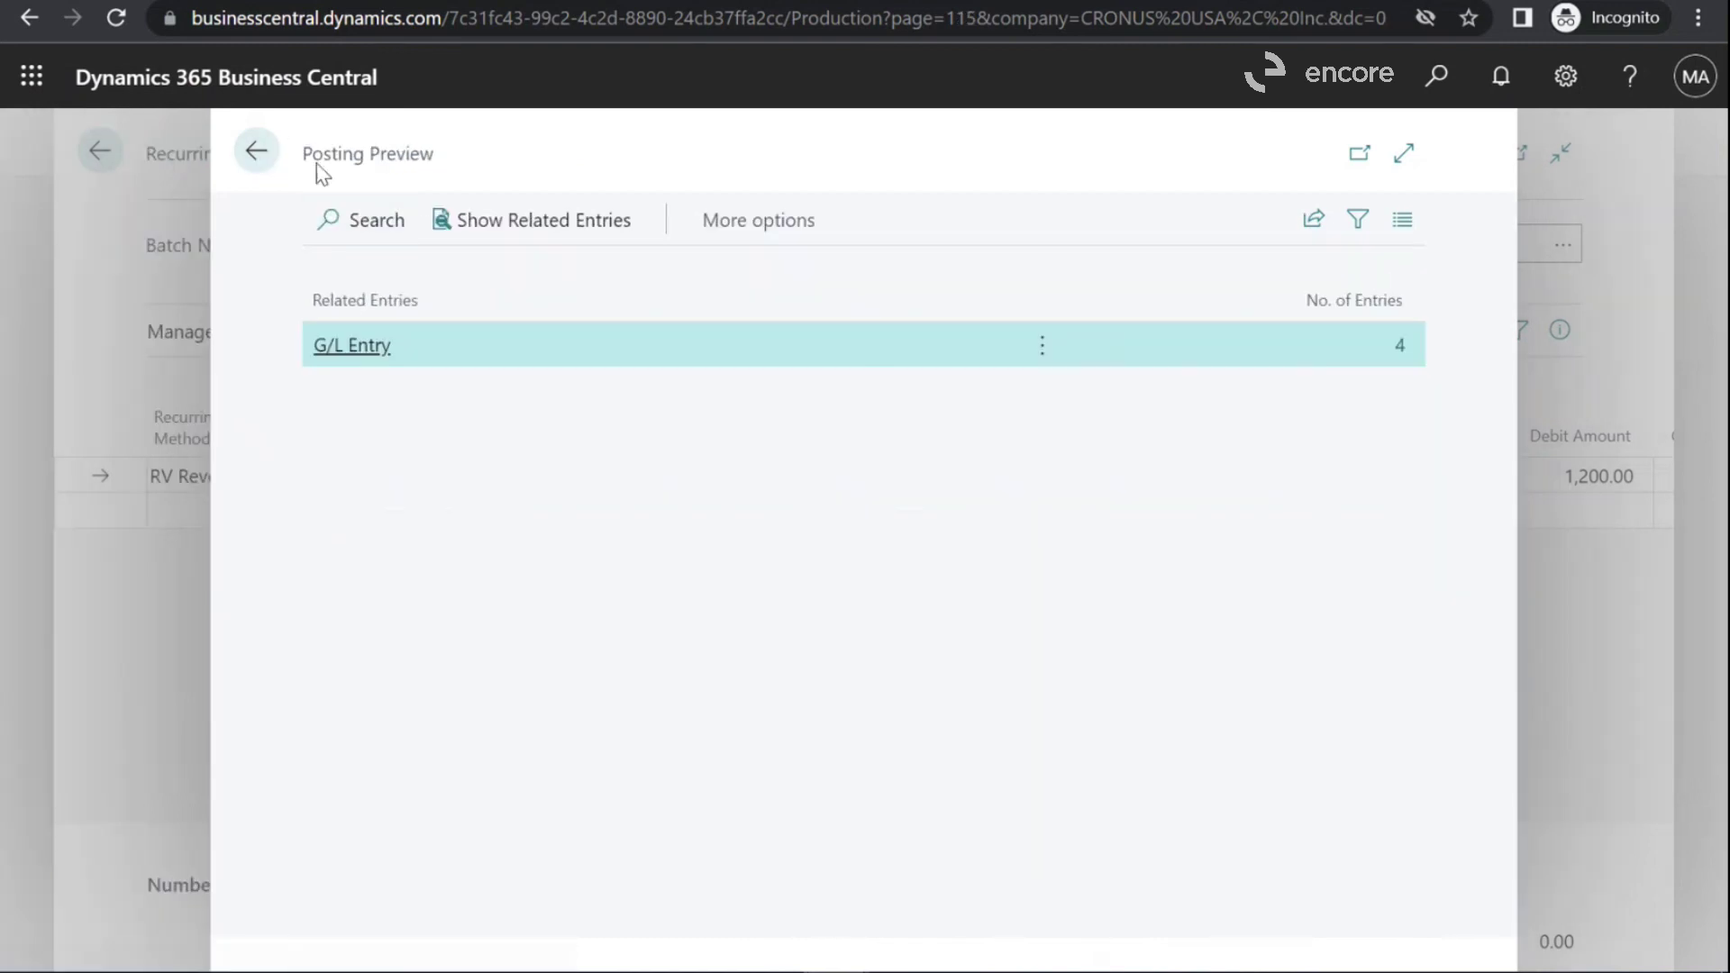
pyautogui.click(256, 153)
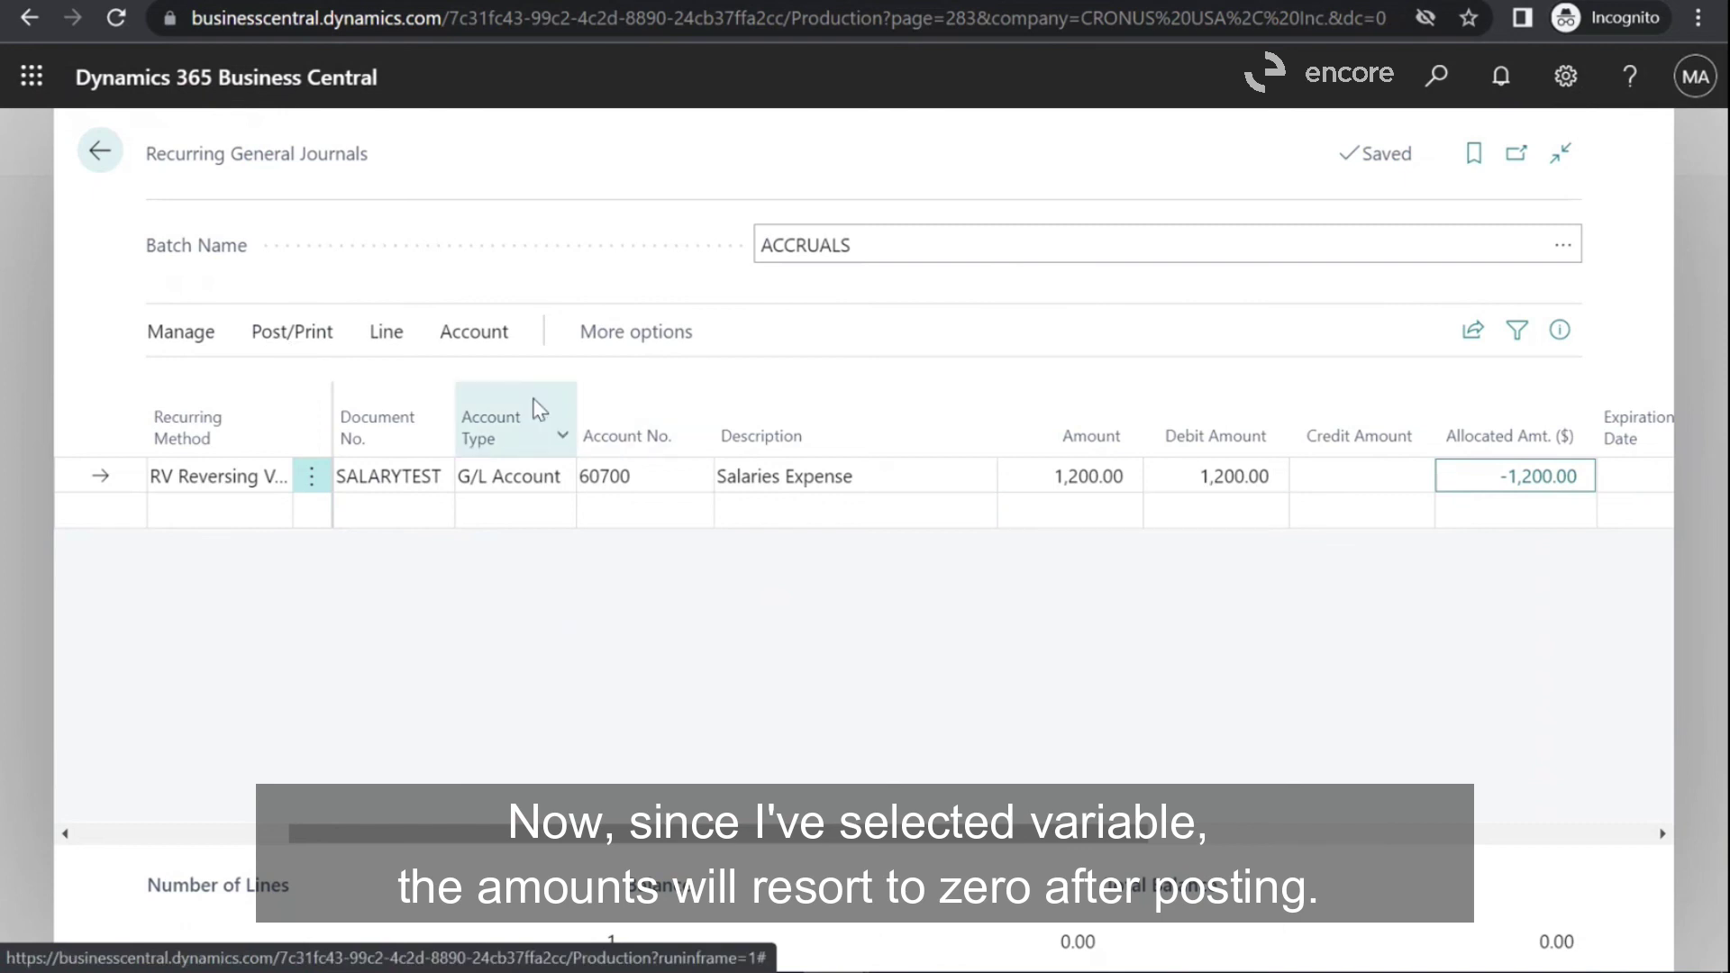
# - Post the SALARYTEST line in the ACCRUALS batch and check the journal line's amount and posting date
pyautogui.click(293, 338)
pyautogui.click(220, 382)
pyautogui.click(985, 603)
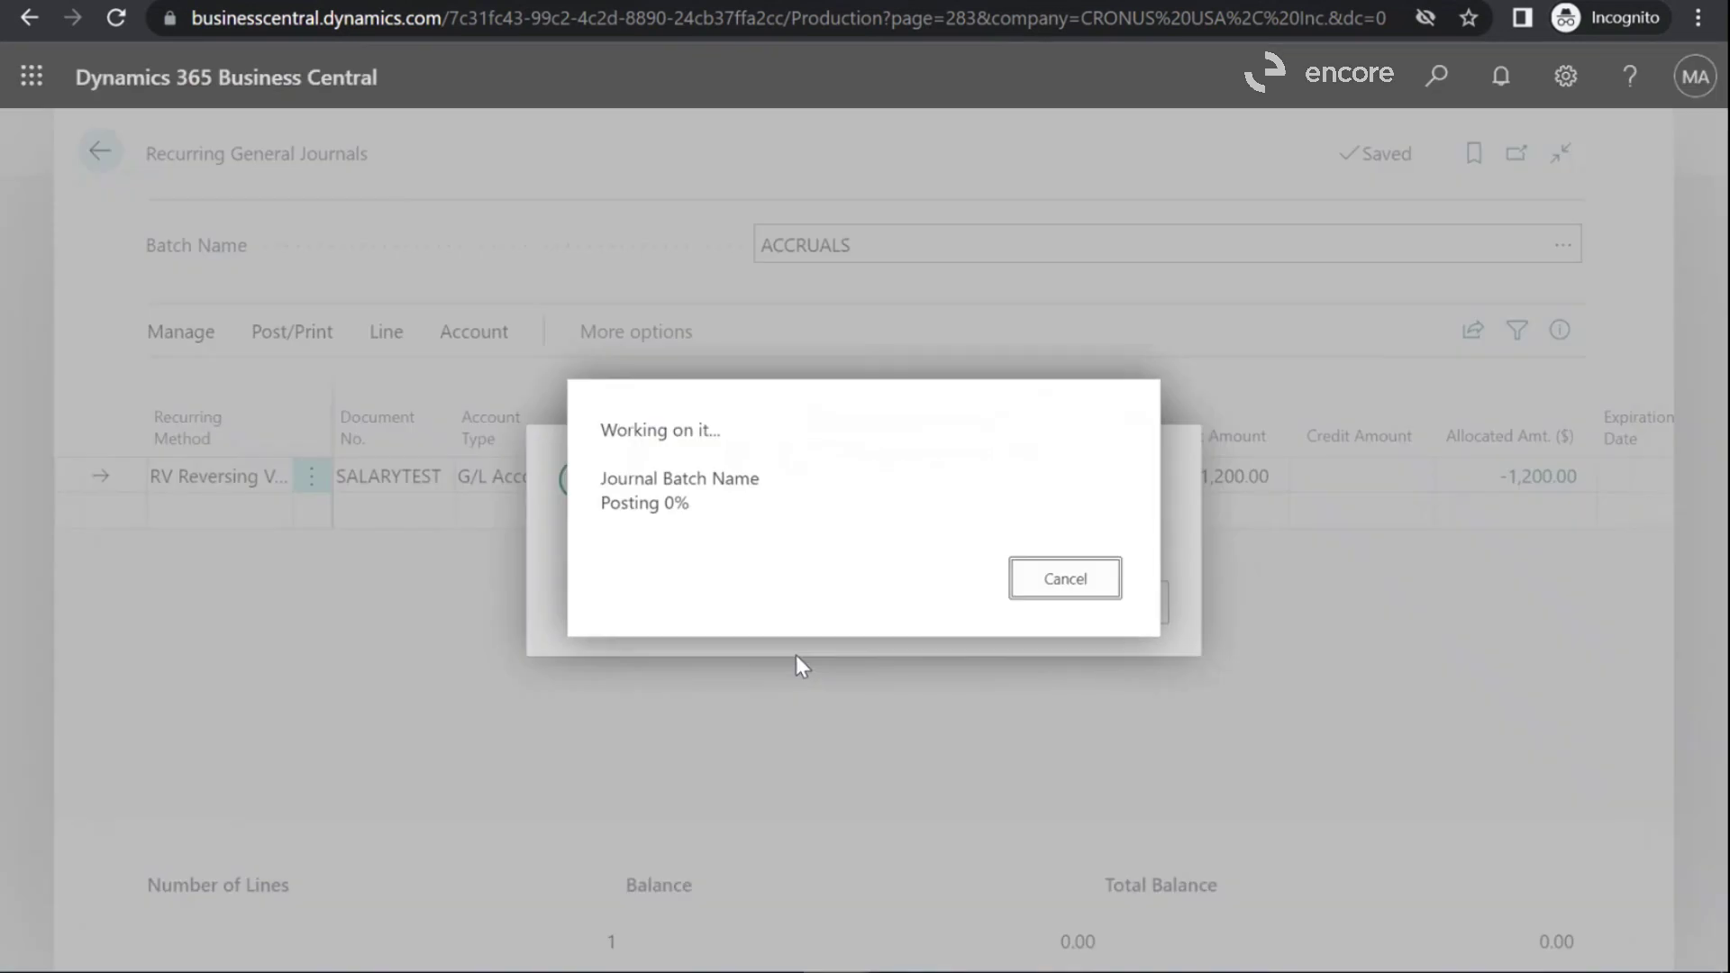
pyautogui.click(1103, 605)
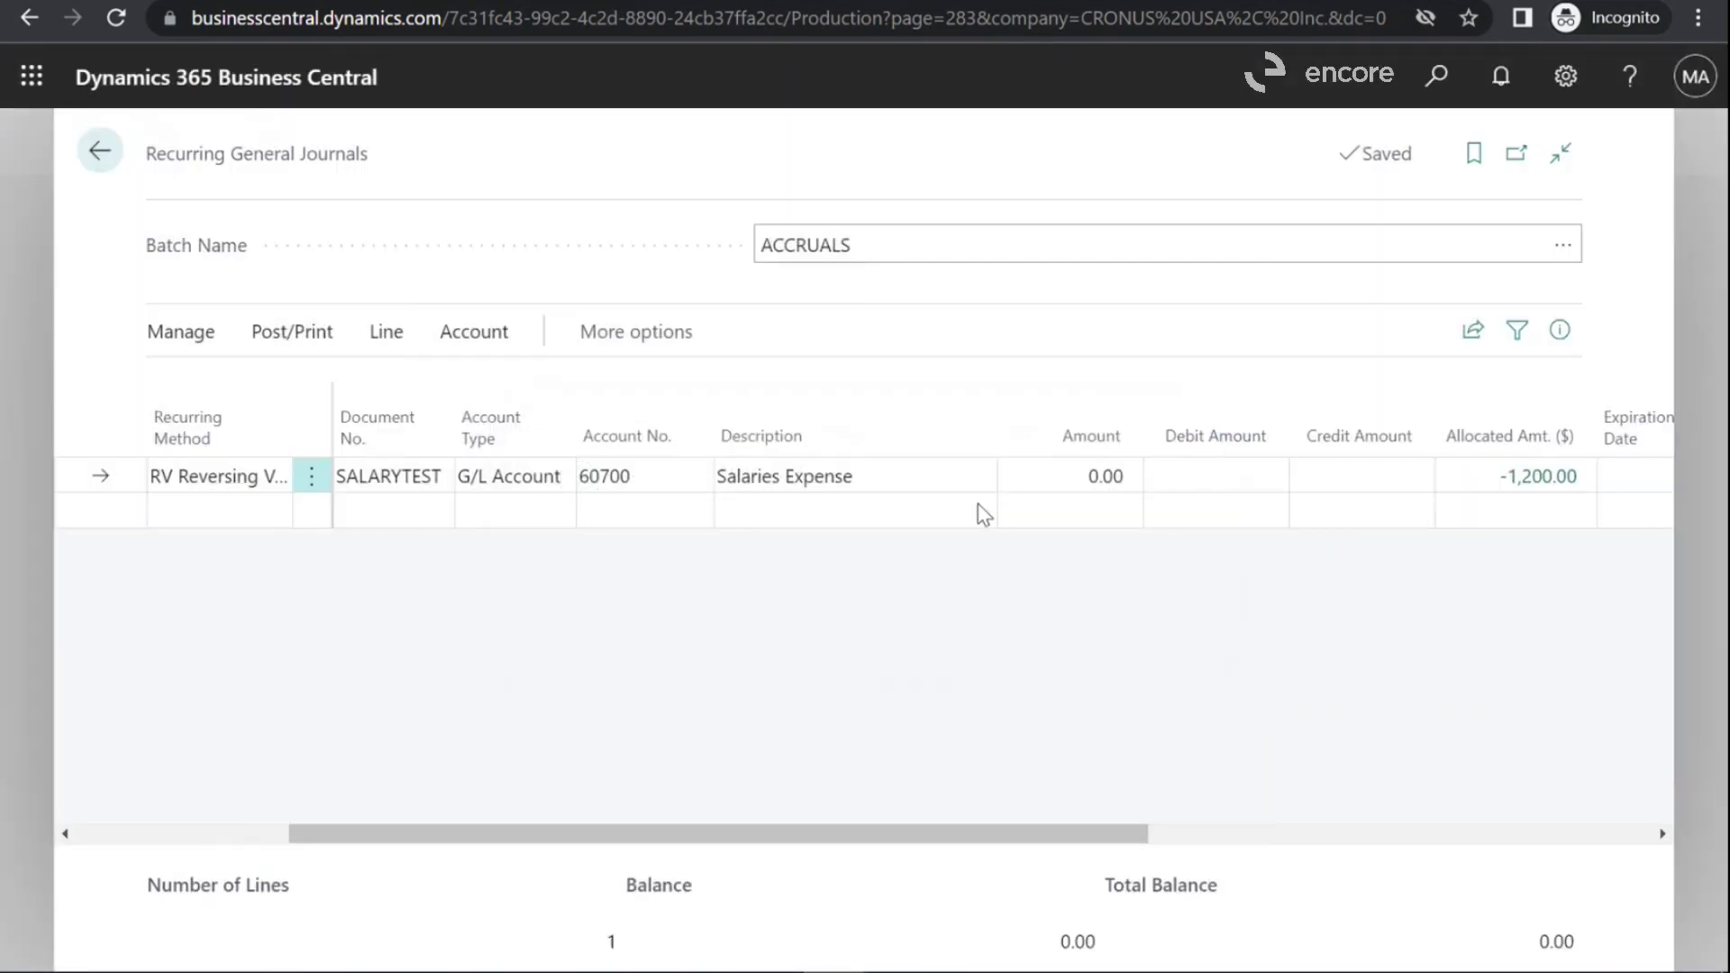
pyautogui.moveTo(746, 831); pyautogui.dragTo(368, 886)
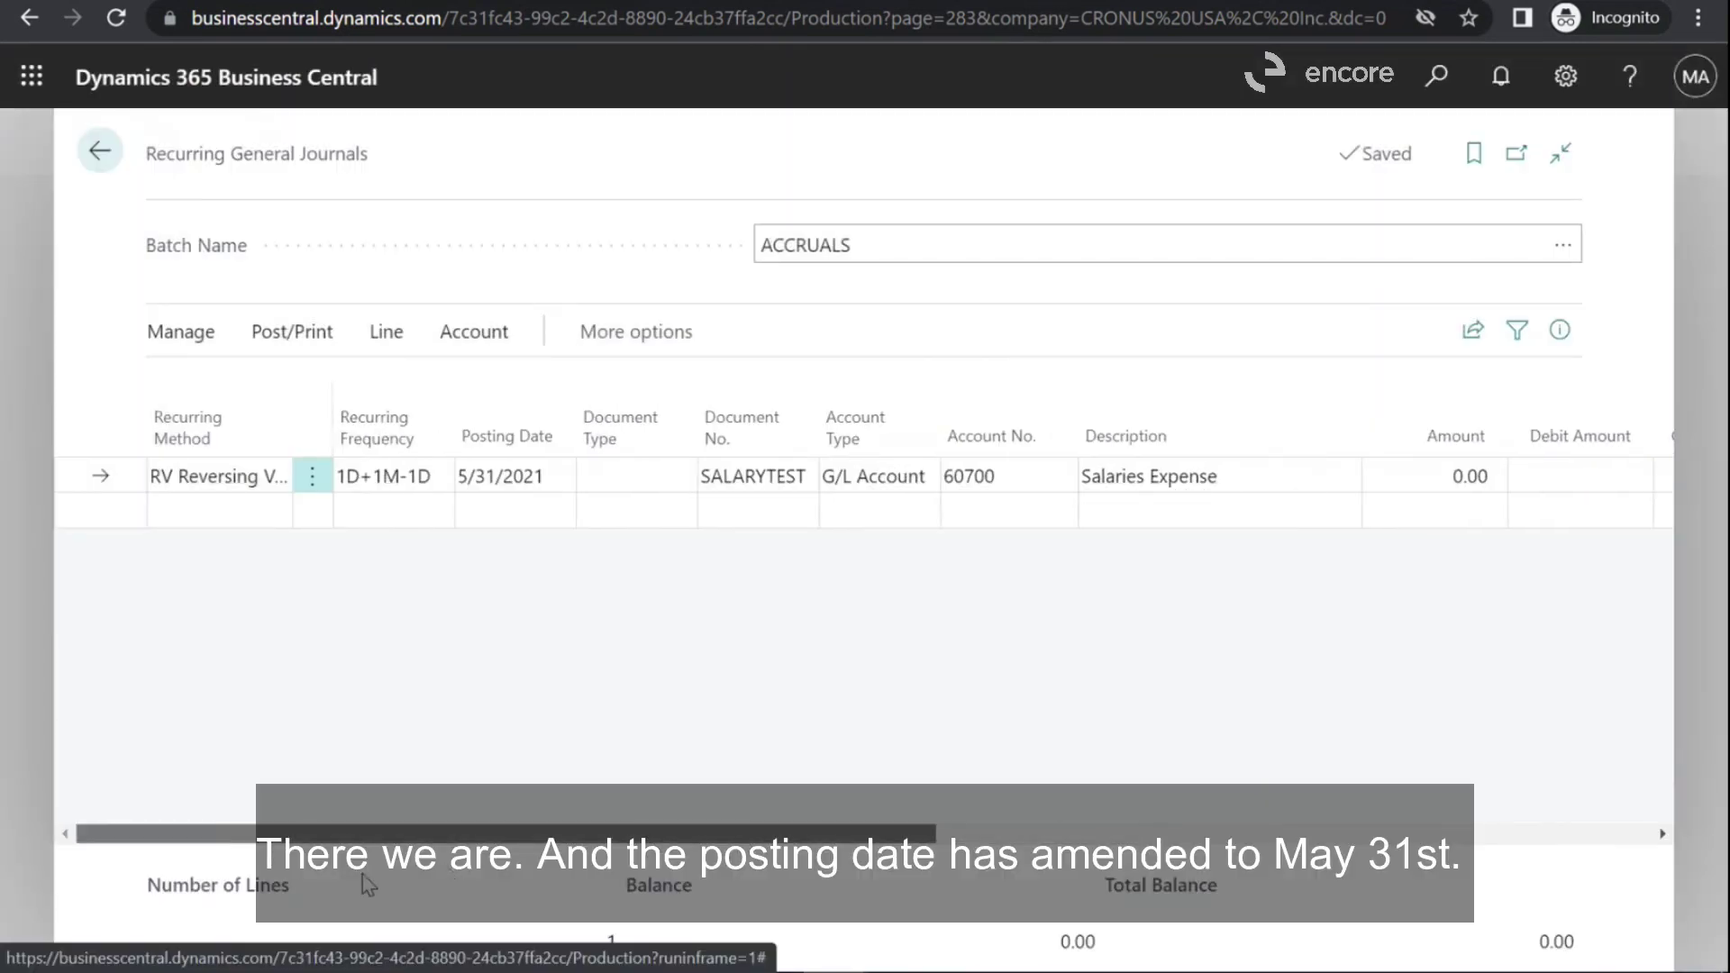